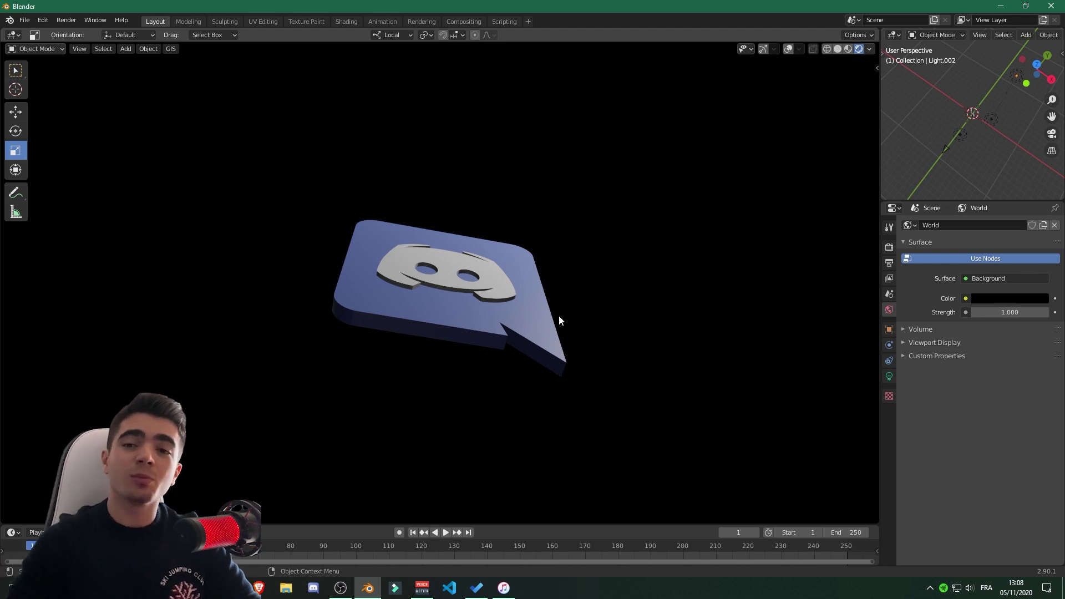
{"action": "middle_click_drag", "start_coordinate": [559, 320], "coordinate": [448, 312]}
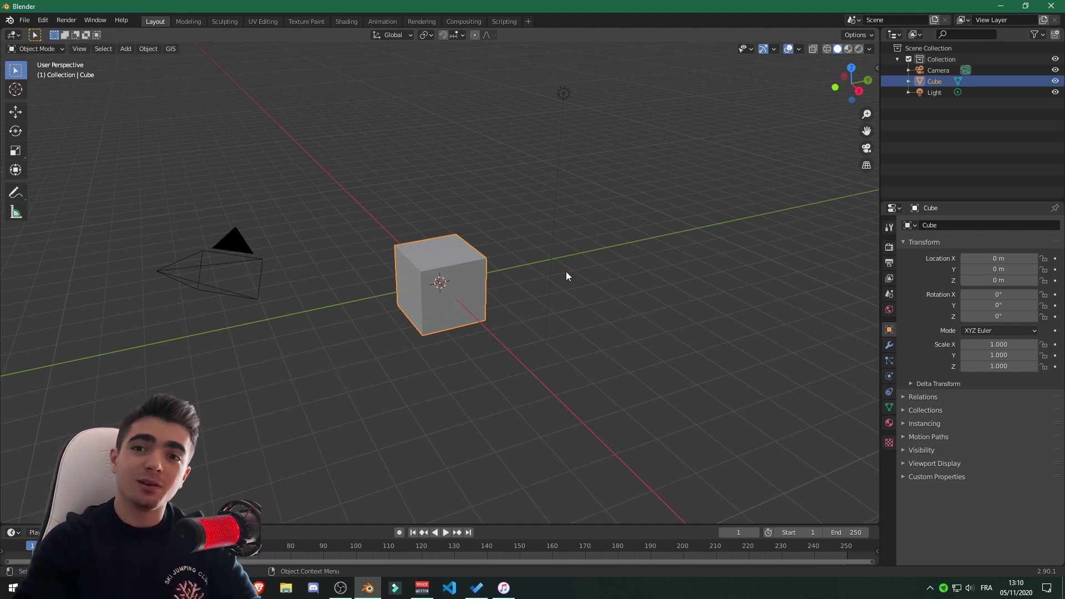
- Delete the default cube from the scene
{"action": "left_click", "coordinate": [520, 219]}
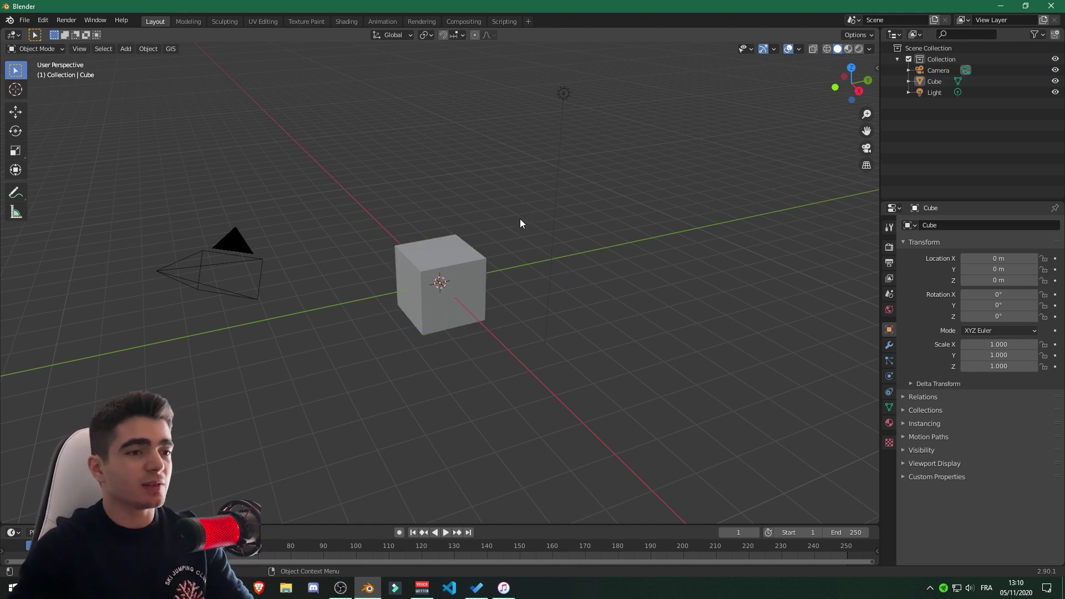
{"action": "left_click", "coordinate": [445, 248]}
{"action": "scroll", "coordinate": [468, 275], "scroll_direction": "up", "scroll_amount": 6}
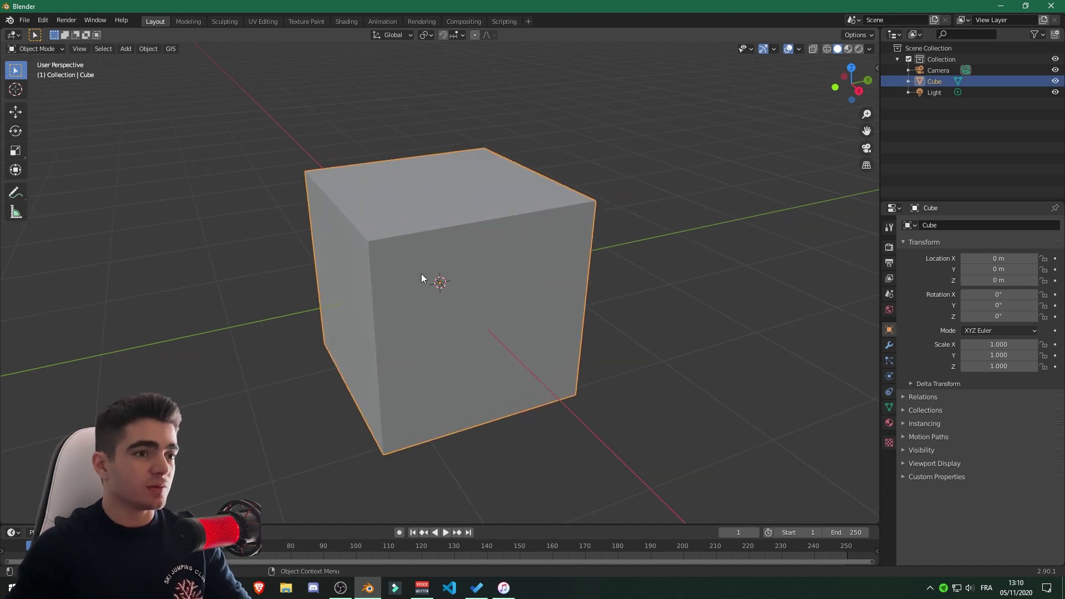
{"action": "key", "text": "Delete"}
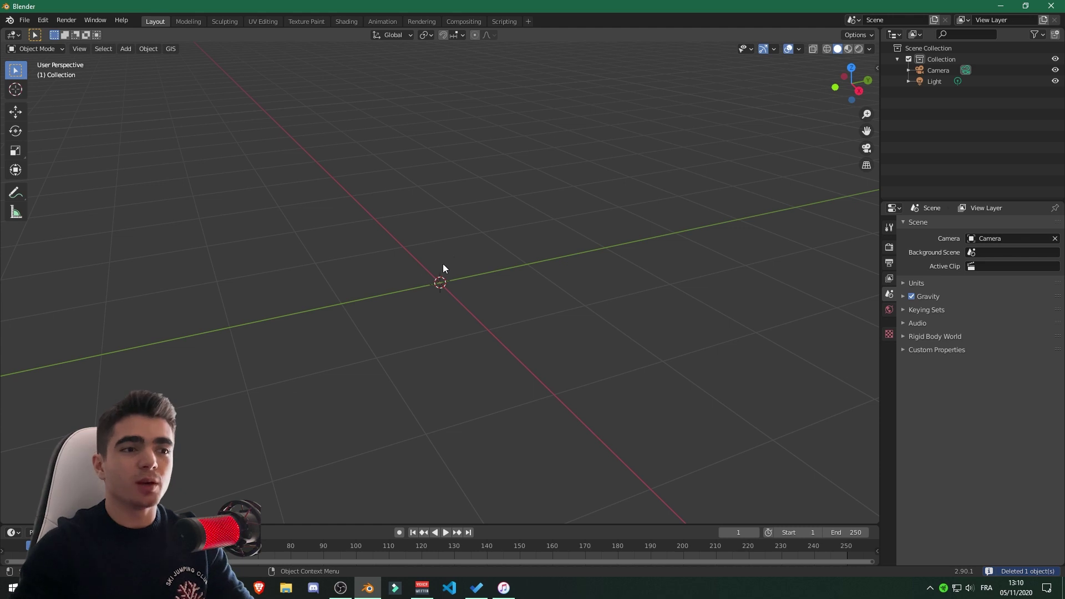
- Load 1200px-Discord.png as a reference image aligned to the top orthographic view
{"action": "left_click", "coordinate": [851, 67]}
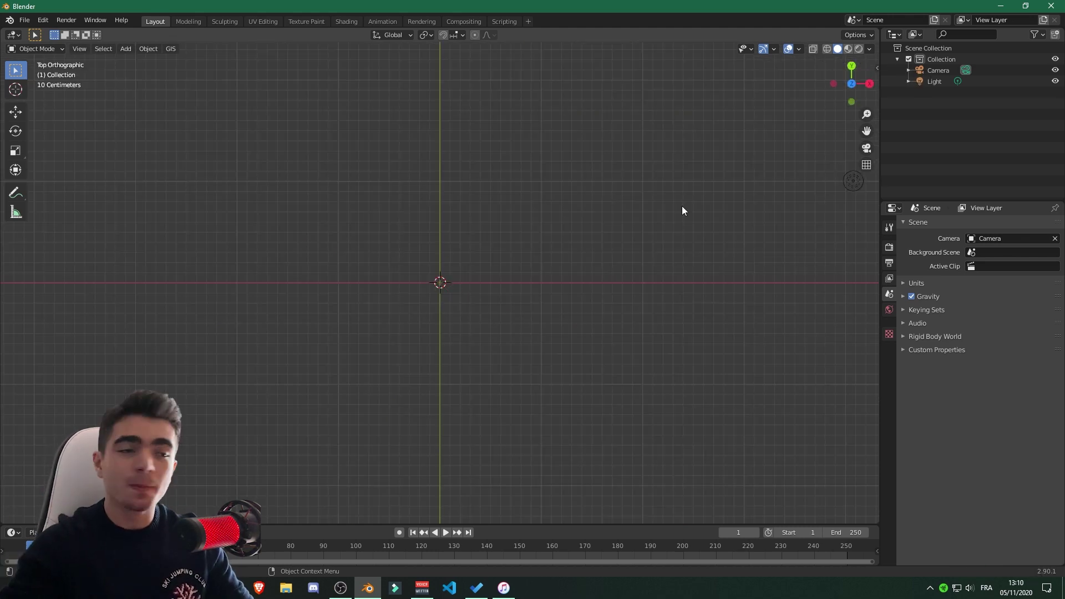
{"action": "left_click", "coordinate": [125, 51]}
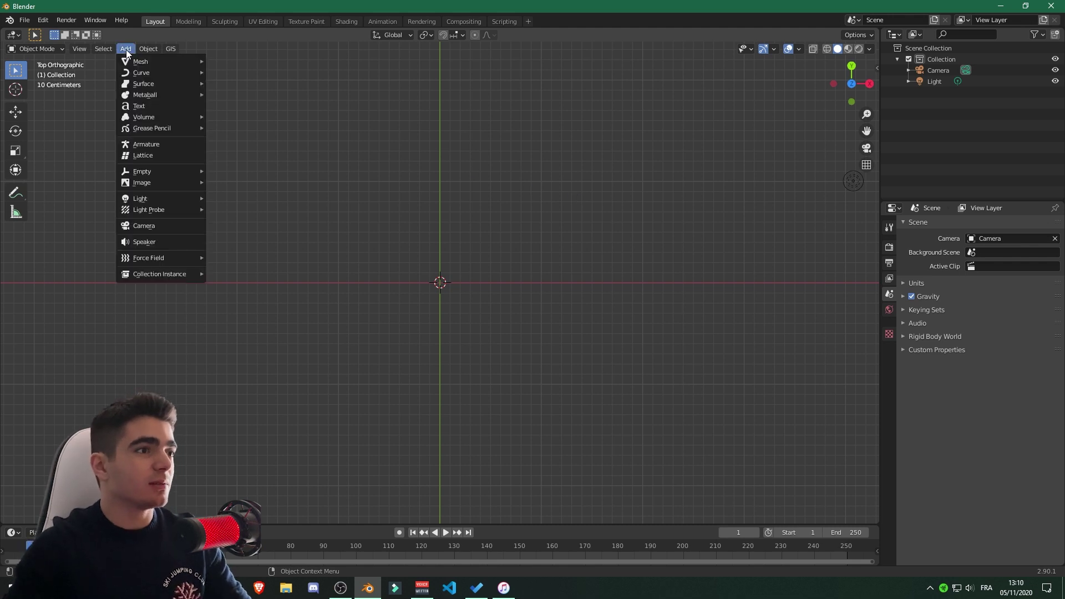
{"action": "mouse_move", "coordinate": [156, 187]}
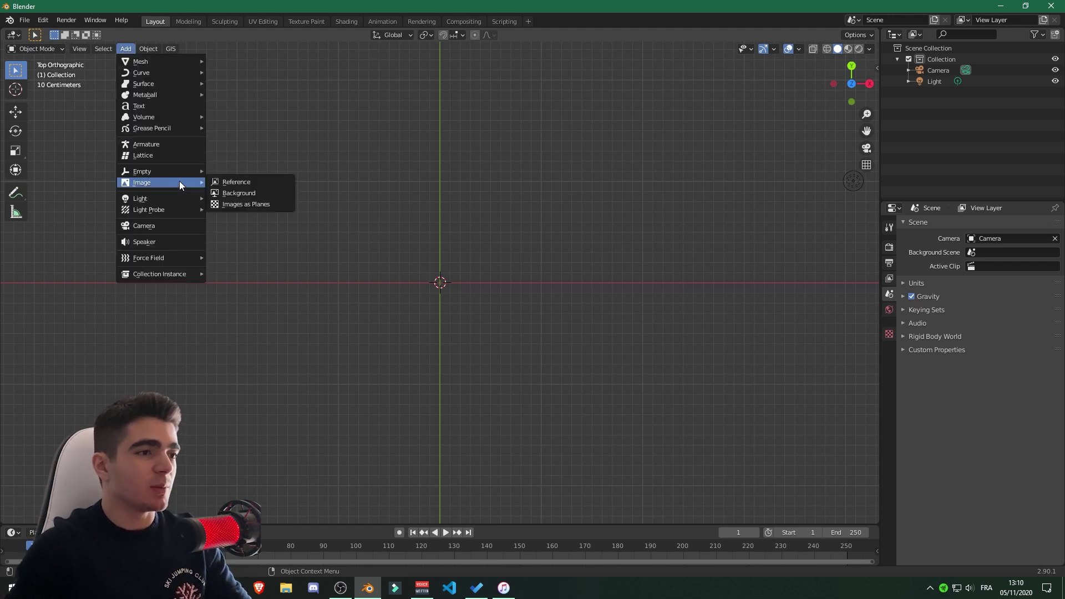
{"action": "left_click", "coordinate": [248, 183]}
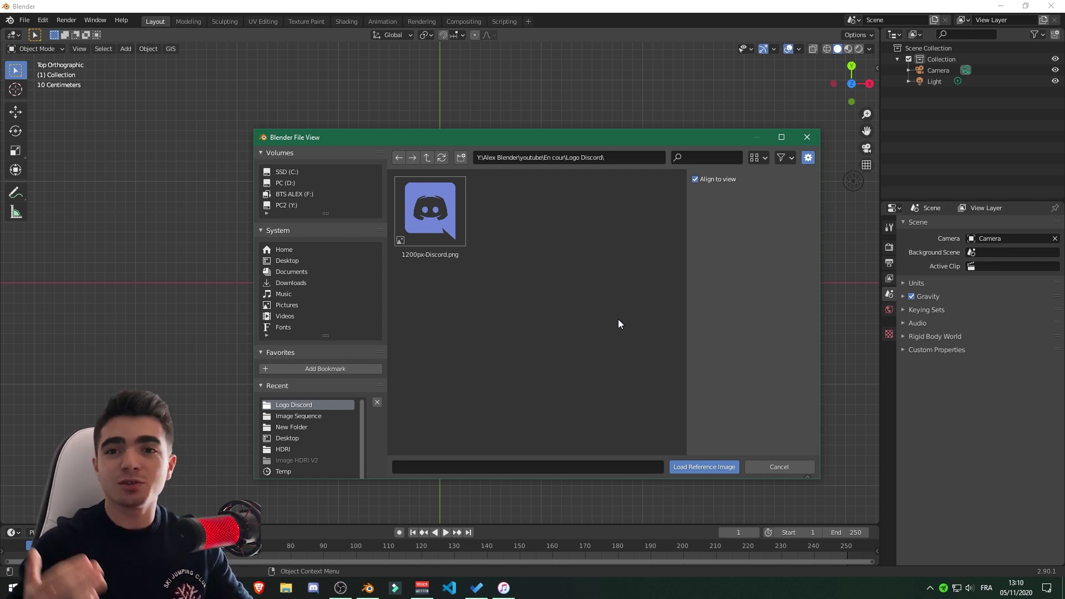
{"action": "left_click", "coordinate": [442, 199]}
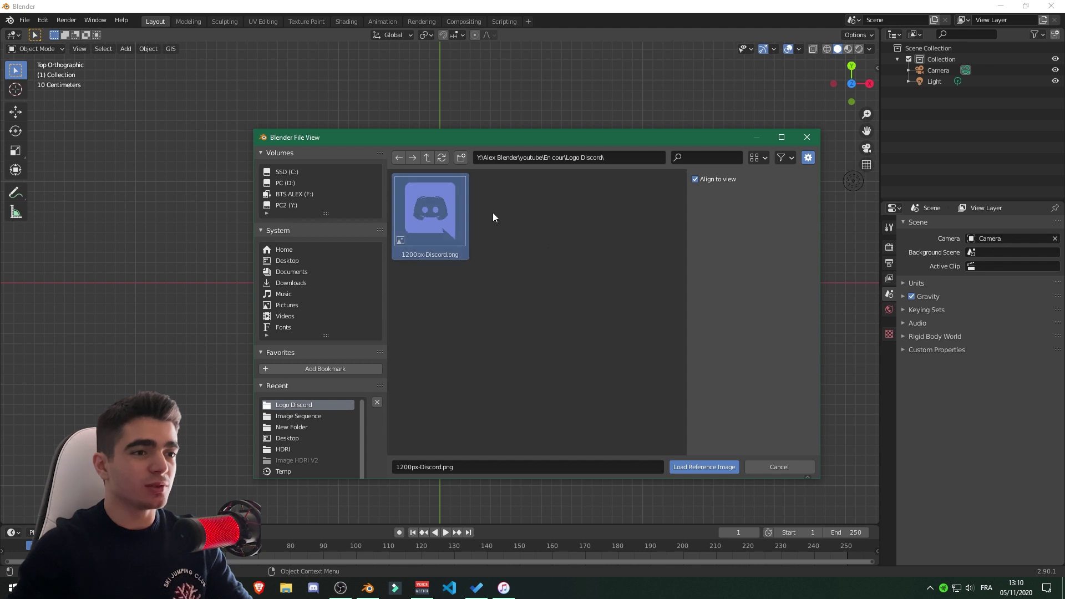
{"action": "left_click", "coordinate": [718, 467]}
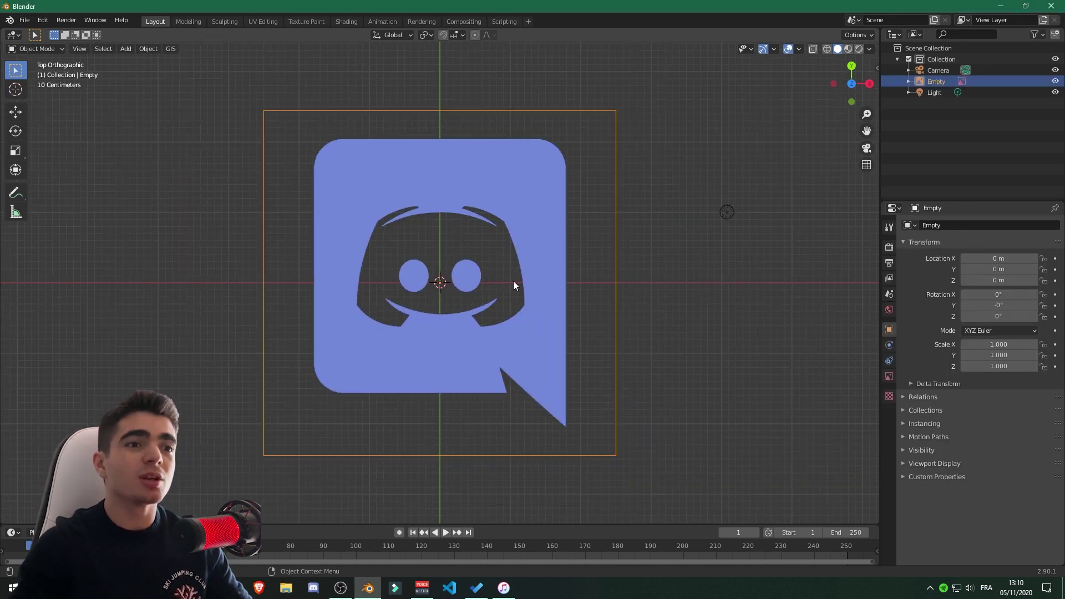
{"action": "scroll", "coordinate": [514, 280], "scroll_direction": "up", "scroll_amount": 1}
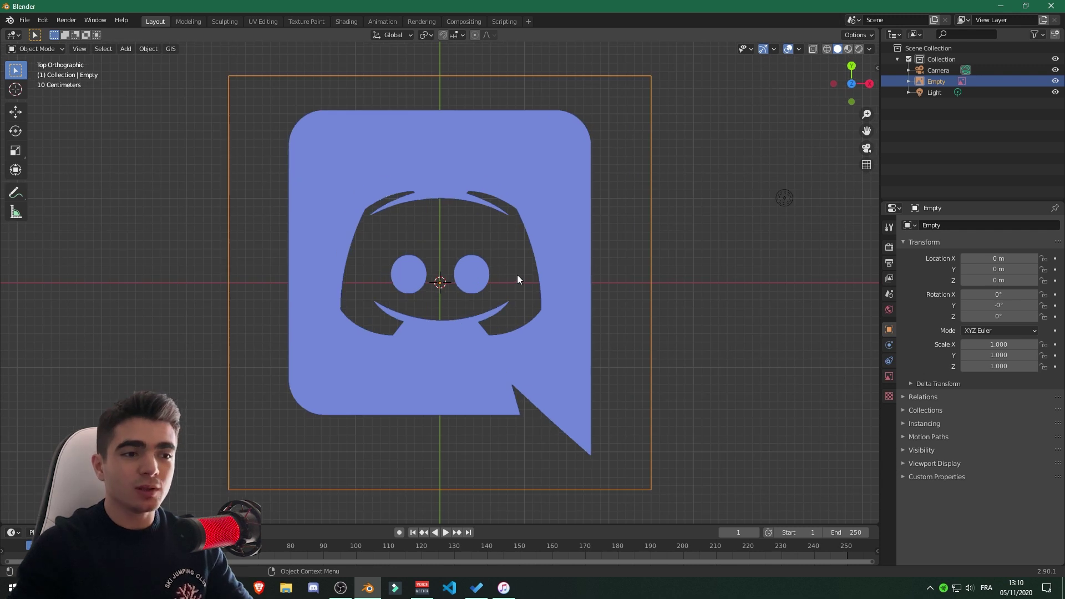
- Turn off the reference image's display in perspective views, check it from an angle, and deselect the image in top view
{"action": "left_click", "coordinate": [889, 376]}
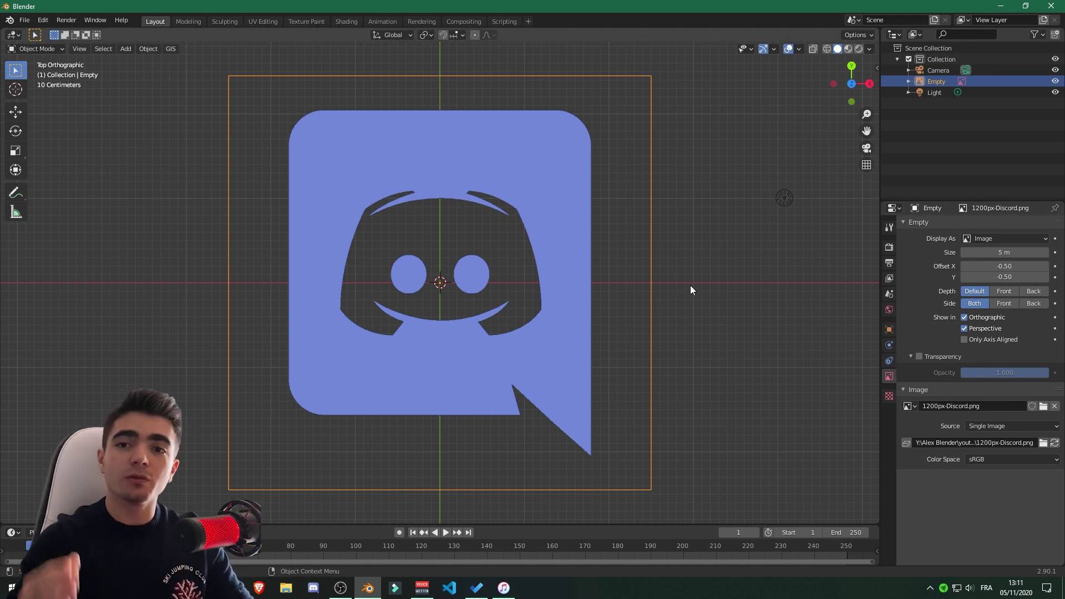
{"action": "left_click", "coordinate": [965, 328]}
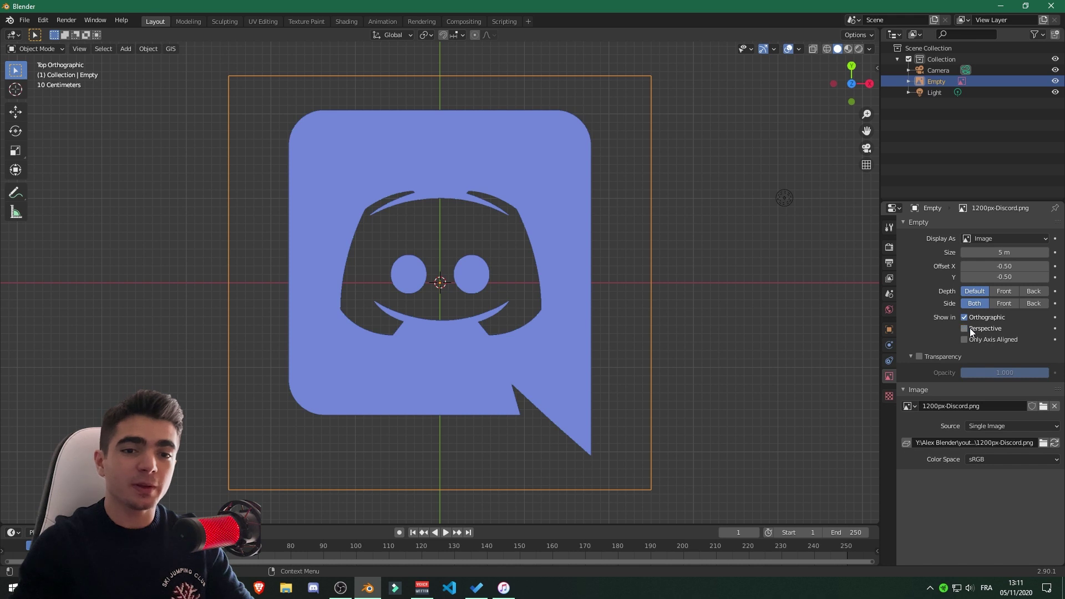
{"action": "scroll", "coordinate": [631, 377], "scroll_direction": "down", "scroll_amount": 4}
{"action": "scroll", "coordinate": [534, 334], "scroll_direction": "up", "scroll_amount": 3}
{"action": "middle_click_drag", "start_coordinate": [534, 335], "coordinate": [621, 313]}
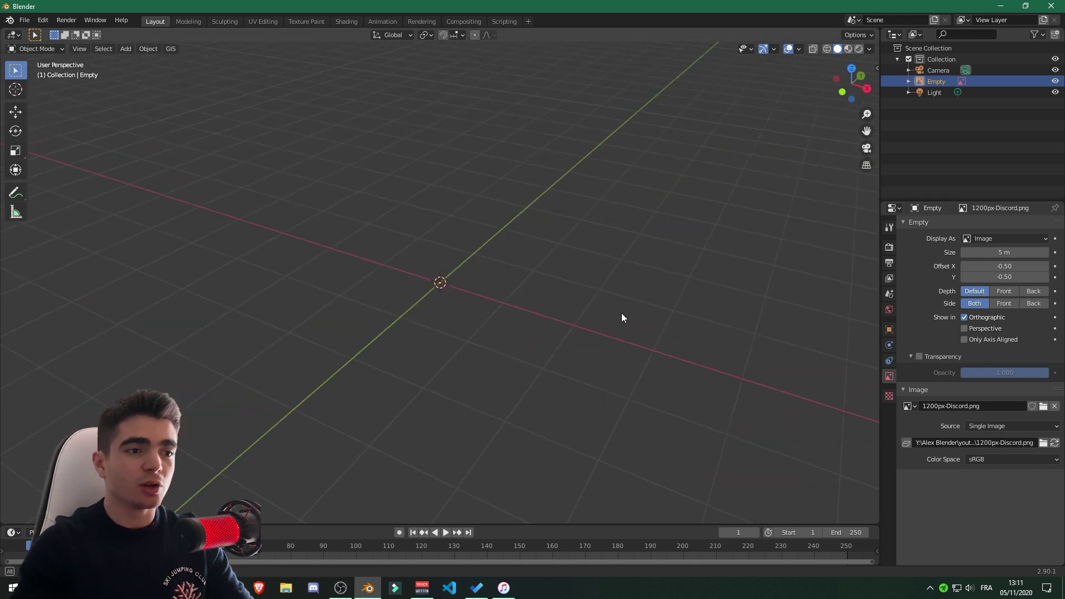
{"action": "key", "text": "KP_7"}
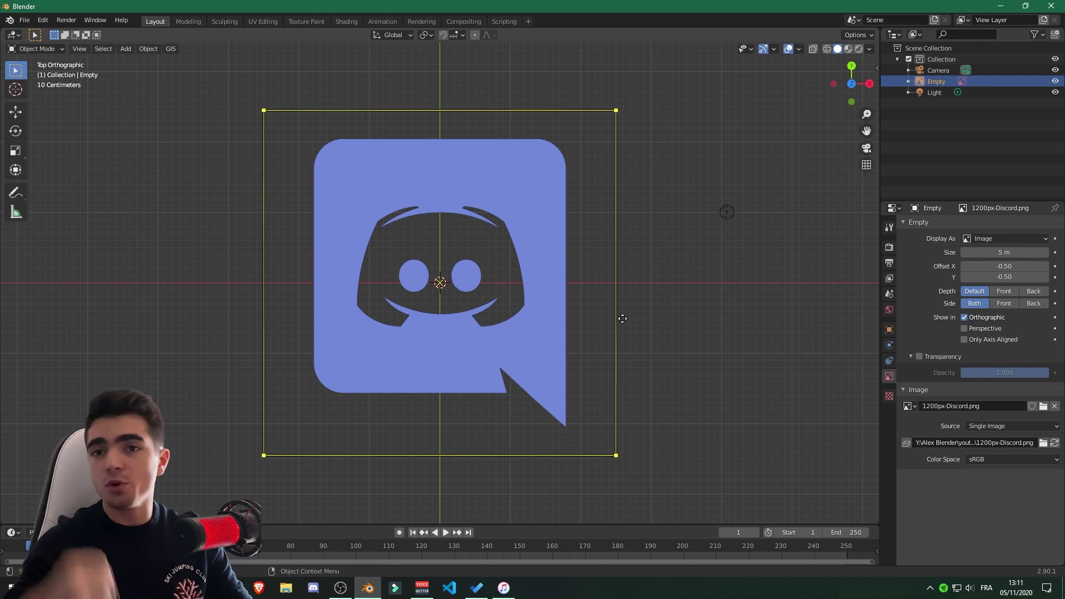
{"action": "key", "text": "alt+a"}
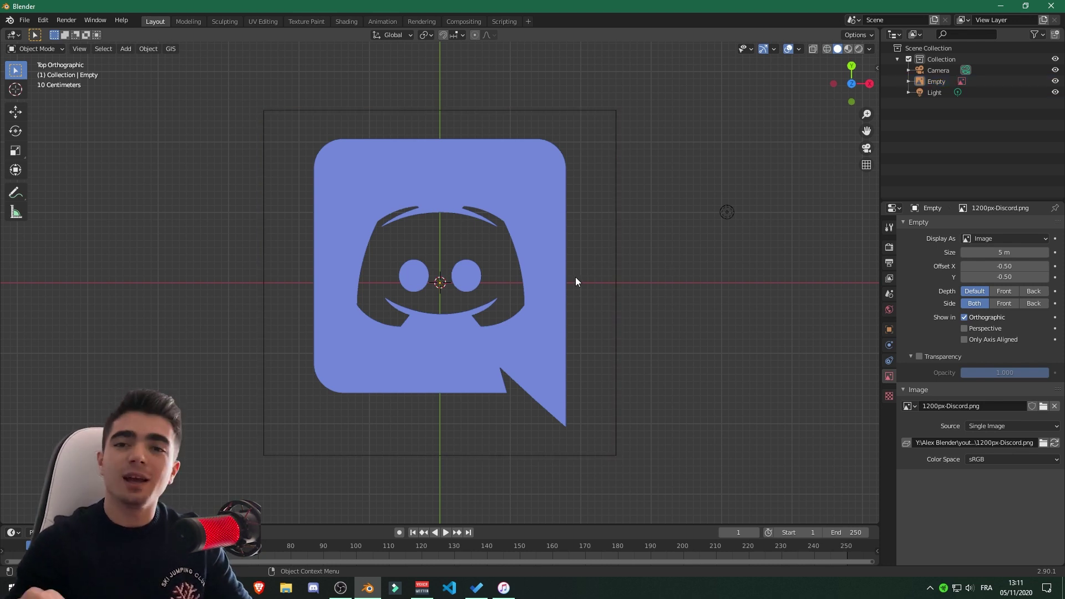
- Add a mesh cube at the centre of the logo reference image
{"action": "key", "text": "shift+a"}
{"action": "mouse_move", "coordinate": [417, 282]}
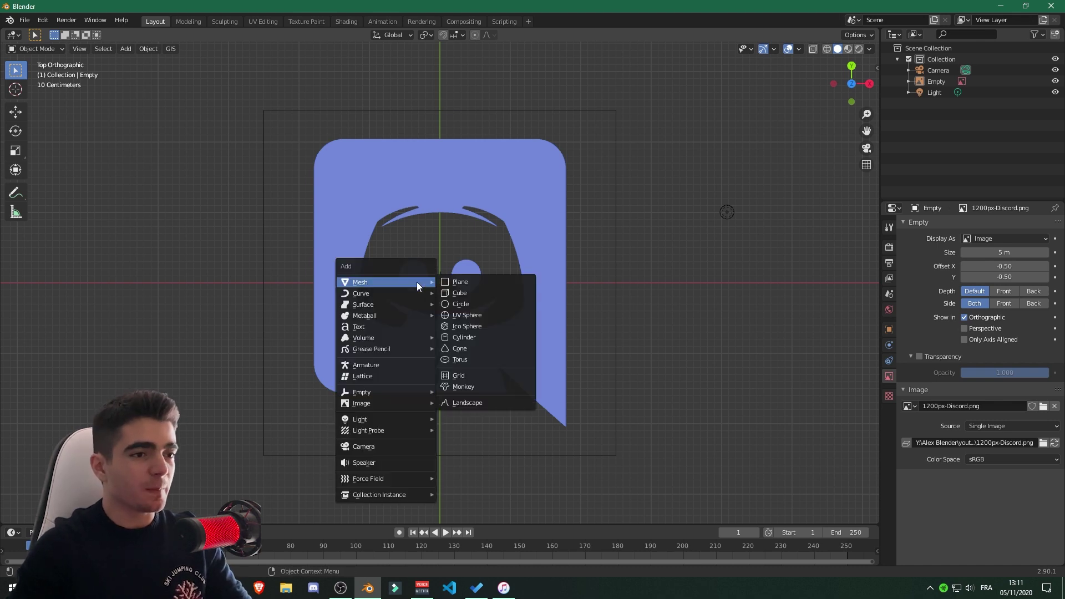
{"action": "left_click", "coordinate": [475, 292]}
{"action": "scroll", "coordinate": [781, 177], "scroll_direction": "up", "scroll_amount": 1}
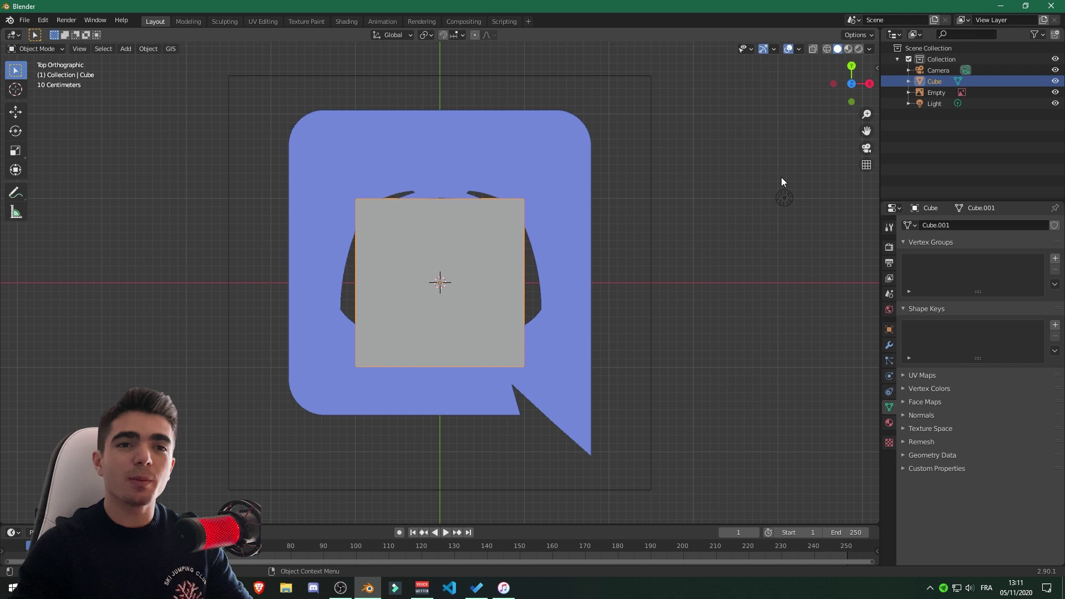
- Show the scene in wireframe and scale the cube uniformly until its sides match the width of the logo's speech bubble
{"action": "left_click", "coordinate": [827, 48]}
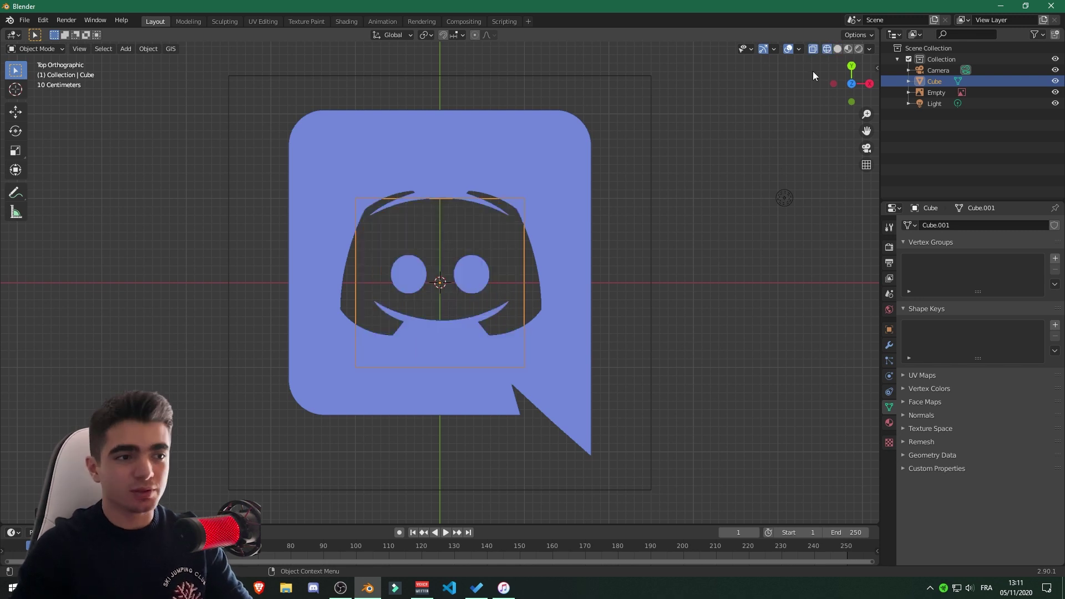
{"action": "scroll", "coordinate": [514, 271], "scroll_direction": "up", "scroll_amount": 1}
{"action": "scroll", "coordinate": [541, 270], "scroll_direction": "down", "scroll_amount": 2}
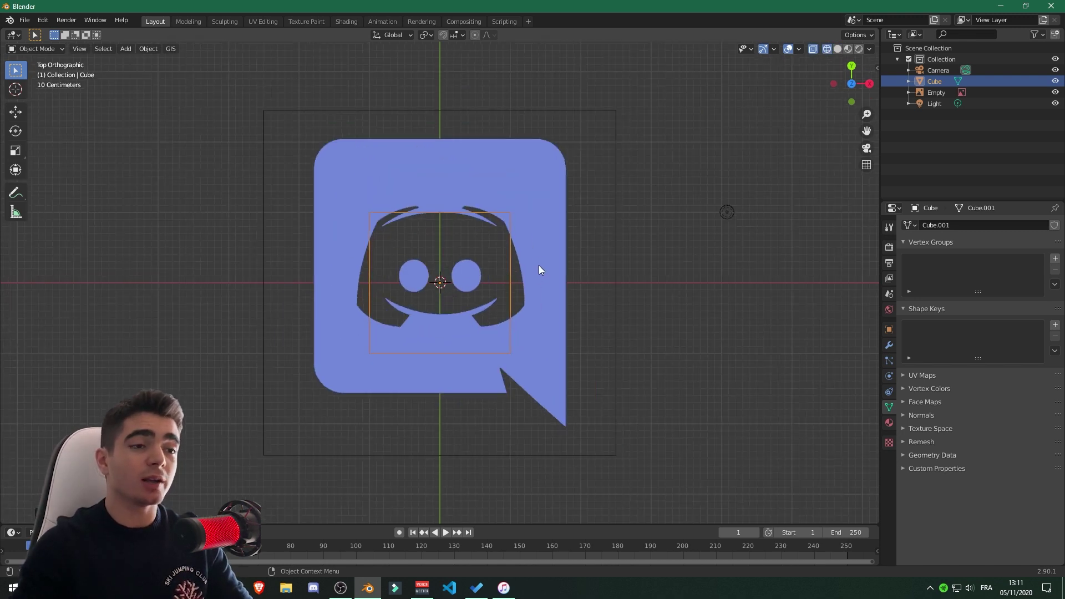
{"action": "scroll", "coordinate": [537, 256], "scroll_direction": "up", "scroll_amount": 2}
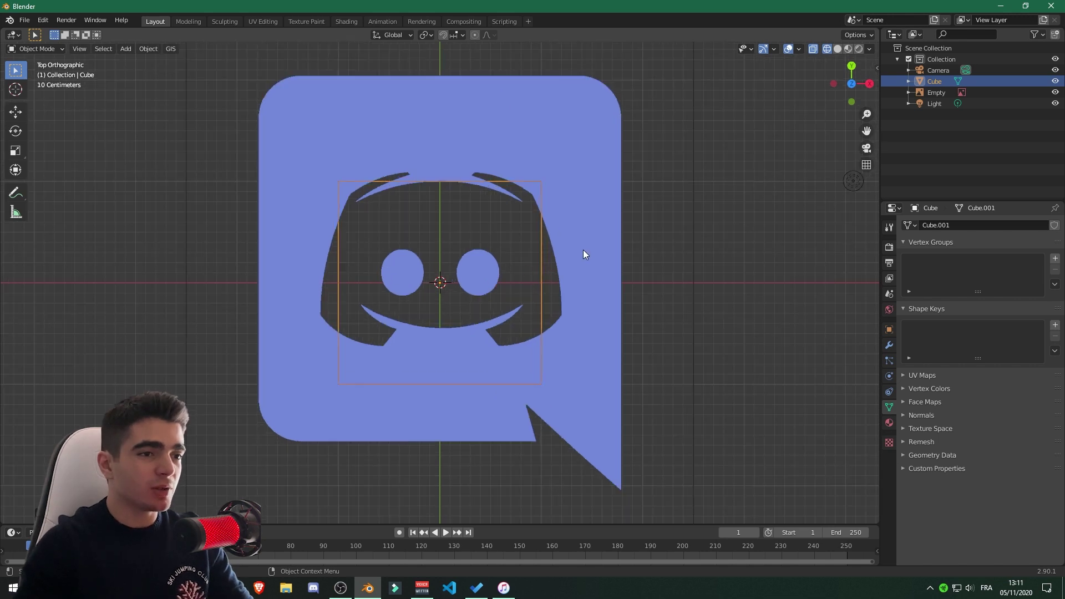
{"action": "key", "text": "s"}
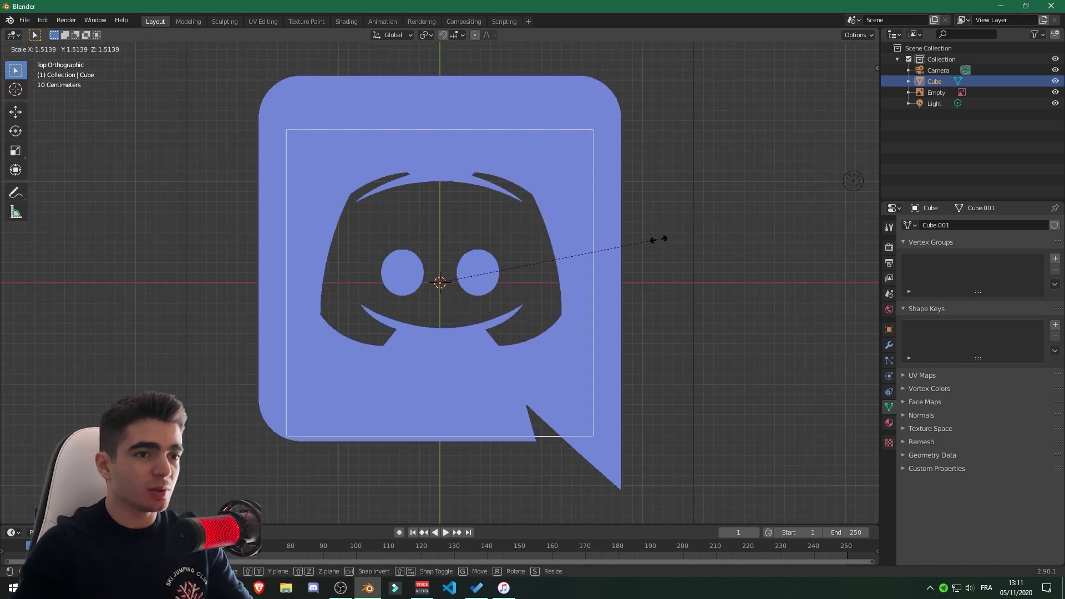
{"action": "left_click", "coordinate": [693, 209]}
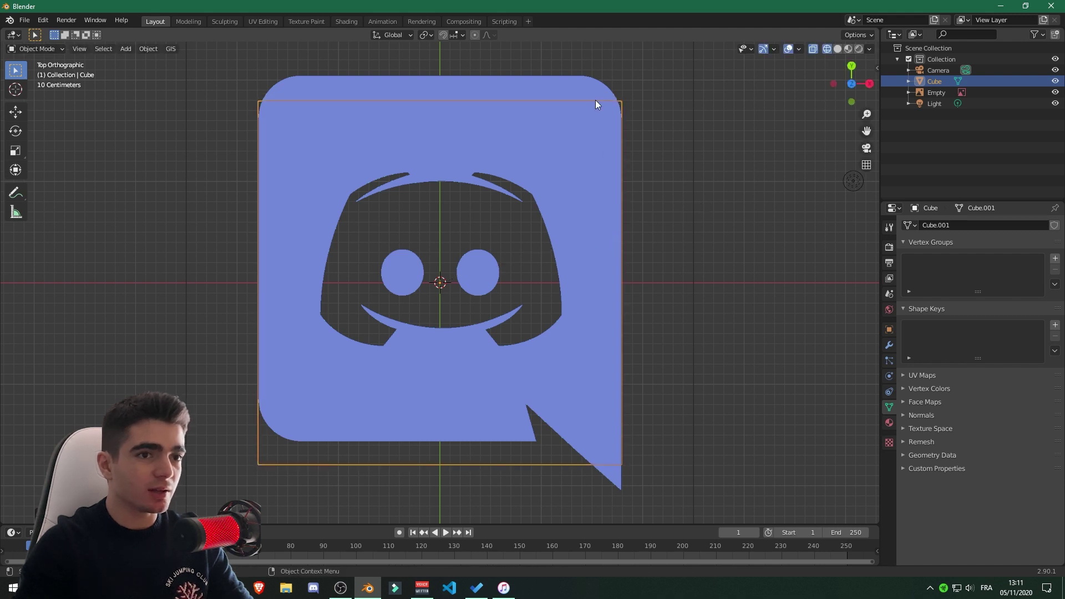
- In Edit Mode, move the cube's upper vertices along Y to the top edge of the speech bubble
{"action": "left_click", "coordinate": [35, 48]}
{"action": "left_click", "coordinate": [32, 76]}
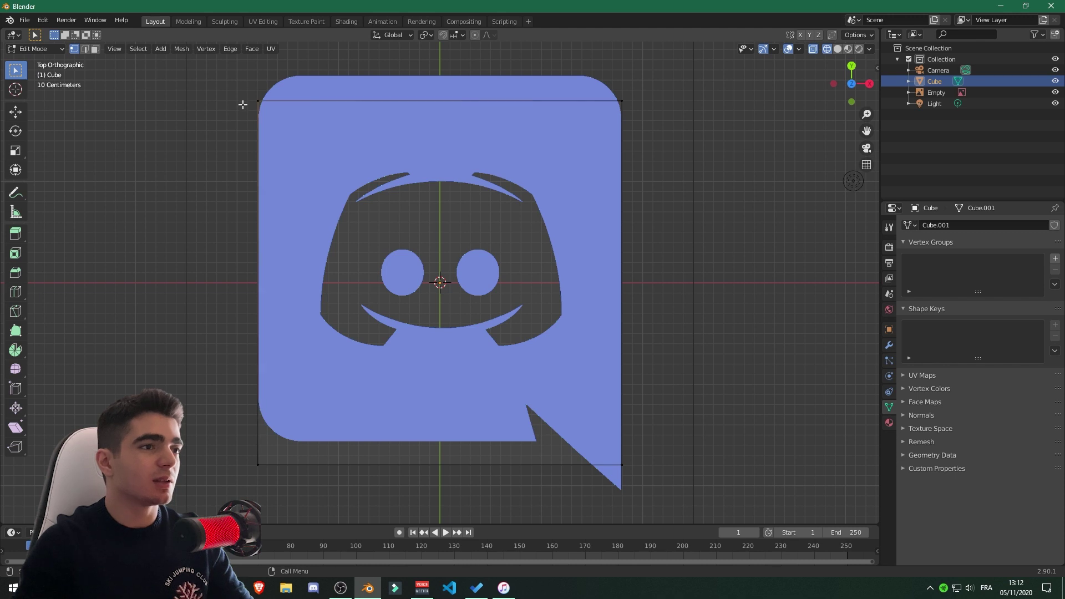
{"action": "left_click_drag", "start_coordinate": [226, 75], "coordinate": [661, 124]}
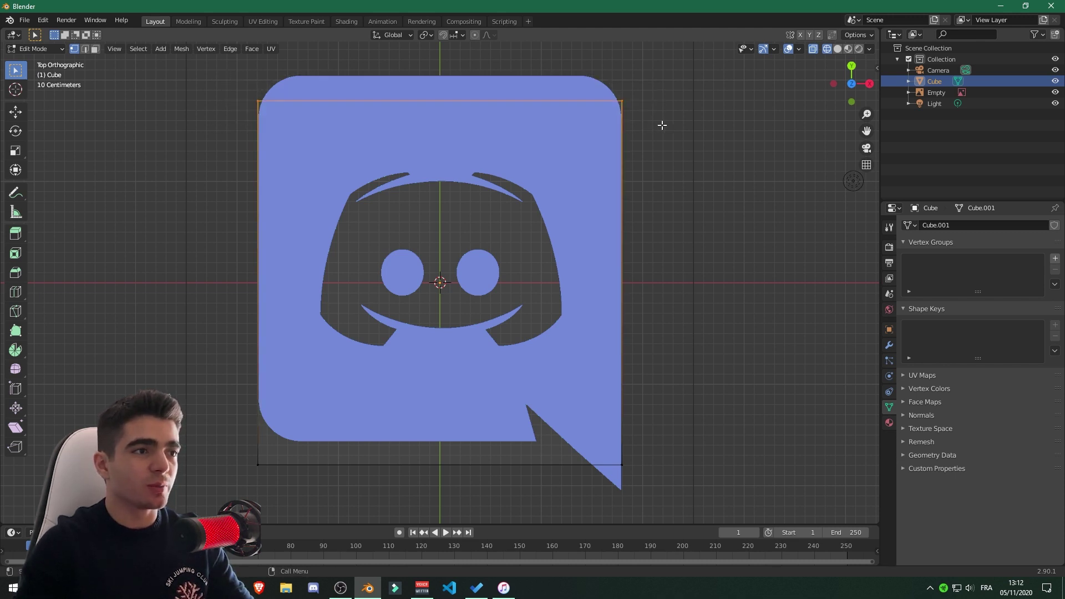
{"action": "left_click", "coordinate": [19, 115]}
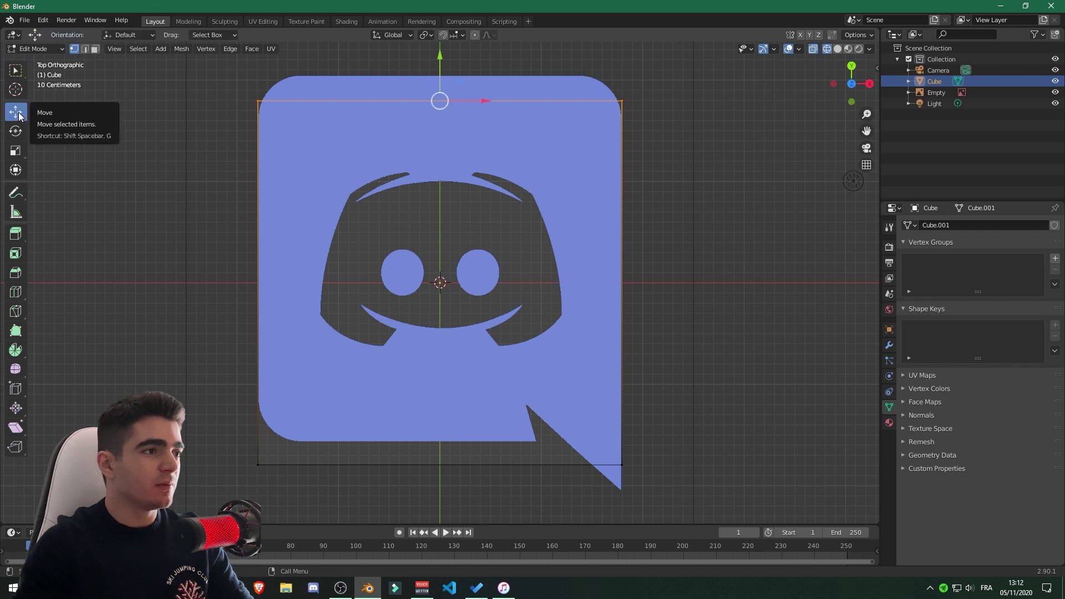
{"action": "left_click_drag", "start_coordinate": [437, 55], "coordinate": [436, 31]}
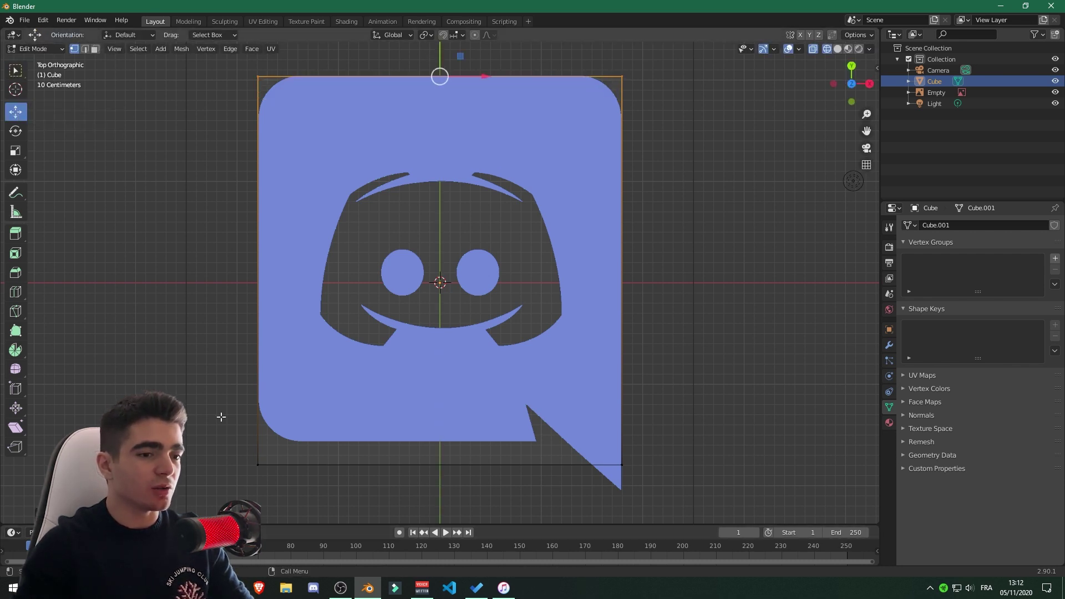
- Move the cube's lower vertices along Y up to the bottom edge of the speech bubble's body and deselect them
{"action": "left_click", "coordinate": [257, 465]}
{"action": "left_click_drag", "start_coordinate": [225, 438], "coordinate": [660, 480]}
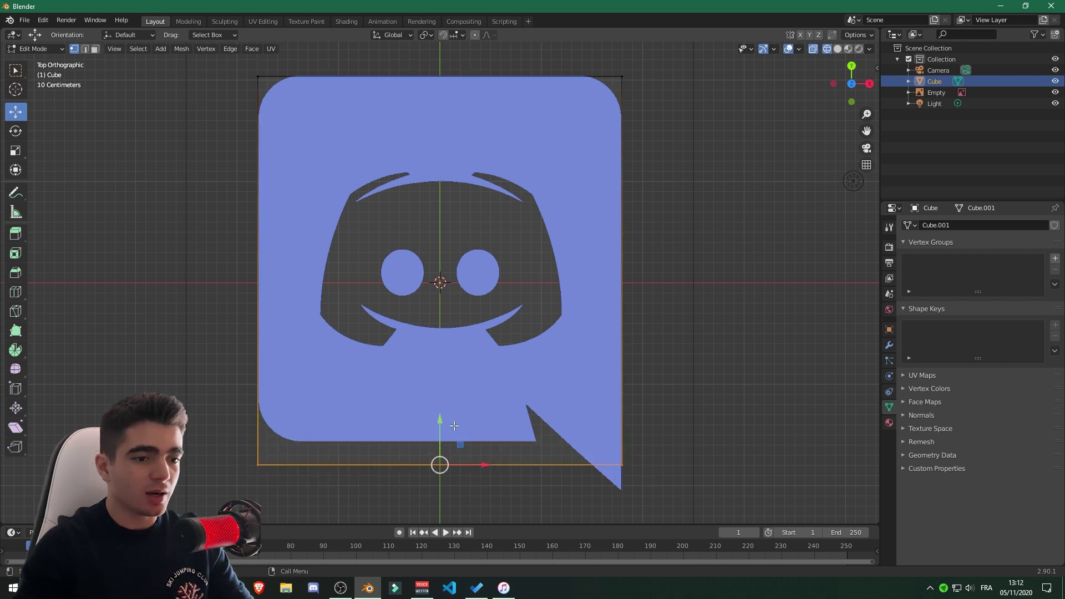
{"action": "left_click_drag", "start_coordinate": [442, 426], "coordinate": [433, 397]}
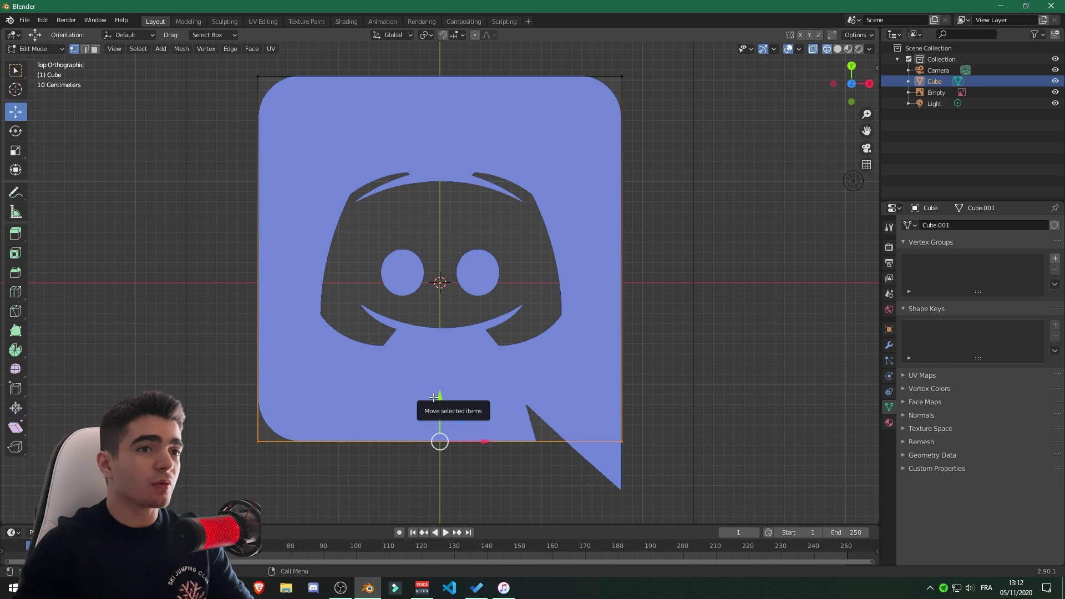
{"action": "left_click", "coordinate": [350, 397]}
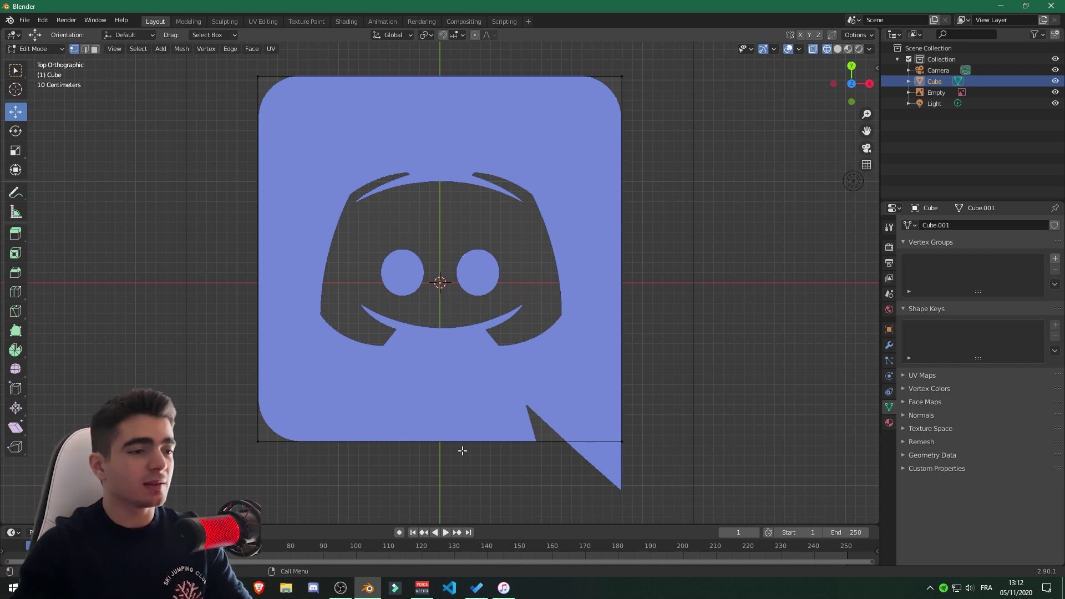
- Bevel the cube's lower-left vertical edge with 9 segments, matching the rounded corner of the logo's speech bubble
{"action": "left_click", "coordinate": [251, 434]}
{"action": "left_click_drag", "start_coordinate": [225, 422], "coordinate": [286, 463]}
{"action": "left_click_drag", "start_coordinate": [233, 424], "coordinate": [278, 473]}
{"action": "middle_click_drag", "start_coordinate": [279, 473], "coordinate": [270, 439]}
{"action": "scroll", "coordinate": [270, 438], "scroll_direction": "down", "scroll_amount": 6}
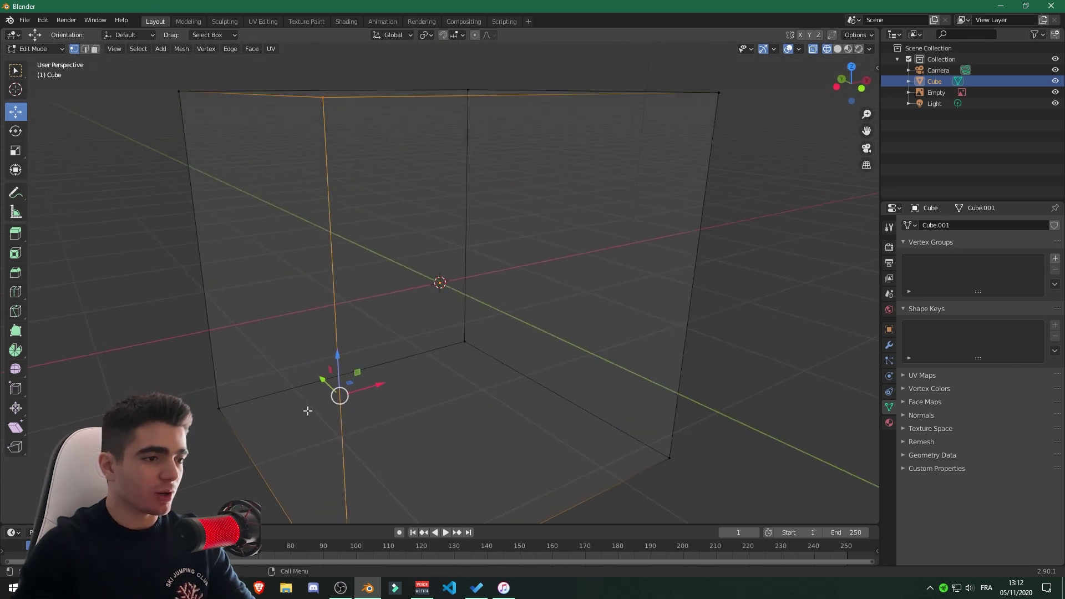
{"action": "middle_click_drag", "start_coordinate": [359, 406], "coordinate": [357, 399]}
{"action": "key", "text": "KP_5"}
{"action": "key", "text": "KP_7"}
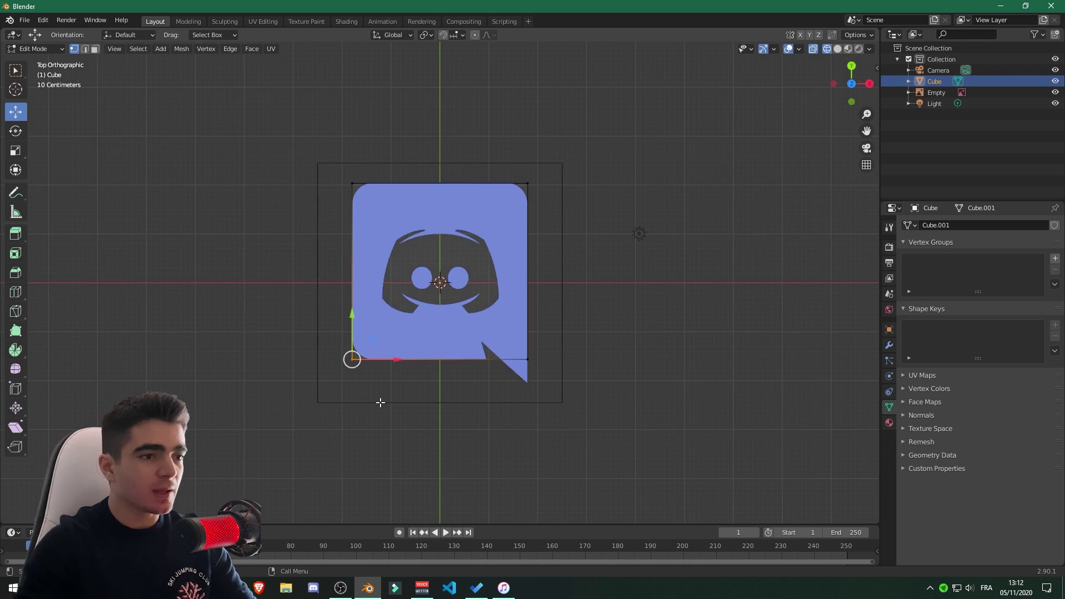
{"action": "scroll", "coordinate": [358, 401], "scroll_direction": "up", "scroll_amount": 5}
{"action": "key", "text": "ctrl+b"}
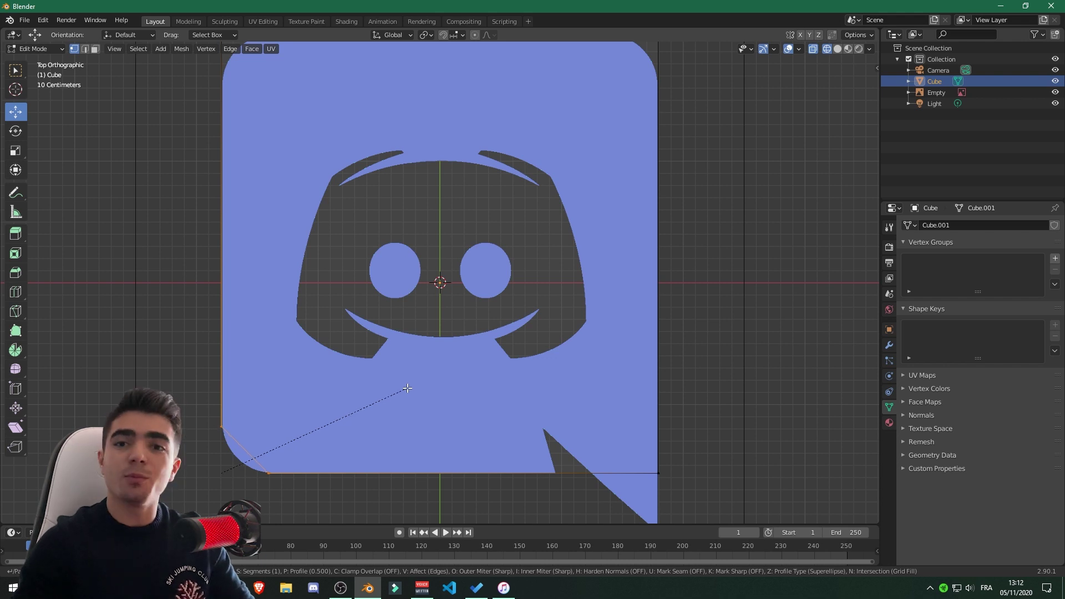
{"action": "scroll", "coordinate": [420, 414], "scroll_direction": "up", "scroll_amount": 1}
{"action": "scroll", "coordinate": [422, 416], "scroll_direction": "up", "scroll_amount": 3}
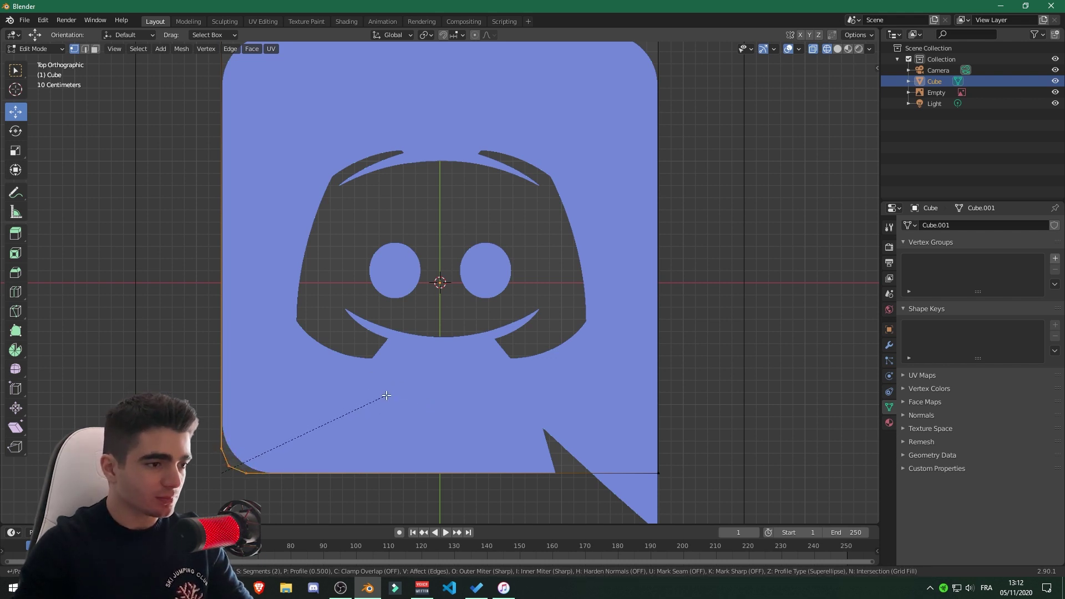
{"action": "scroll", "coordinate": [388, 395], "scroll_direction": "up", "scroll_amount": 1}
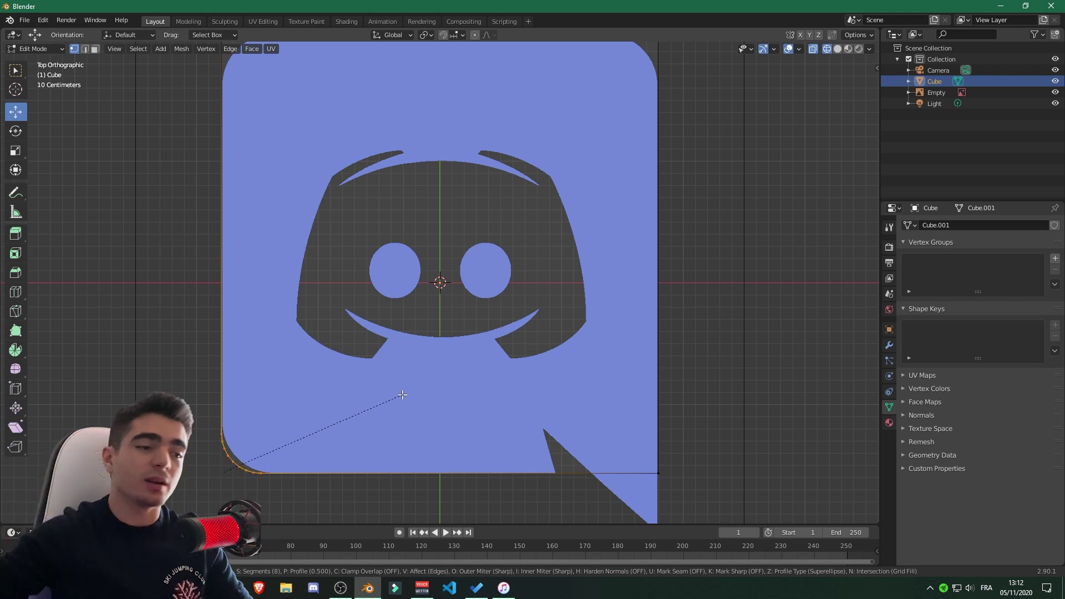
{"action": "scroll", "coordinate": [324, 375], "scroll_direction": "up", "scroll_amount": 1}
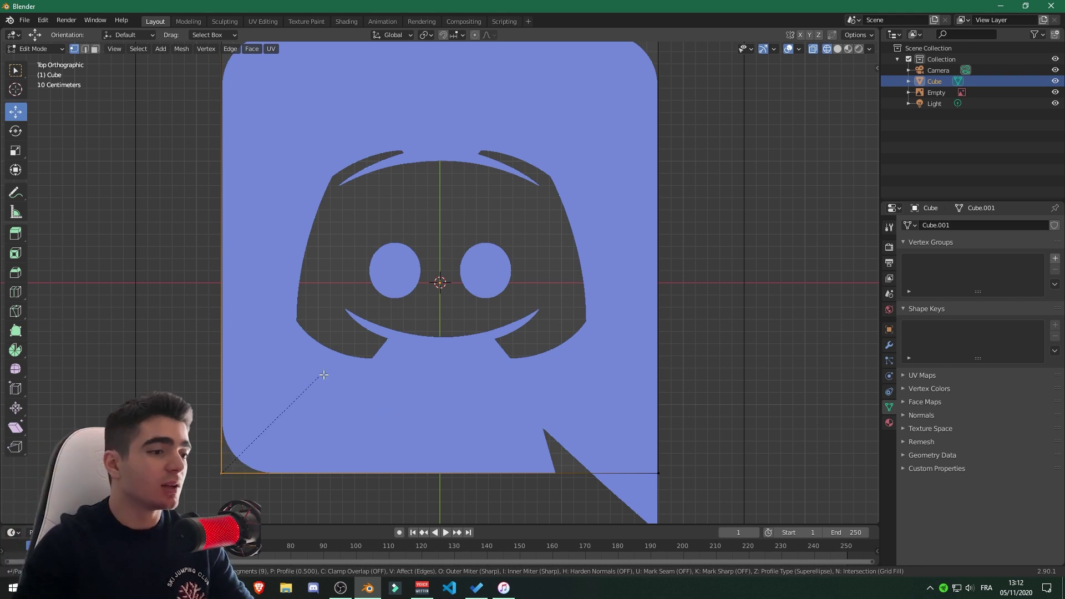
{"action": "left_click", "coordinate": [415, 390]}
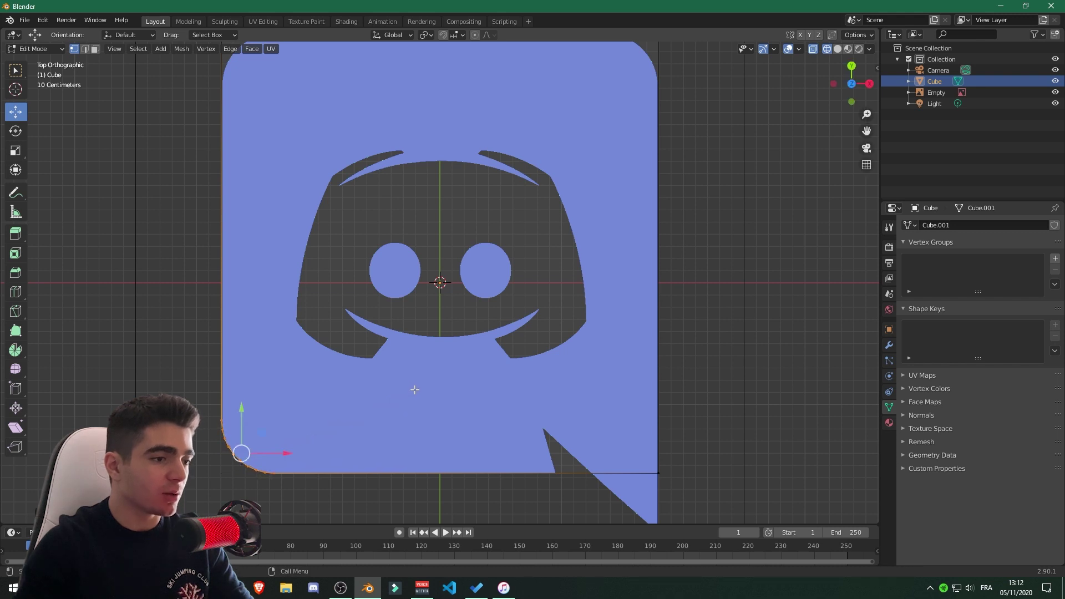
- Bevel the cube's upper-left and upper-right vertical edges with 9 segments each to match the logo's rounded upper corners
{"action": "left_click", "coordinate": [331, 277]}
{"action": "middle_click_drag", "start_coordinate": [347, 228], "coordinate": [361, 396], "text": "shift"}
{"action": "left_click", "coordinate": [235, 203]}
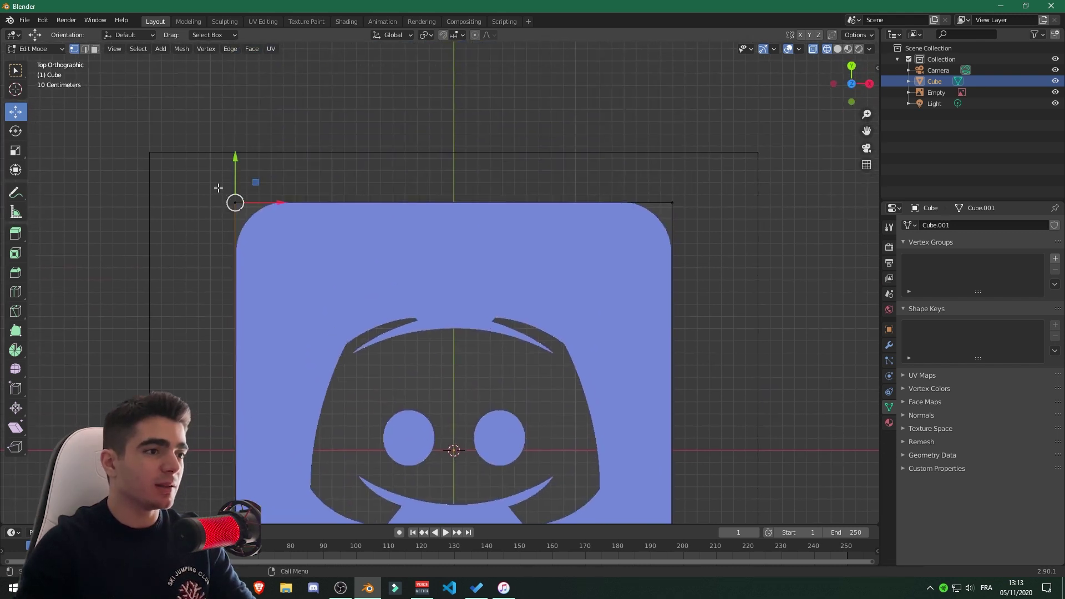
{"action": "key", "text": "ctrl+shift+b"}
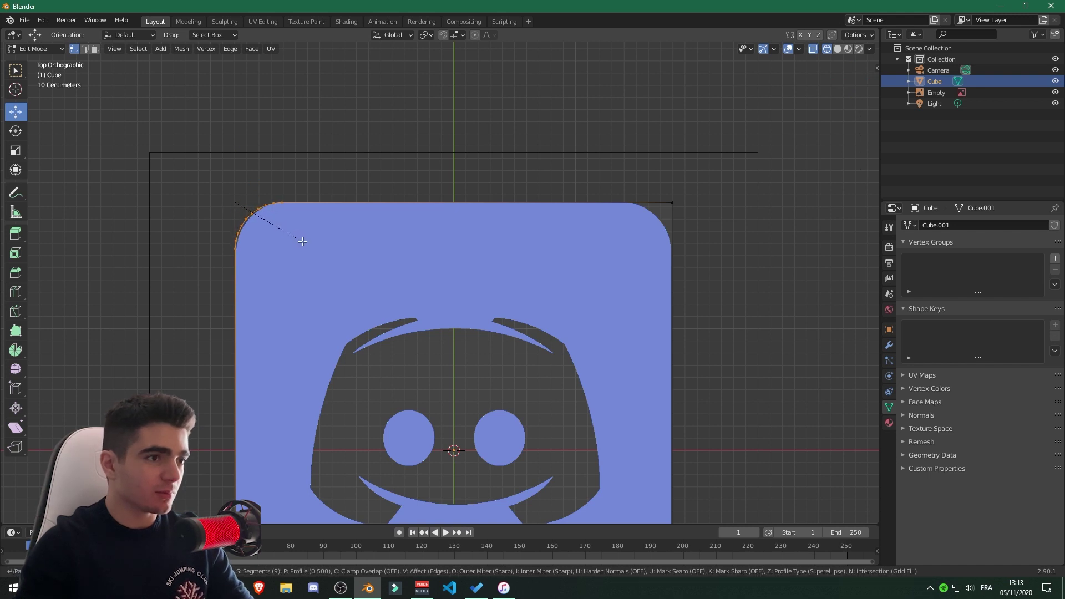
{"action": "left_click", "coordinate": [304, 240]}
{"action": "left_click", "coordinate": [652, 188]}
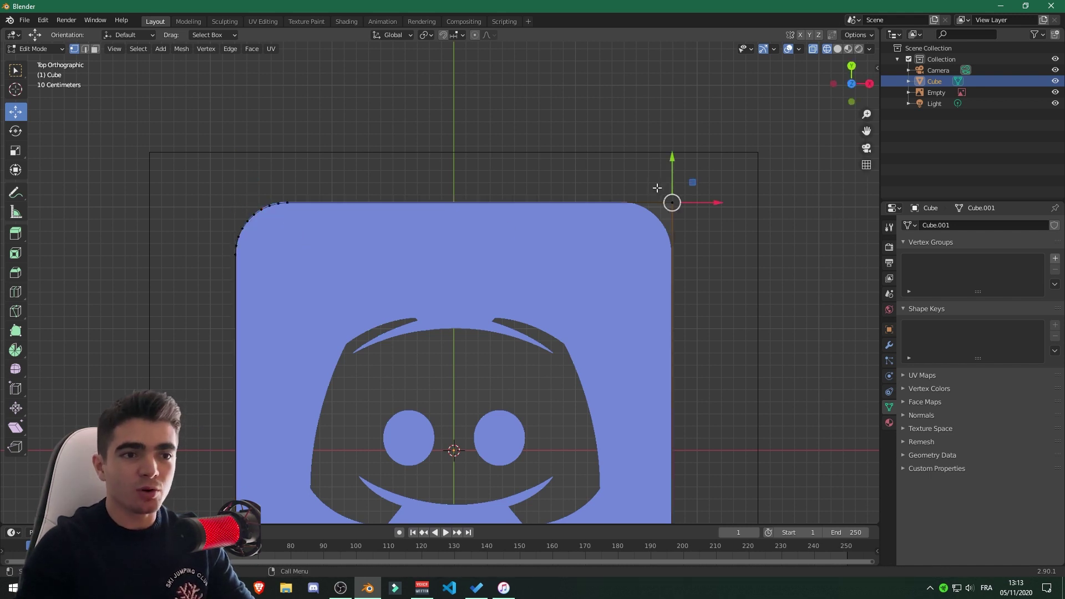
{"action": "key", "text": "ctrl+shift+b"}
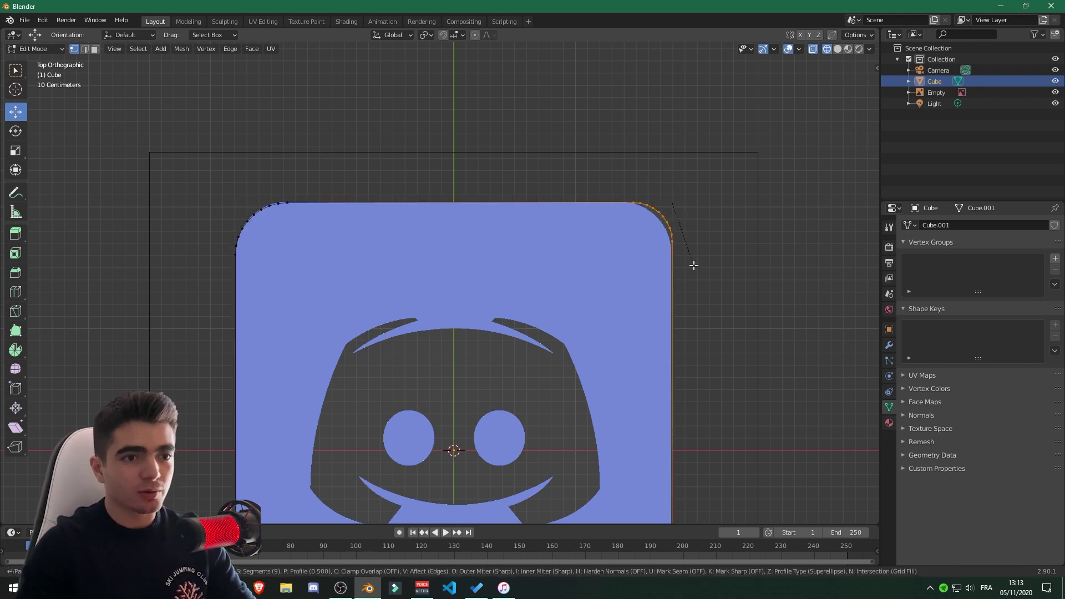
{"action": "left_click", "coordinate": [693, 276]}
- Delete the vertices of the cube's lower-right corner, where the speech bubble's tail is located
{"action": "scroll", "coordinate": [715, 300], "scroll_direction": "down", "scroll_amount": 4}
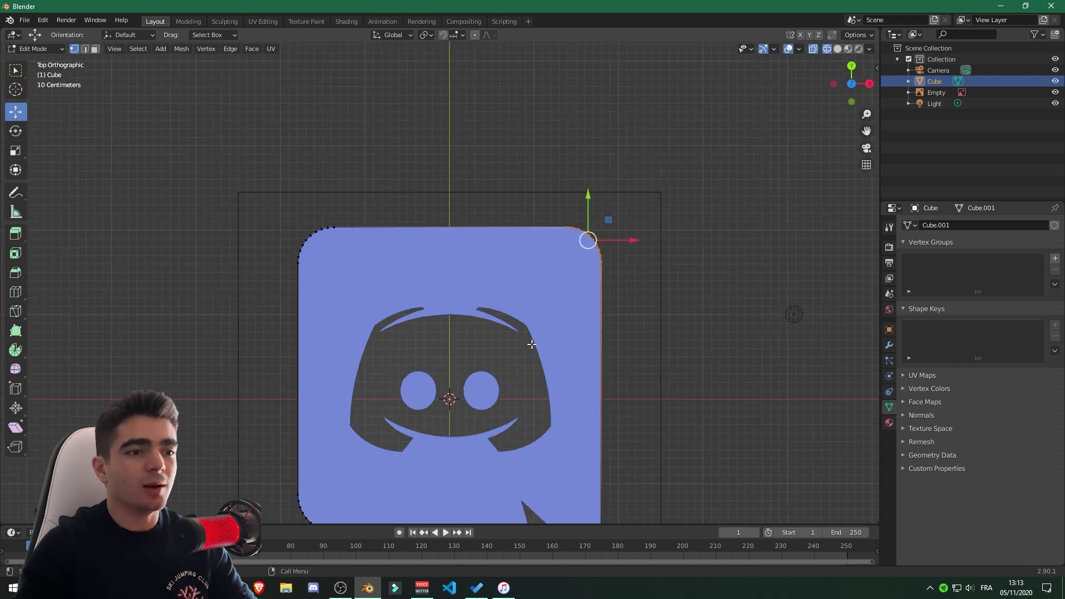
{"action": "scroll", "coordinate": [452, 305], "scroll_direction": "up", "scroll_amount": 4}
{"action": "middle_click_drag", "start_coordinate": [448, 320], "coordinate": [463, 398], "text": "shift"}
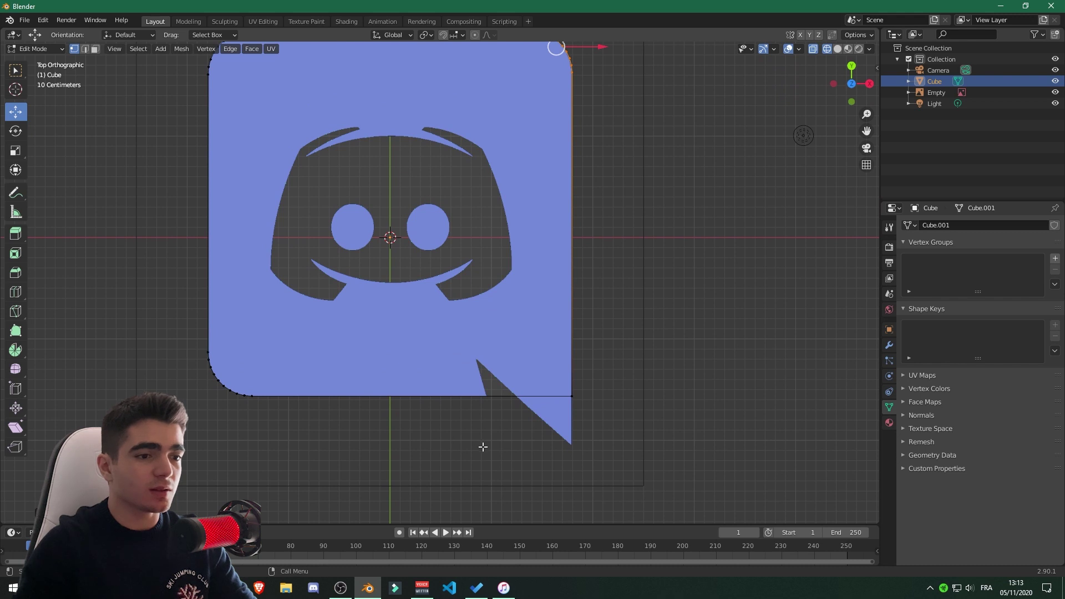
{"action": "left_click", "coordinate": [586, 379]}
{"action": "left_click_drag", "start_coordinate": [593, 418], "coordinate": [554, 367]}
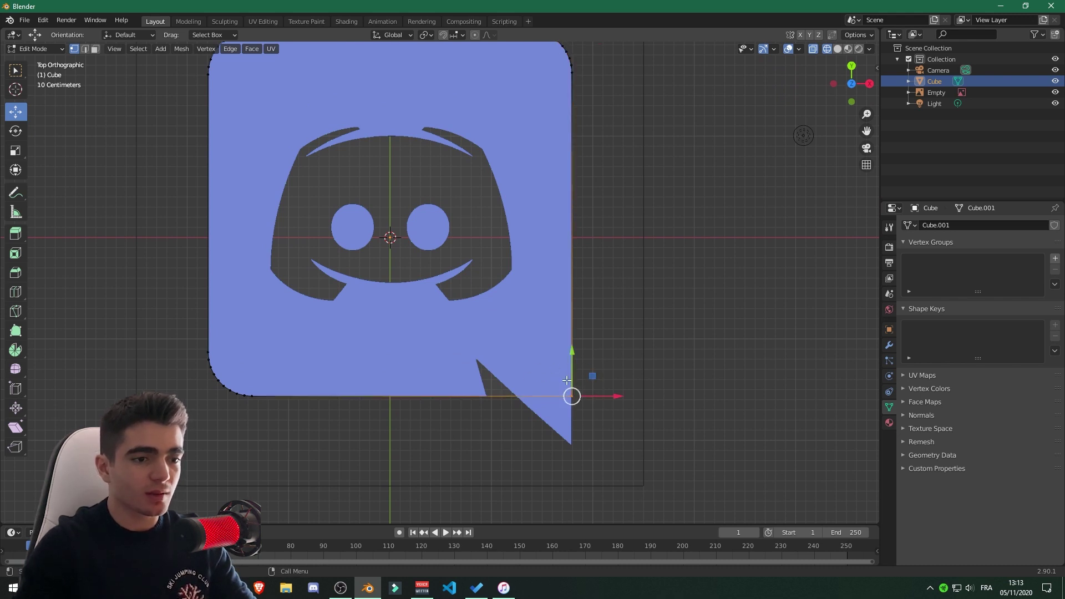
{"action": "key", "text": "x"}
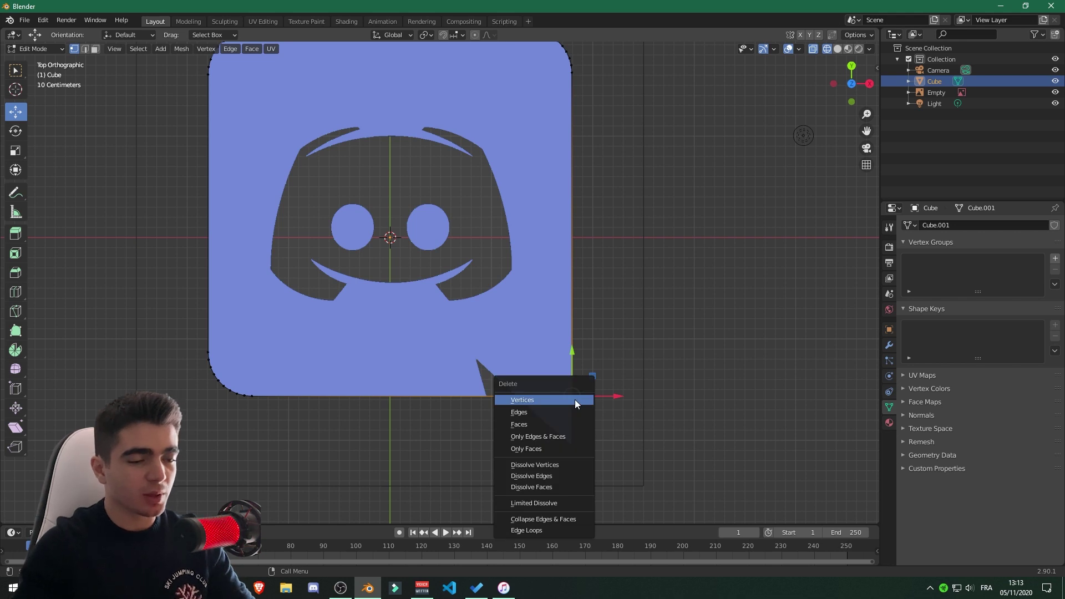
{"action": "left_click", "coordinate": [574, 400]}
{"action": "scroll", "coordinate": [456, 385], "scroll_direction": "down", "scroll_amount": 3}
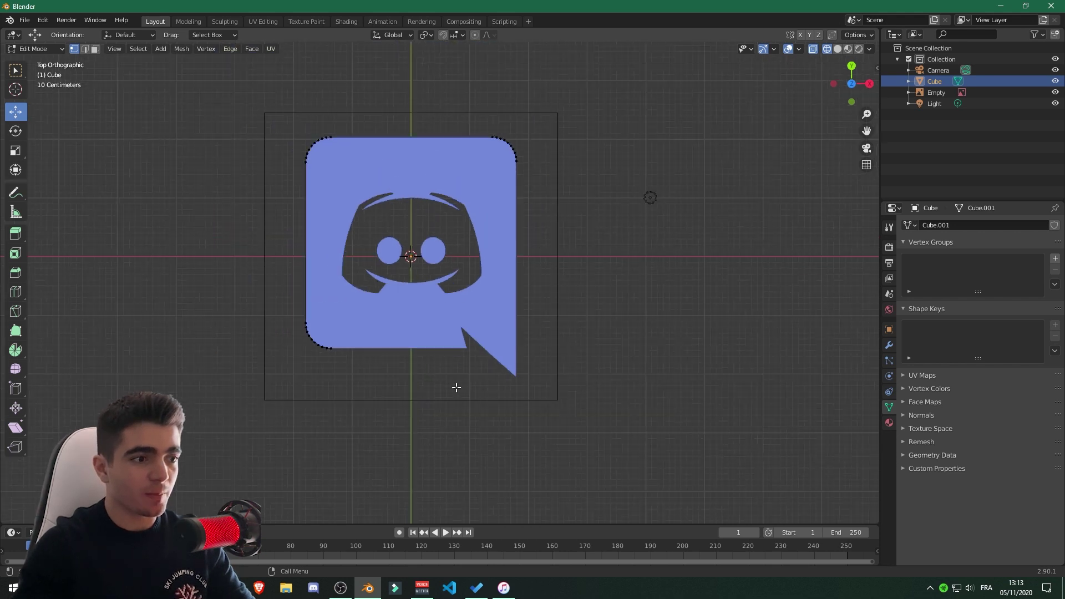
{"action": "middle_click_drag", "start_coordinate": [457, 385], "coordinate": [431, 297]}
{"action": "key", "text": "KP_7"}
- Extrude the end vertices of the upper-right rounded corner along Y down to the tip of the speech bubble's tail
{"action": "scroll", "coordinate": [454, 249], "scroll_direction": "up", "scroll_amount": 2}
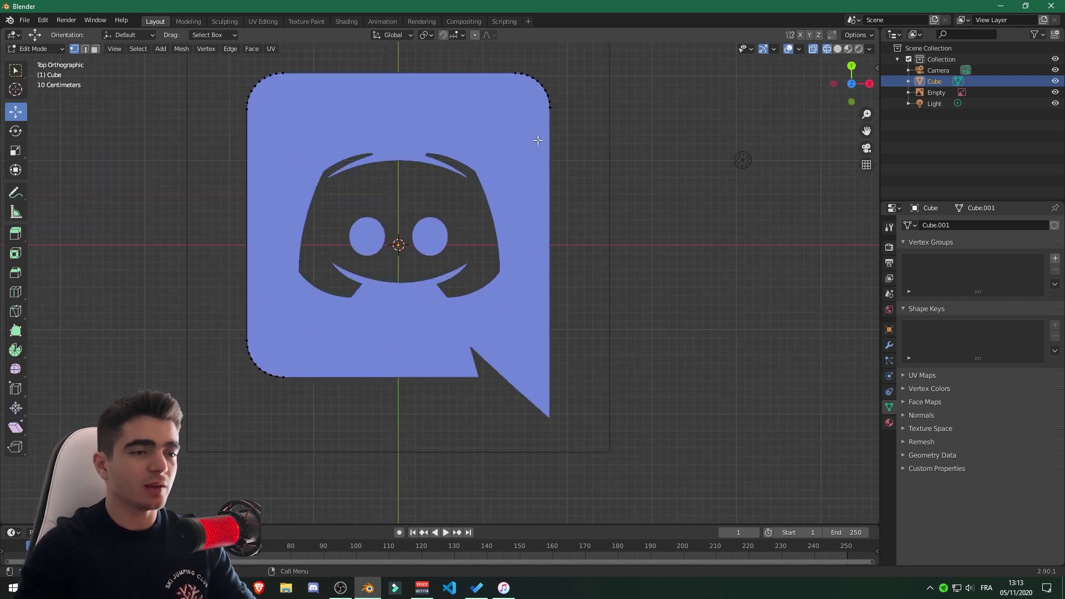
{"action": "left_click", "coordinate": [559, 129]}
{"action": "left_click_drag", "start_coordinate": [578, 130], "coordinate": [522, 106]}
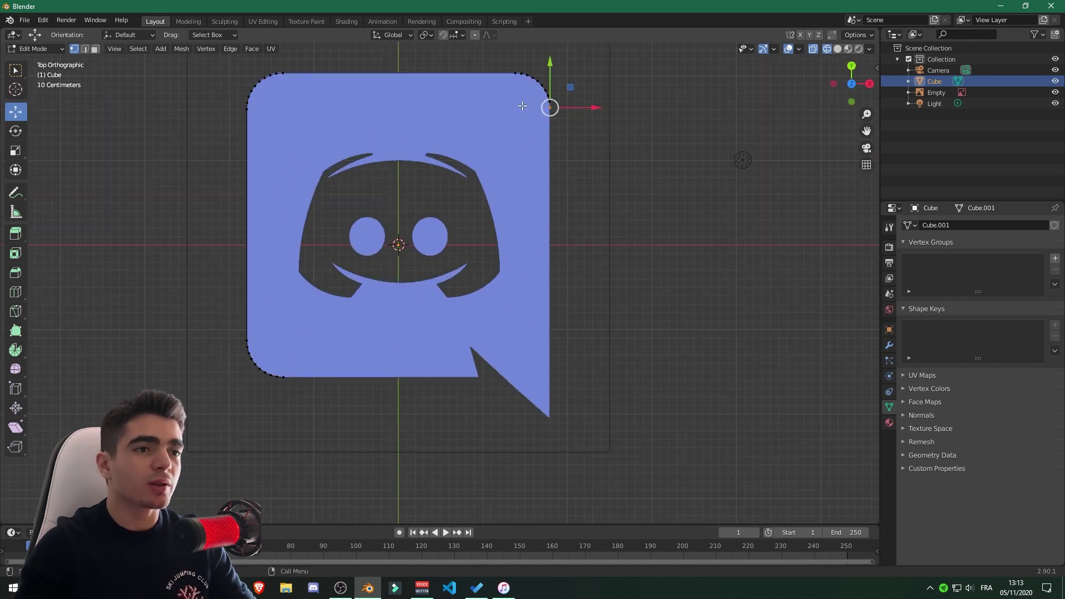
{"action": "scroll", "coordinate": [583, 183], "scroll_direction": "up", "scroll_amount": 1}
{"action": "scroll", "coordinate": [601, 233], "scroll_direction": "up", "scroll_amount": 1}
{"action": "scroll", "coordinate": [585, 231], "scroll_direction": "down", "scroll_amount": 1}
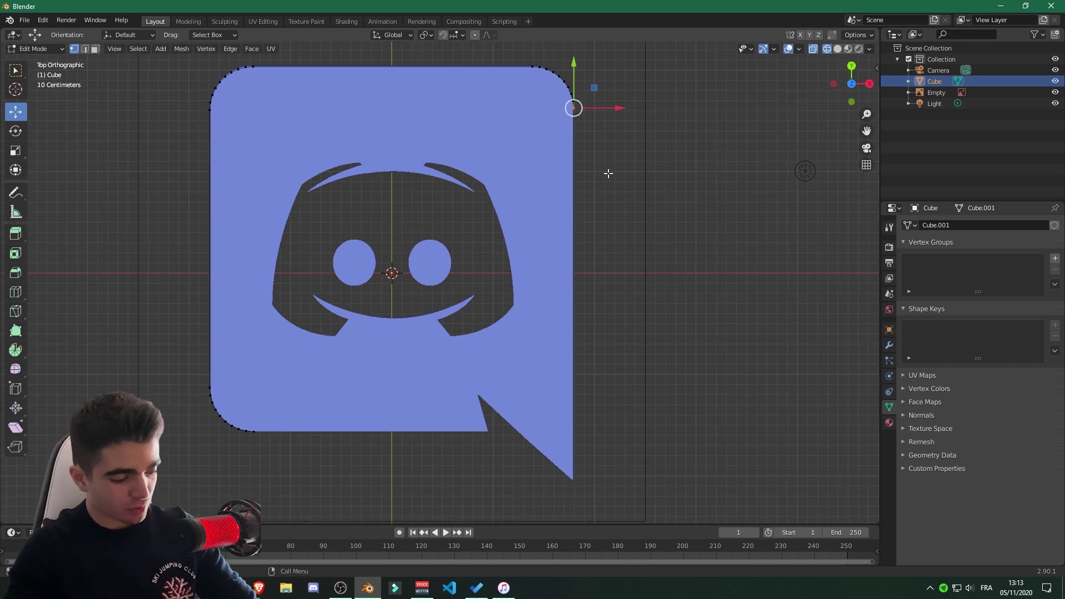
{"action": "key", "text": "g"}
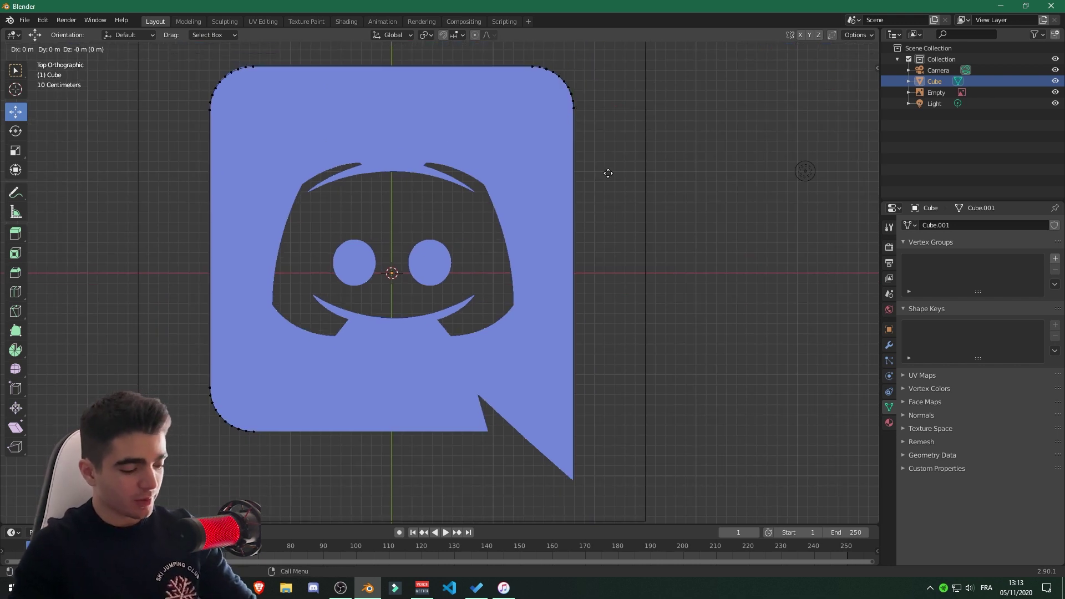
{"action": "key", "text": "y"}
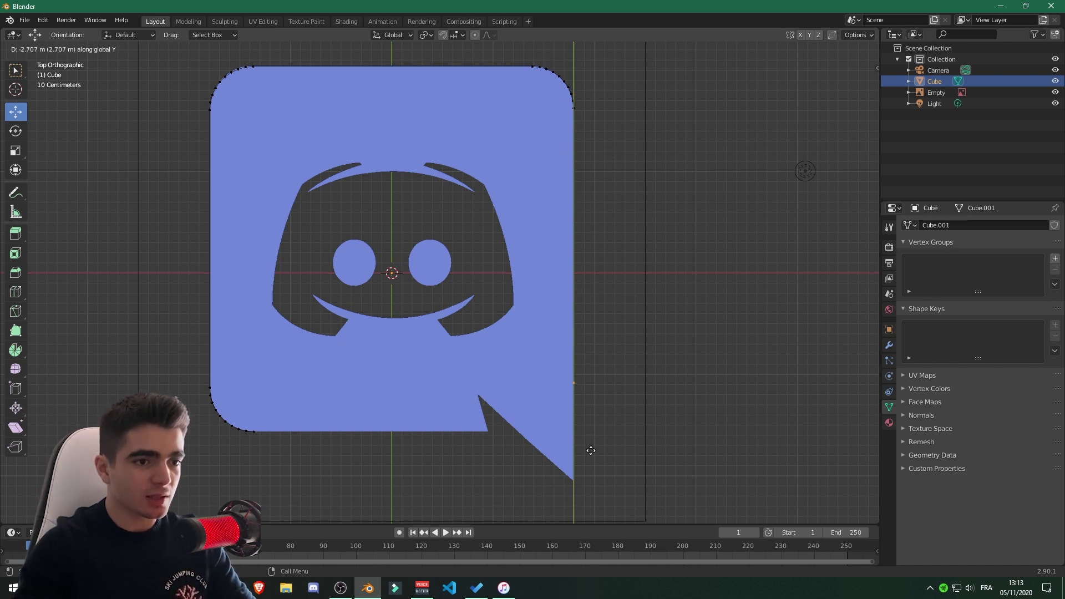
{"action": "left_click", "coordinate": [610, 68]}
{"action": "scroll", "coordinate": [556, 267], "scroll_direction": "down", "scroll_amount": 1}
{"action": "middle_click_drag", "start_coordinate": [556, 267], "coordinate": [562, 168]}
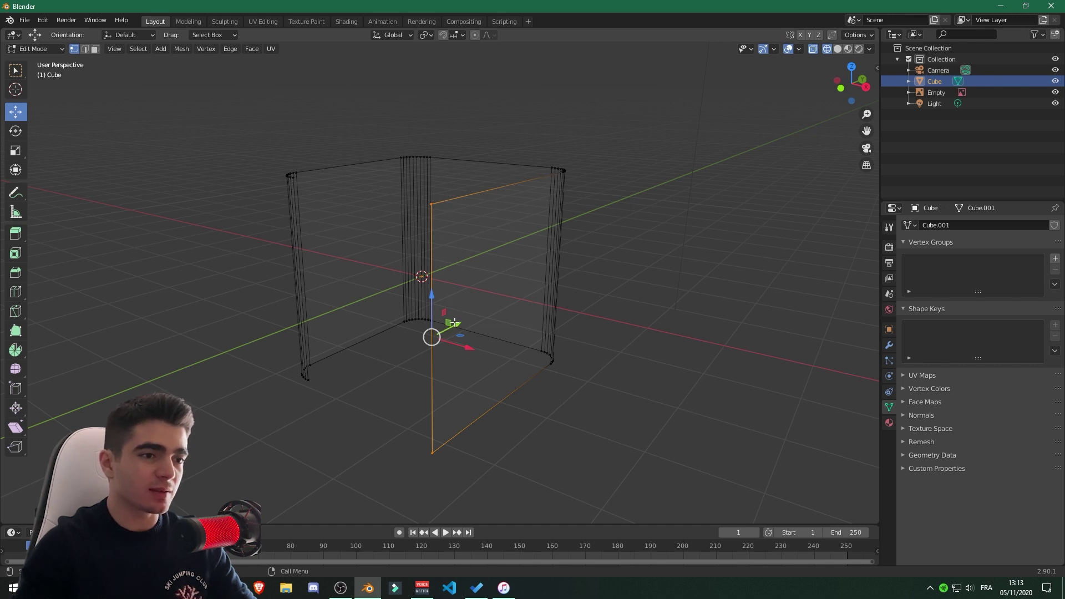
{"action": "middle_click_drag", "start_coordinate": [464, 261], "coordinate": [554, 311]}
- Extrude the tail-tip vertices about -0.95 m in X and 0.84 m in Y to the inner corner of the tail's notch
{"action": "key", "text": "KP_7"}
{"action": "scroll", "coordinate": [515, 397], "scroll_direction": "up", "scroll_amount": 5}
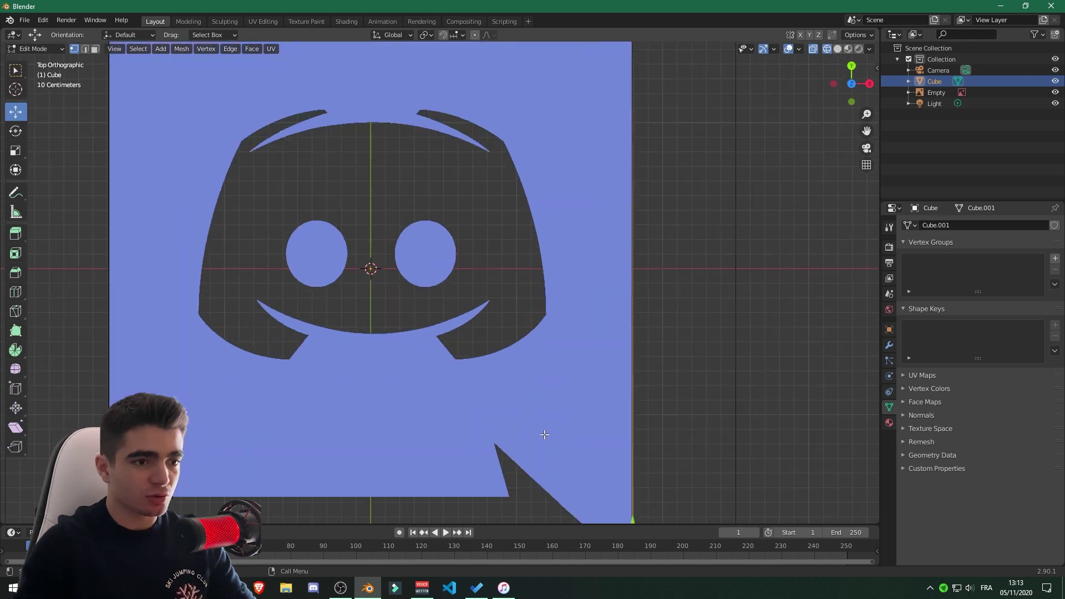
{"action": "scroll", "coordinate": [571, 433], "scroll_direction": "down", "scroll_amount": 5}
{"action": "scroll", "coordinate": [519, 372], "scroll_direction": "up", "scroll_amount": 3}
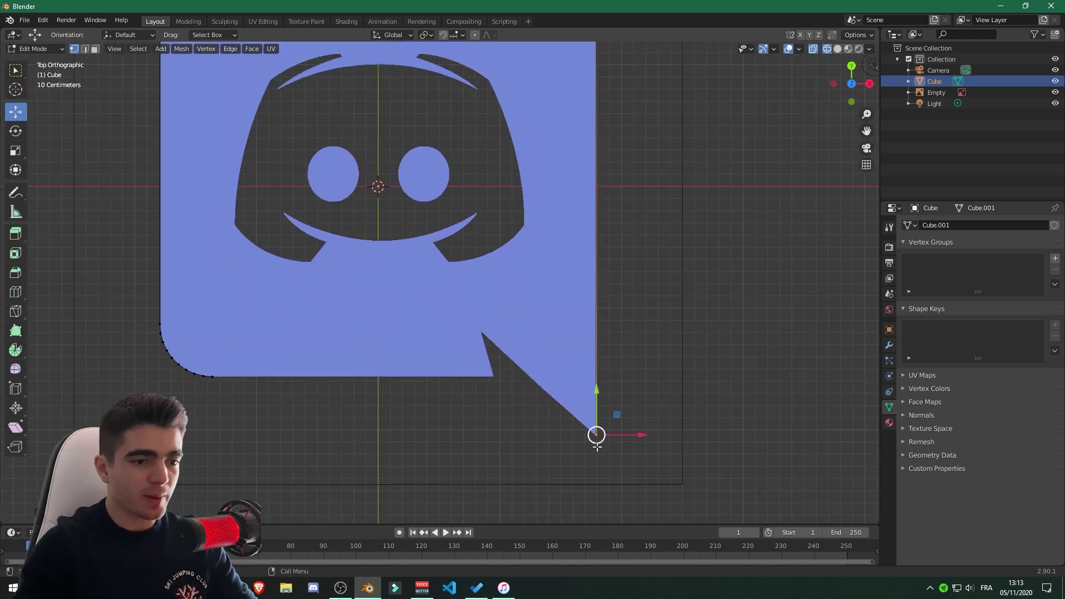
{"action": "key", "text": "g"}
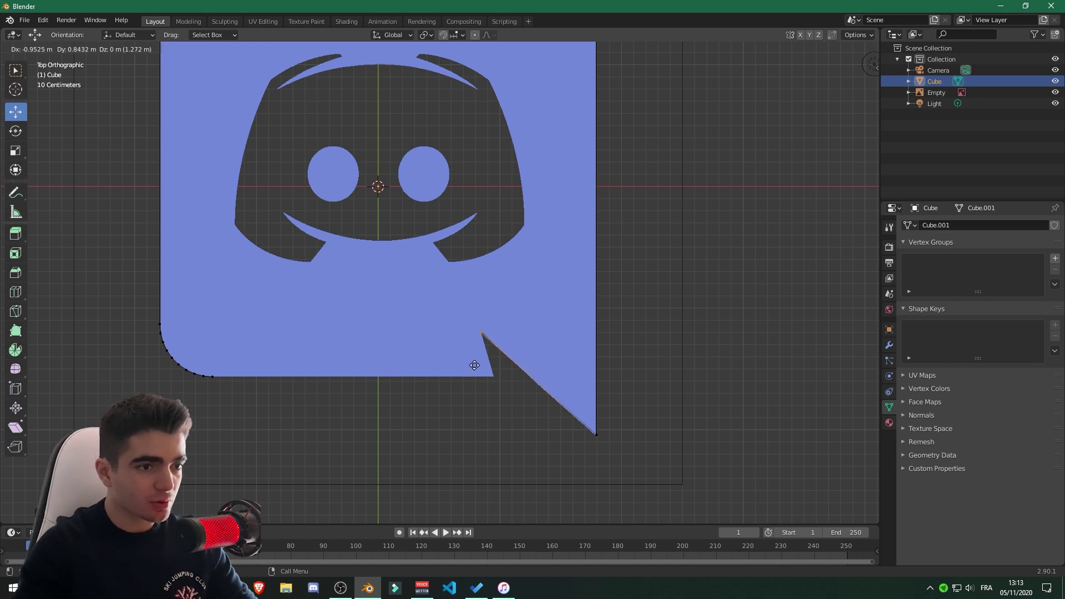
{"action": "left_click", "coordinate": [475, 365]}
- Nudge the new vertices onto the notch corner and extrude them about 0.10 m in X and -0.36 m in Y to the body's bottom edge
{"action": "scroll", "coordinate": [477, 357], "scroll_direction": "up", "scroll_amount": 5}
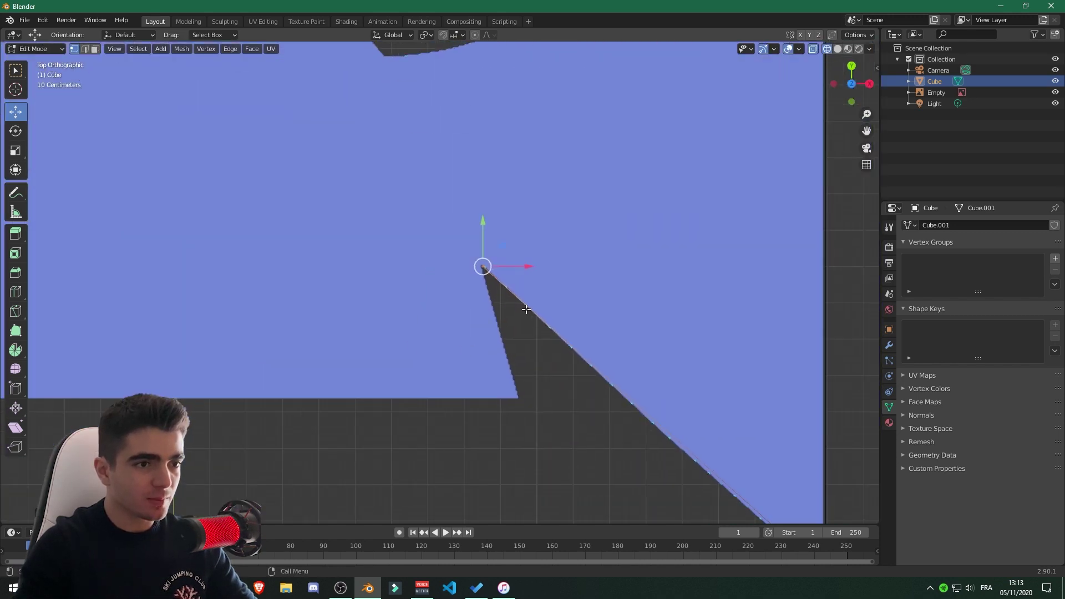
{"action": "key", "text": "g"}
{"action": "left_click", "coordinate": [538, 326]}
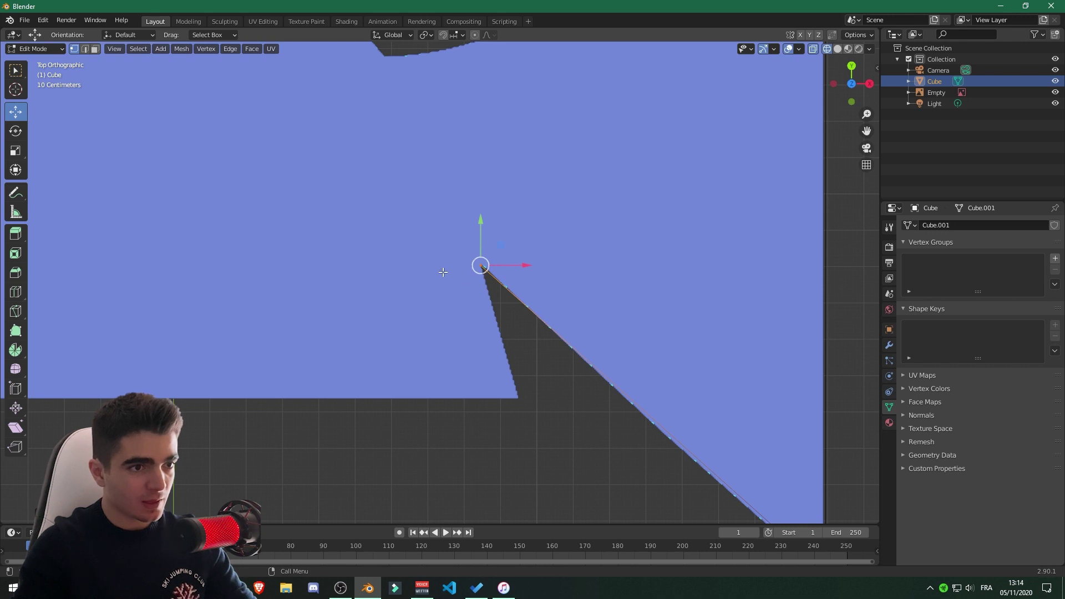
{"action": "key", "text": "g"}
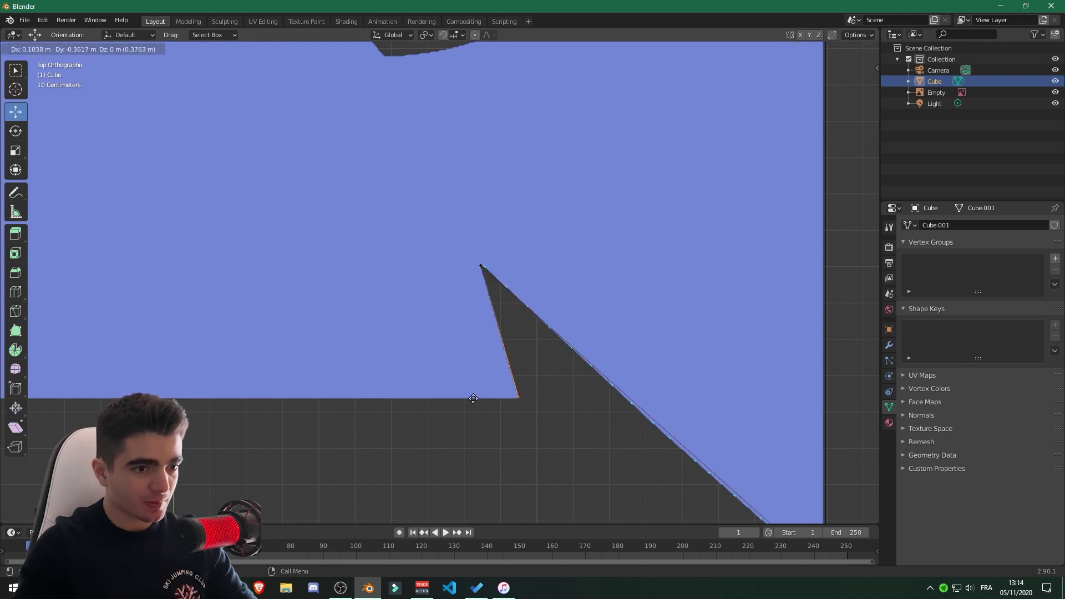
{"action": "left_click", "coordinate": [473, 399]}
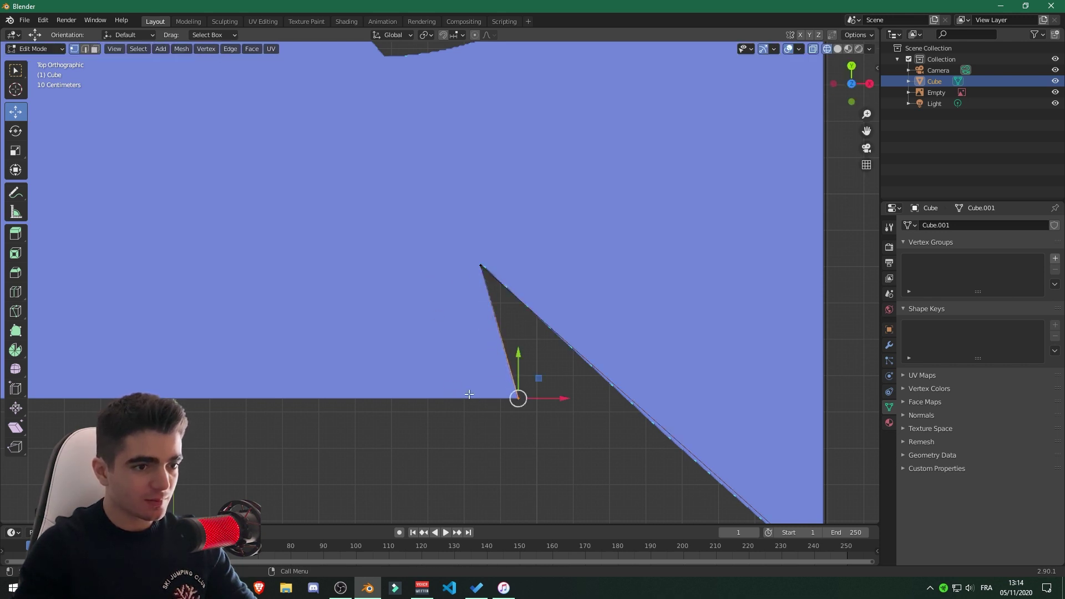
- Fill a face between the end vertices of the lower-left rounded corner and the notch's bottom vertices, closing the outline, and deselect everything
{"action": "scroll", "coordinate": [516, 397], "scroll_direction": "down", "scroll_amount": 4}
{"action": "middle_click_drag", "start_coordinate": [257, 352], "coordinate": [528, 373], "text": "shift"}
{"action": "scroll", "coordinate": [527, 373], "scroll_direction": "up", "scroll_amount": 1}
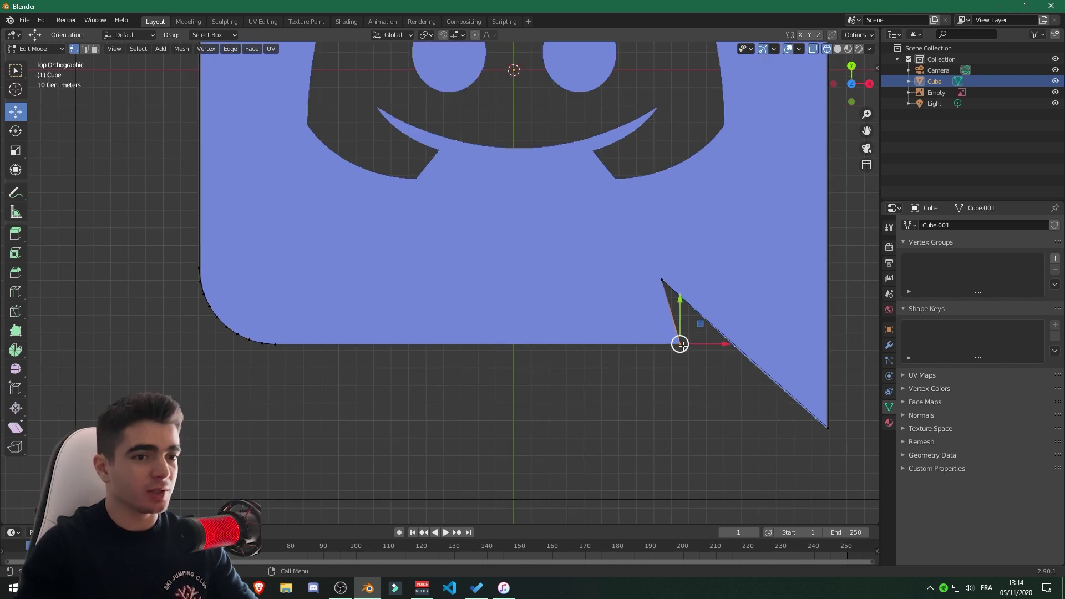
{"action": "scroll", "coordinate": [283, 352], "scroll_direction": "up", "scroll_amount": 2}
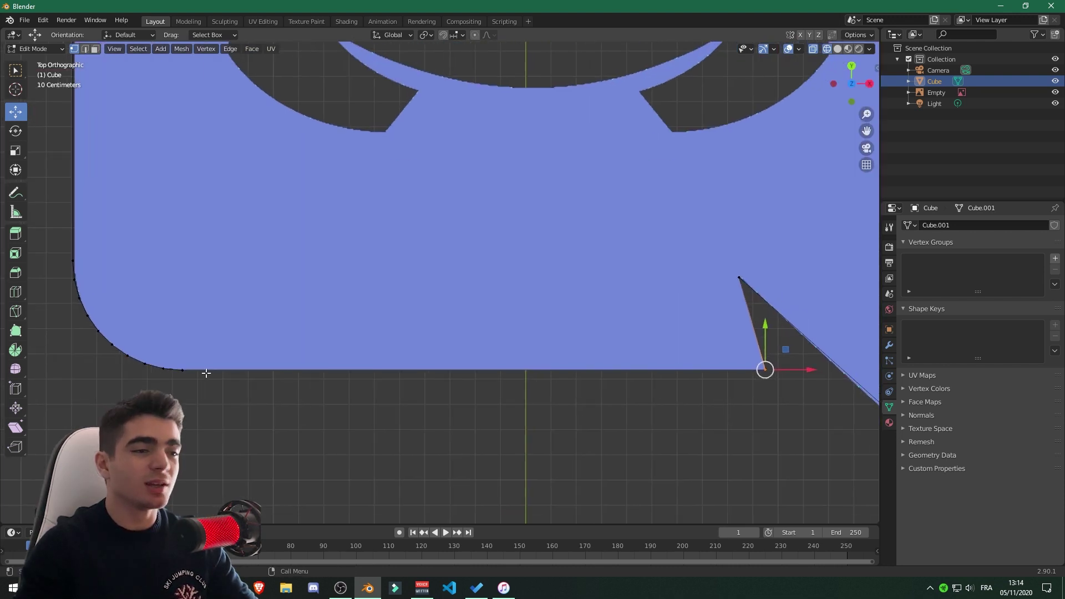
{"action": "left_click_drag", "start_coordinate": [286, 400], "coordinate": [176, 353]}
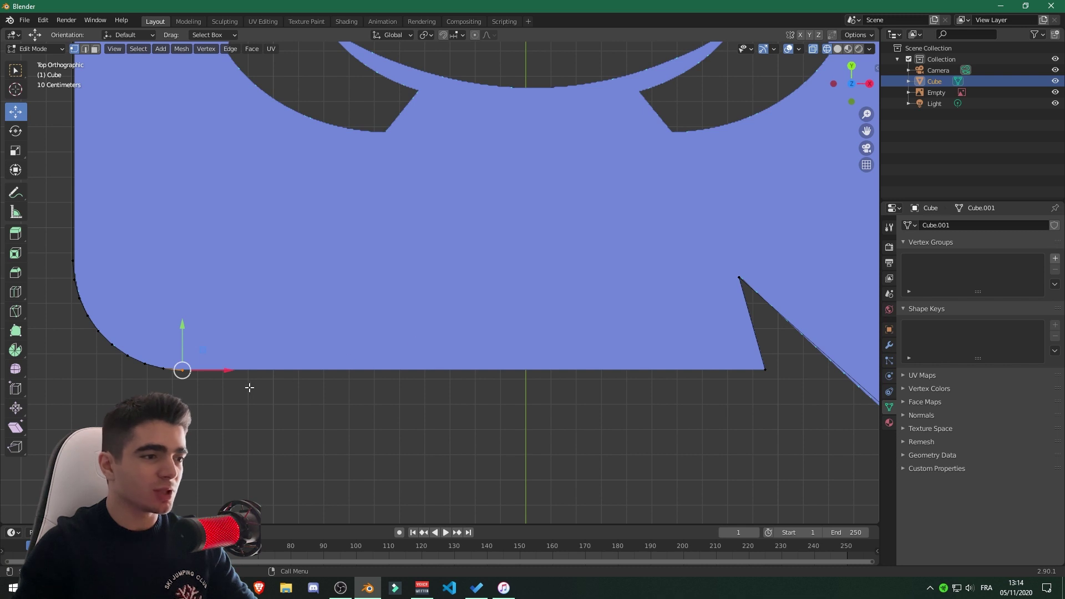
{"action": "left_click", "coordinate": [166, 392]}
{"action": "left_click_drag", "start_coordinate": [167, 392], "coordinate": [780, 363]}
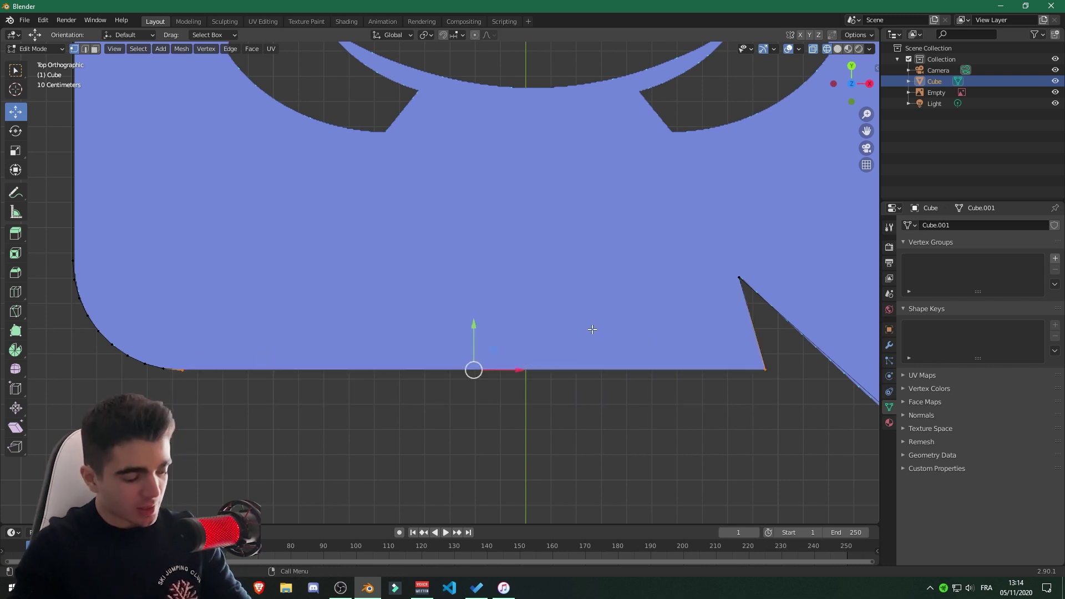
{"action": "scroll", "coordinate": [592, 329], "scroll_direction": "down", "scroll_amount": 5}
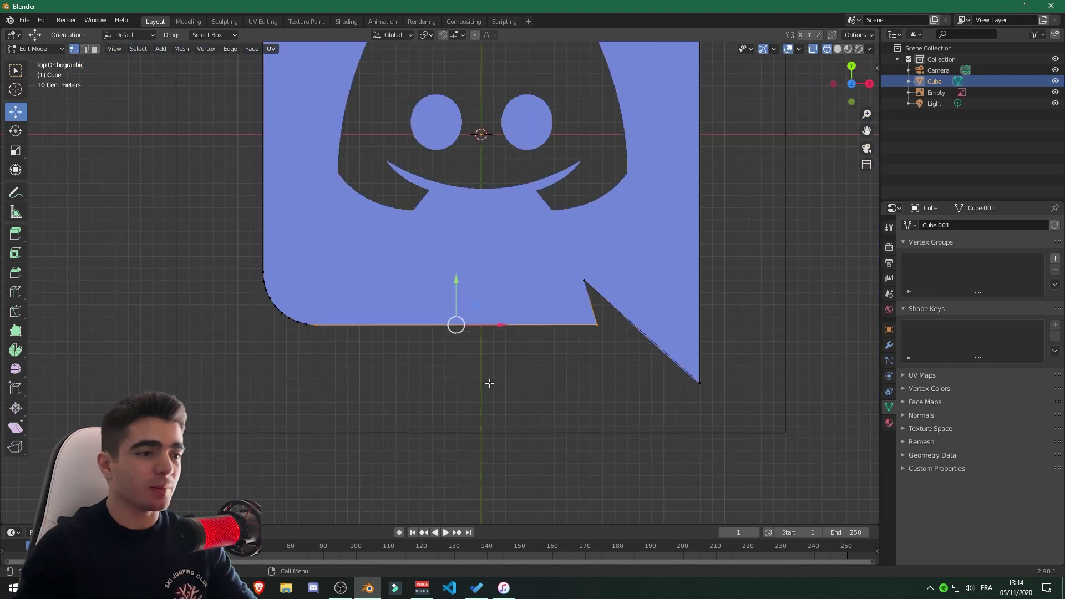
{"action": "middle_click_drag", "start_coordinate": [487, 381], "coordinate": [454, 285]}
{"action": "key", "text": "alt+a"}
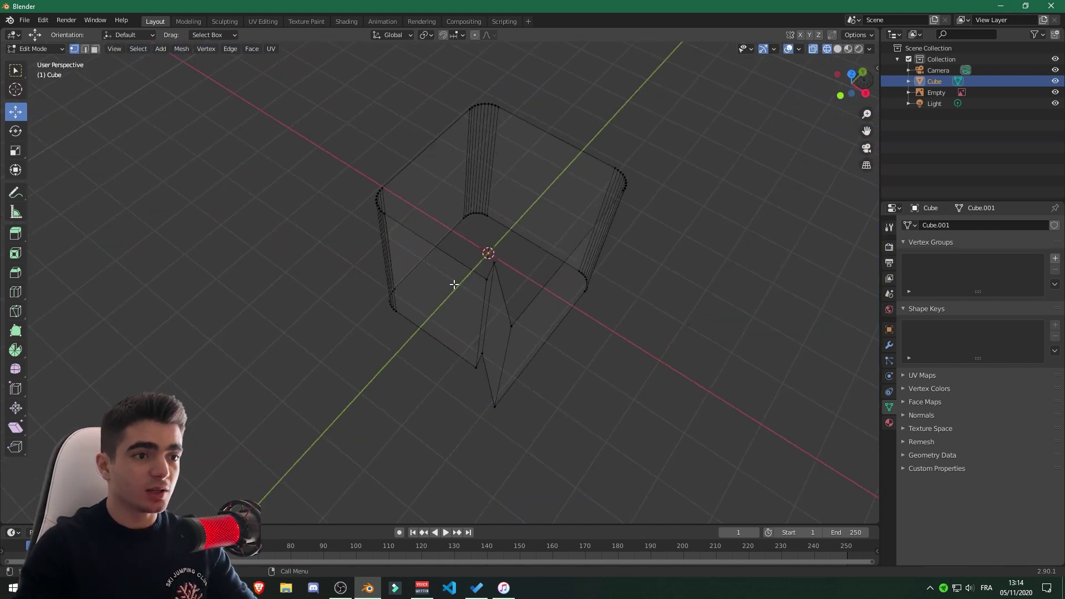
- Lower the speech bubble's top vertices along Z to make a thin slab, and raise the whole mesh until it is vertically centred on the origin
{"action": "key", "text": "KP_7"}
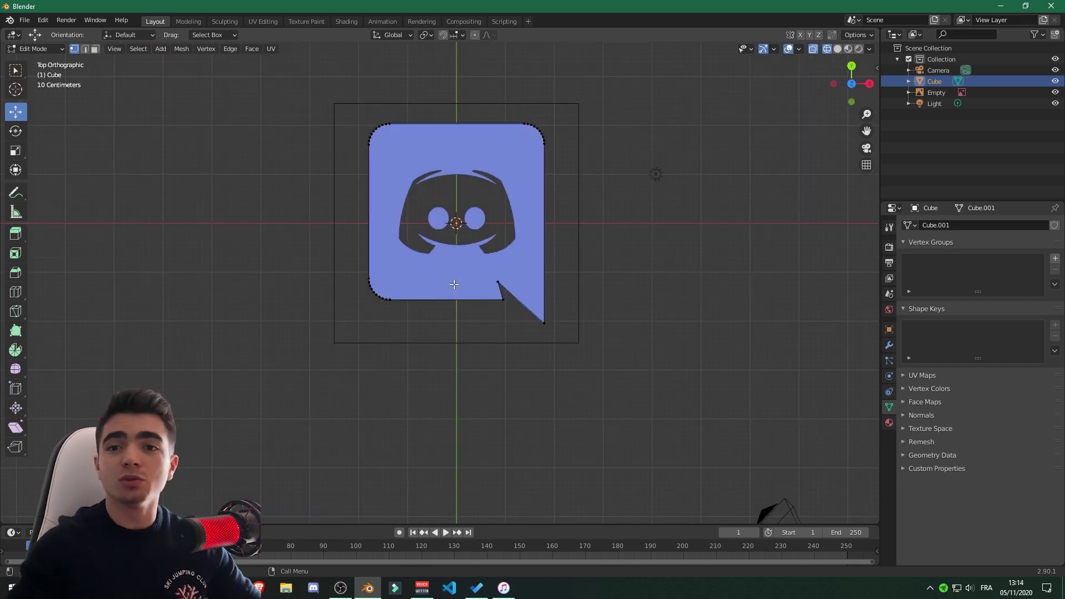
{"action": "scroll", "coordinate": [454, 284], "scroll_direction": "up", "scroll_amount": 2}
{"action": "scroll", "coordinate": [431, 273], "scroll_direction": "down", "scroll_amount": 2}
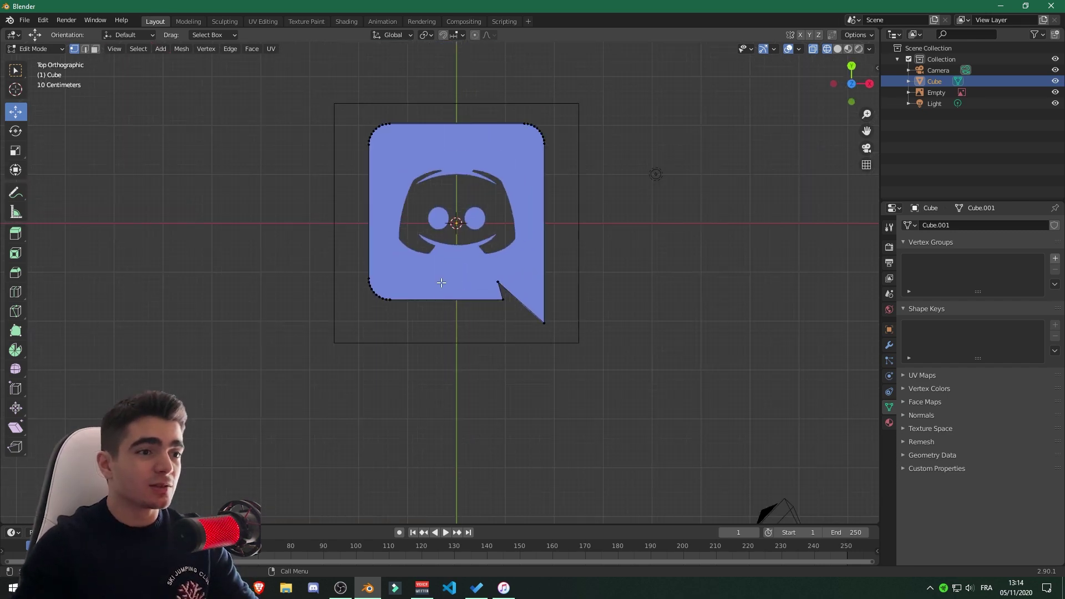
{"action": "middle_click_drag", "start_coordinate": [430, 274], "coordinate": [411, 293]}
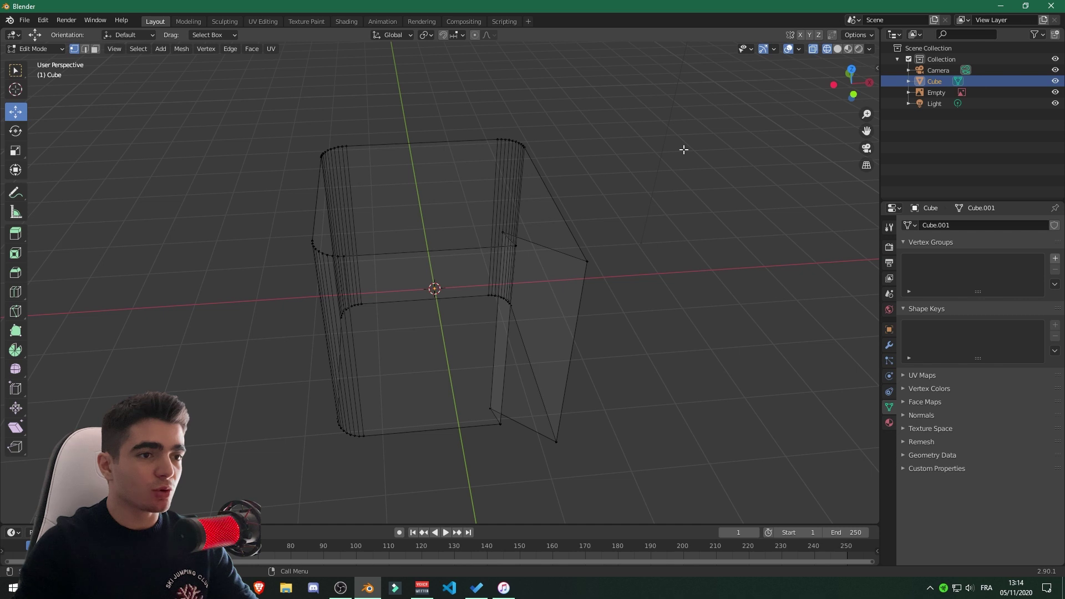
{"action": "left_click", "coordinate": [869, 83]}
{"action": "left_click_drag", "start_coordinate": [232, 116], "coordinate": [675, 210]}
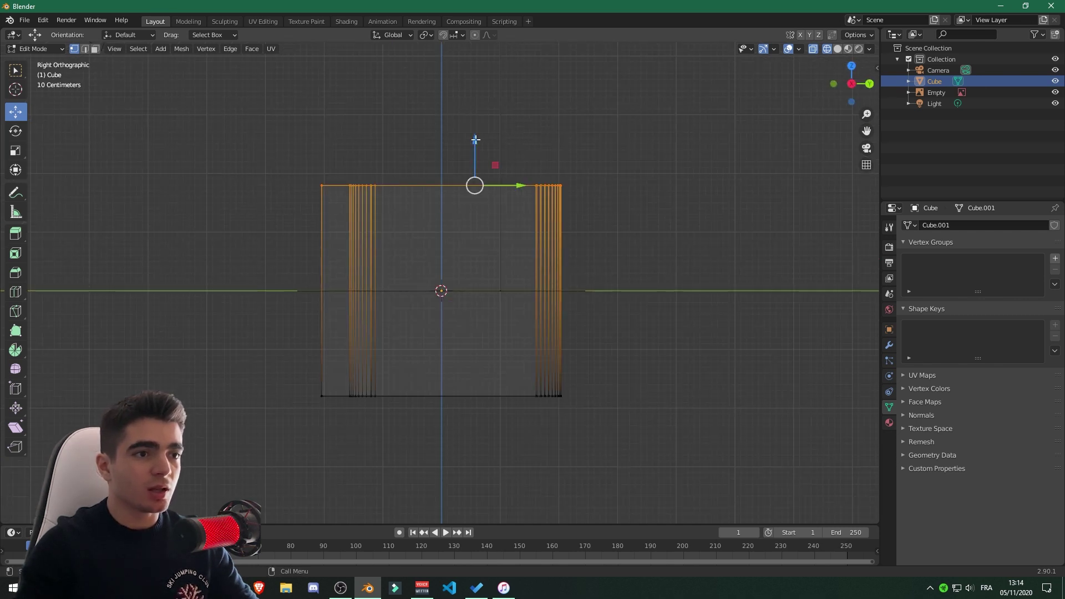
{"action": "left_click_drag", "start_coordinate": [476, 140], "coordinate": [458, 329]}
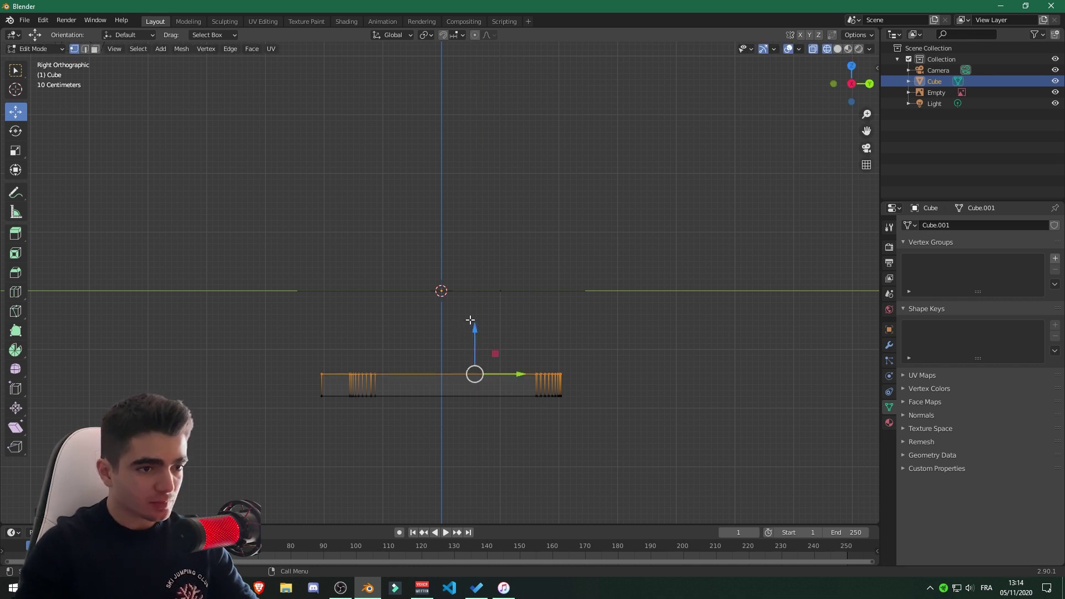
{"action": "key", "text": "a"}
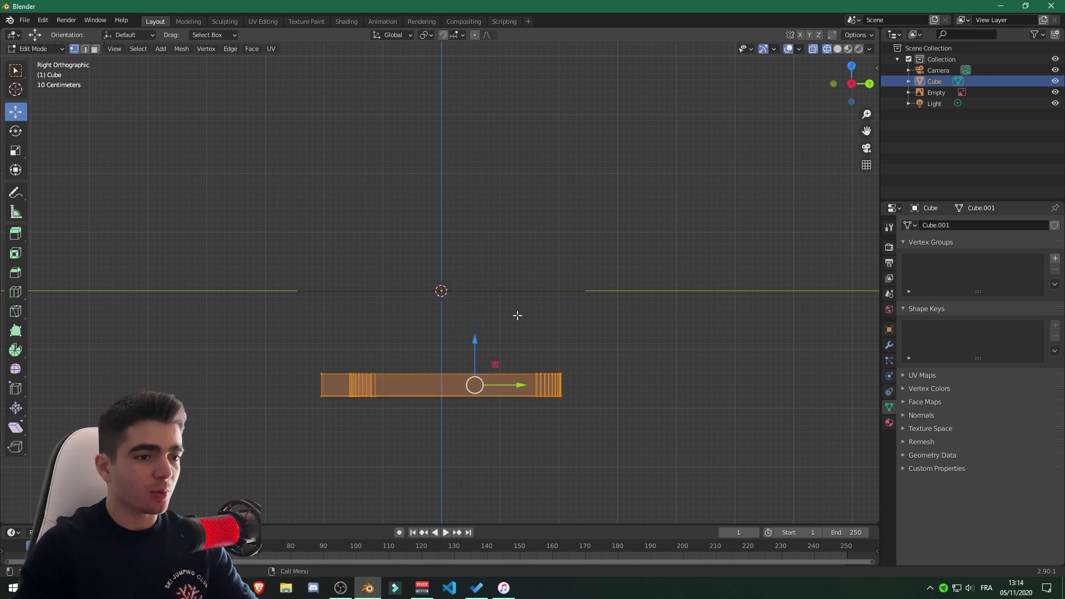
{"action": "left_click_drag", "start_coordinate": [472, 340], "coordinate": [485, 244]}
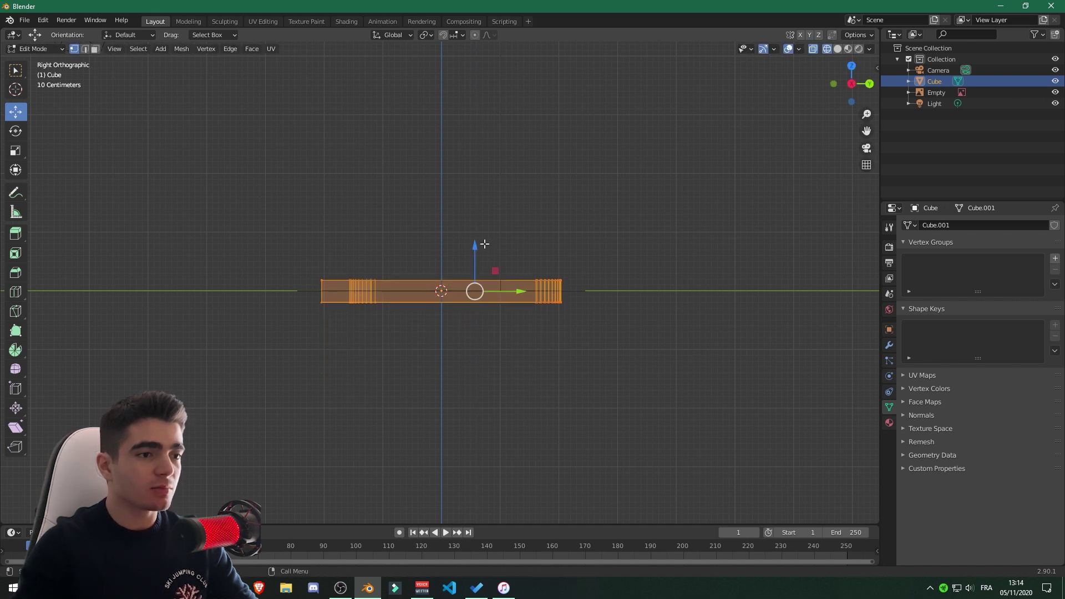
- Display the model in solid shading, deselect everything, and inspect the open outline from above and below
{"action": "middle_click_drag", "start_coordinate": [445, 210], "coordinate": [525, 280]}
{"action": "scroll", "coordinate": [458, 362], "scroll_direction": "up", "scroll_amount": 3}
{"action": "middle_click_drag", "start_coordinate": [458, 363], "coordinate": [475, 270], "text": "shift"}
{"action": "middle_click_drag", "start_coordinate": [440, 314], "coordinate": [438, 291]}
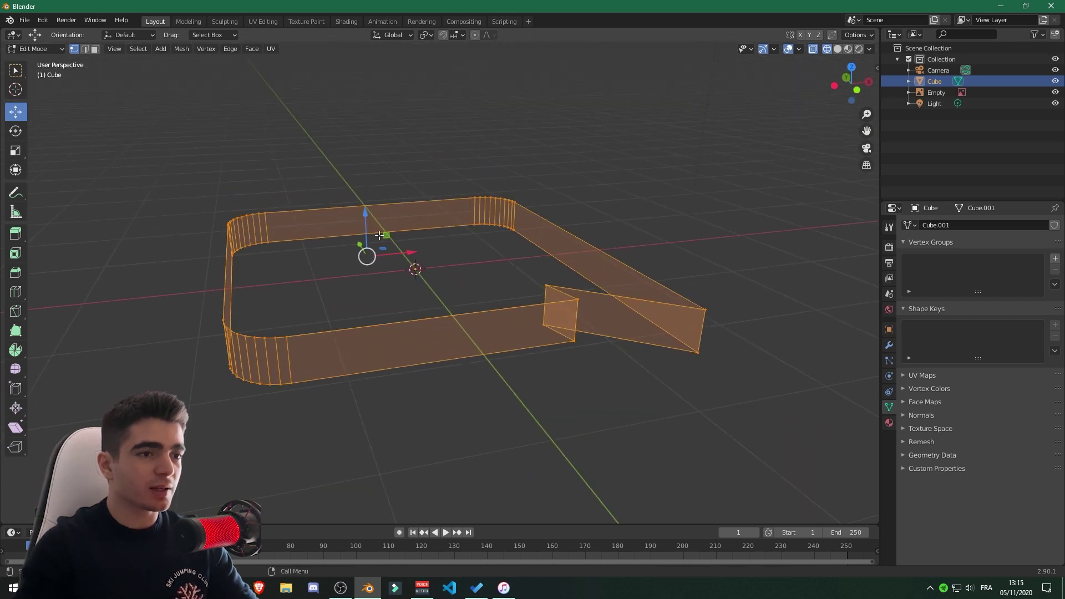
{"action": "middle_click_drag", "start_coordinate": [501, 175], "coordinate": [510, 219]}
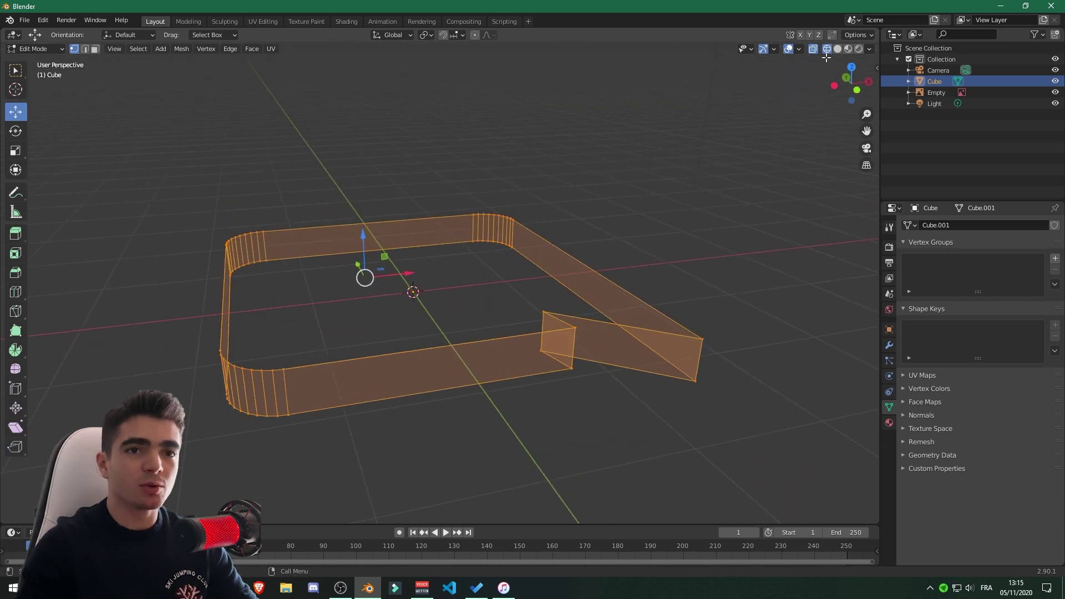
{"action": "left_click", "coordinate": [837, 49]}
{"action": "key", "text": "alt+a"}
{"action": "mouse_move", "coordinate": [623, 162]}
{"action": "middle_mouse_down"}
{"action": "mouse_move", "coordinate": [467, 286]}
{"action": "mouse_move", "coordinate": [367, 310]}
{"action": "mouse_move", "coordinate": [345, 255]}
{"action": "mouse_move", "coordinate": [438, 222]}
{"action": "middle_mouse_up"}
{"action": "middle_click_drag", "start_coordinate": [461, 344], "coordinate": [528, 216]}
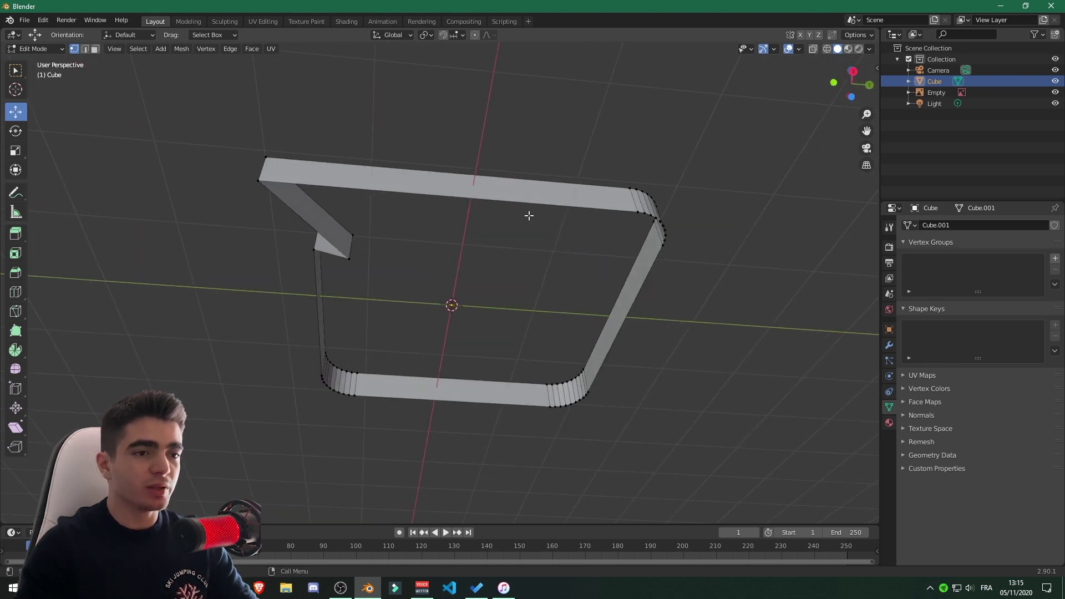
- Fill the upper and lower edge loops of the speech bubble's outline with faces to close the body
{"action": "middle_click_drag", "start_coordinate": [549, 280], "coordinate": [463, 323]}
{"action": "scroll", "coordinate": [464, 322], "scroll_direction": "up", "scroll_amount": 2}
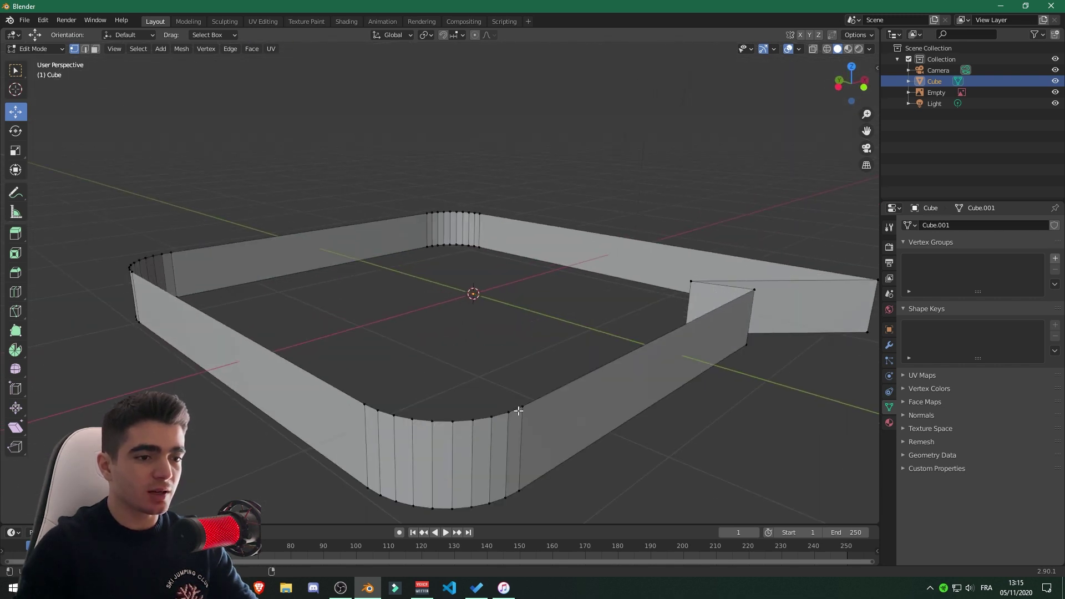
{"action": "left_click", "coordinate": [519, 410], "text": "alt"}
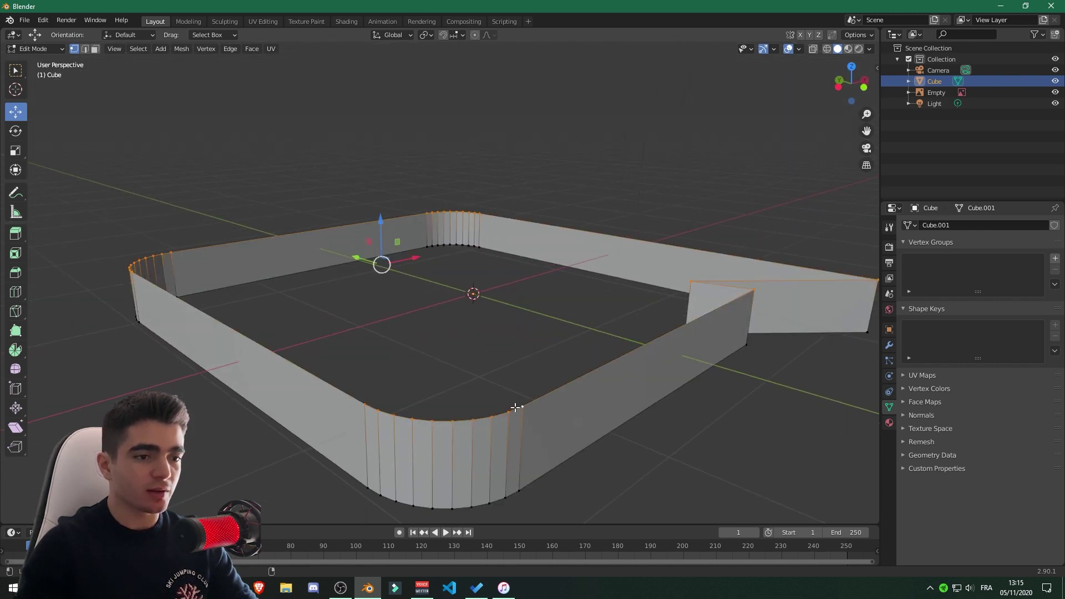
{"action": "scroll", "coordinate": [553, 328], "scroll_direction": "down", "scroll_amount": 1}
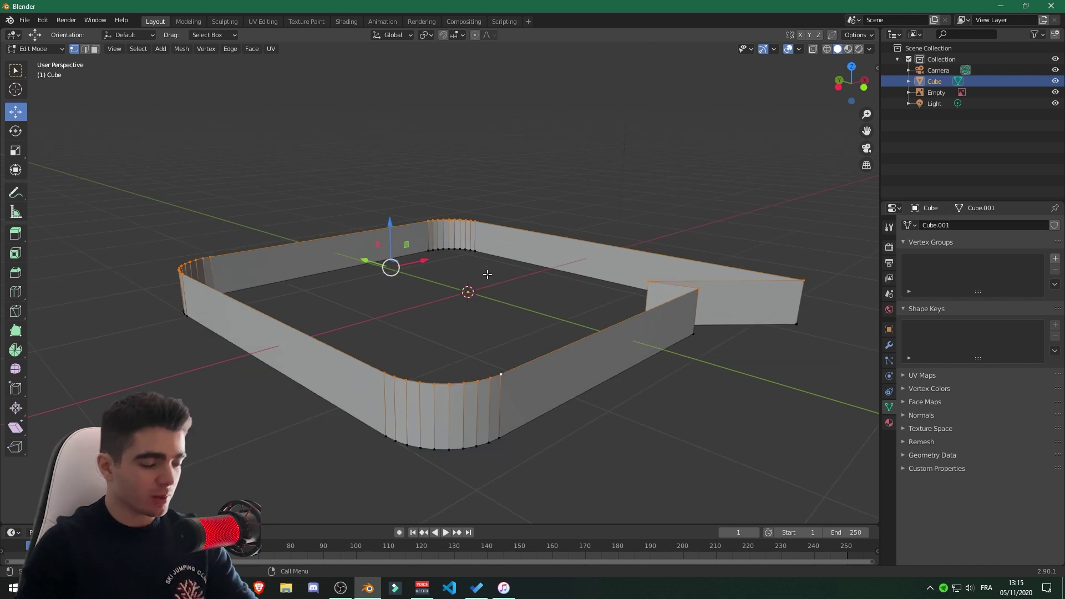
{"action": "key", "text": "f"}
{"action": "key", "text": "alt+a"}
{"action": "middle_click_drag", "start_coordinate": [487, 274], "coordinate": [463, 186]}
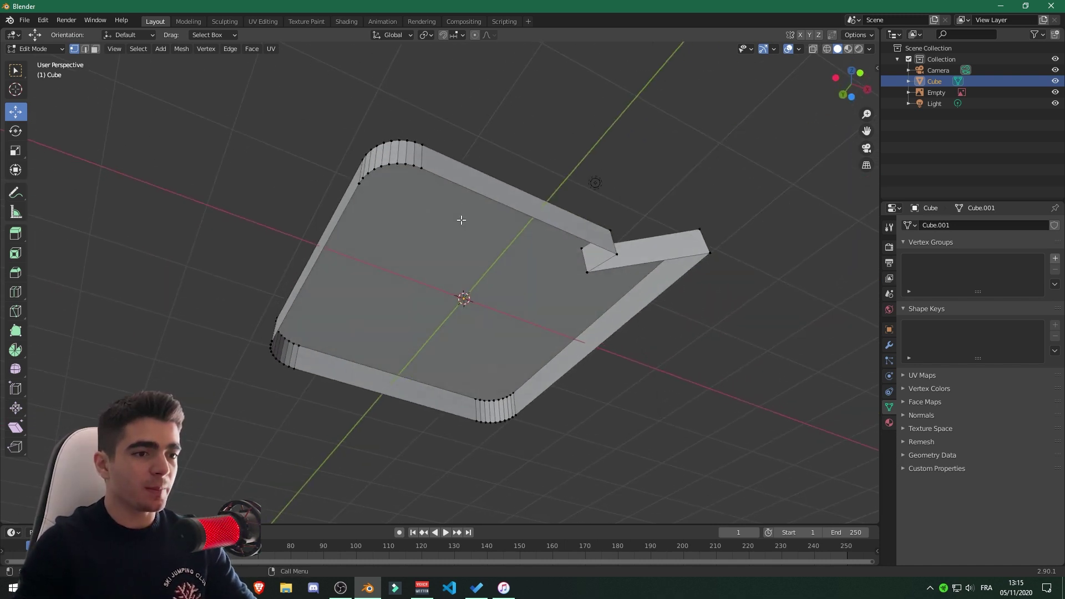
{"action": "left_click", "coordinate": [463, 187], "text": "alt"}
{"action": "key", "text": "f"}
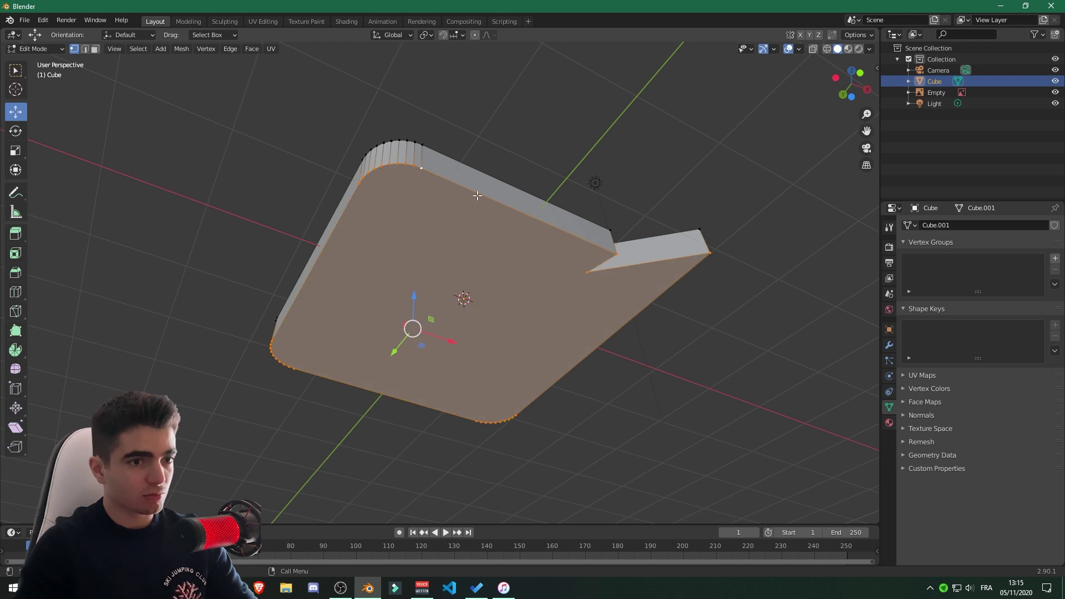
- Show the model from the top in wireframe shading to reveal the face in the reference logo
{"action": "middle_click_drag", "start_coordinate": [451, 254], "coordinate": [425, 318]}
{"action": "key", "text": "KP_7"}
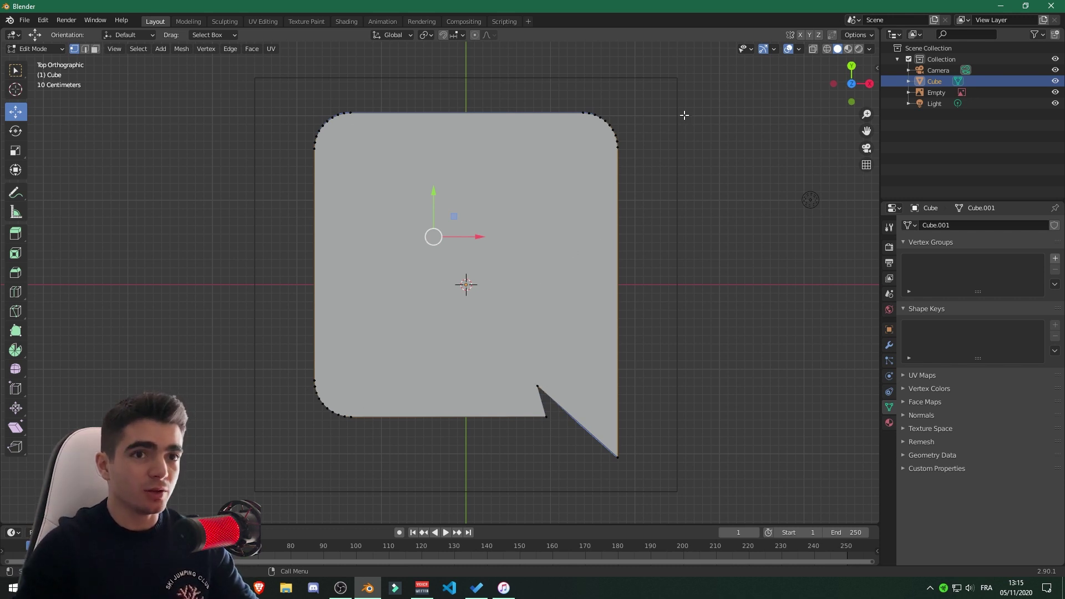
{"action": "left_click", "coordinate": [848, 48]}
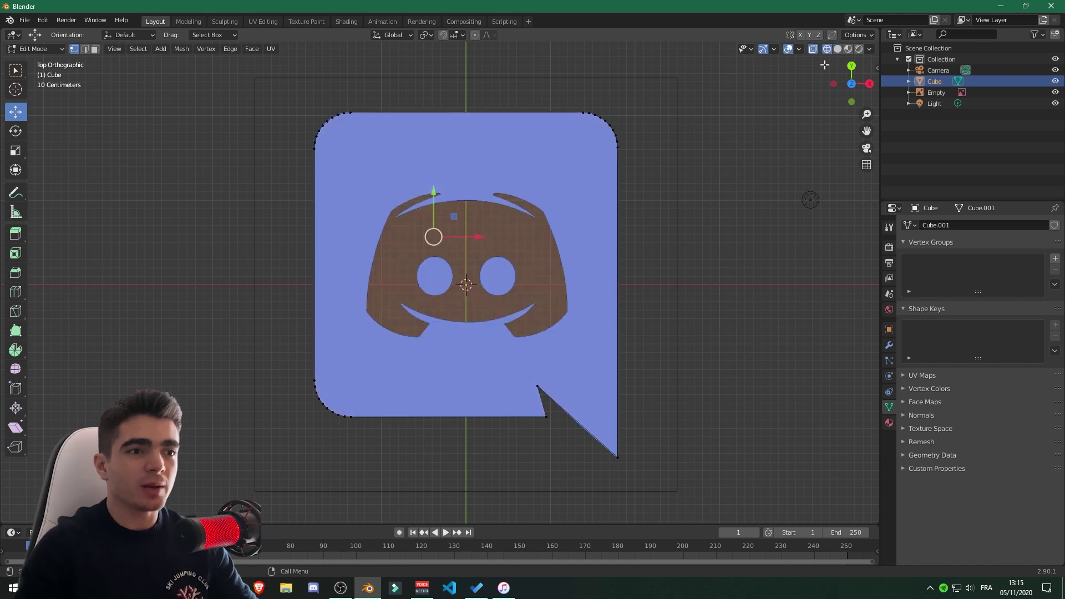
{"action": "scroll", "coordinate": [556, 244], "scroll_direction": "up", "scroll_amount": 4}
{"action": "scroll", "coordinate": [556, 243], "scroll_direction": "down", "scroll_amount": 2}
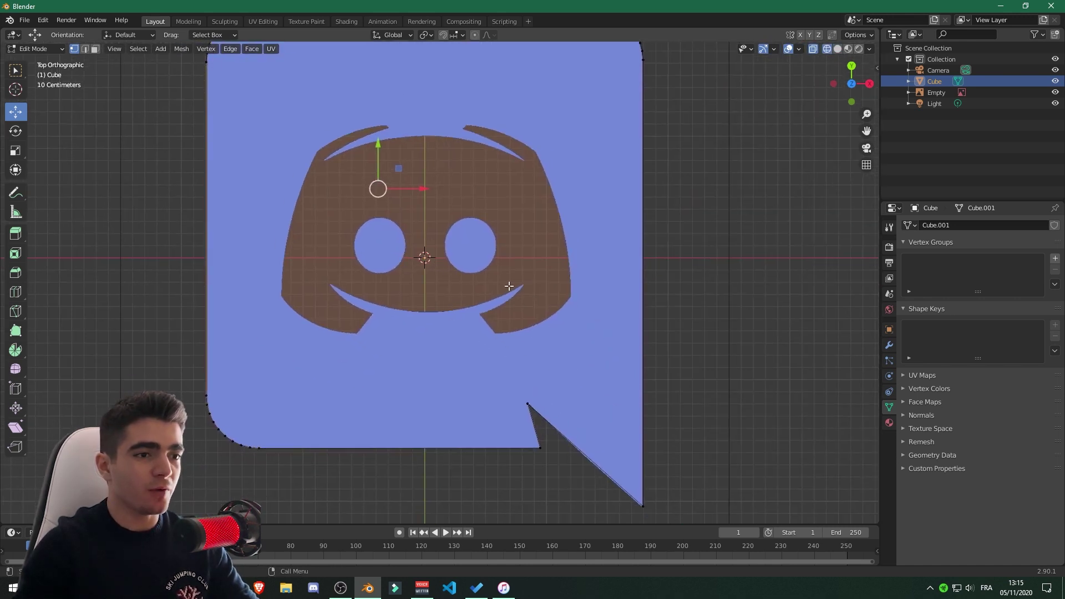
{"action": "scroll", "coordinate": [493, 293], "scroll_direction": "down", "scroll_amount": 2}
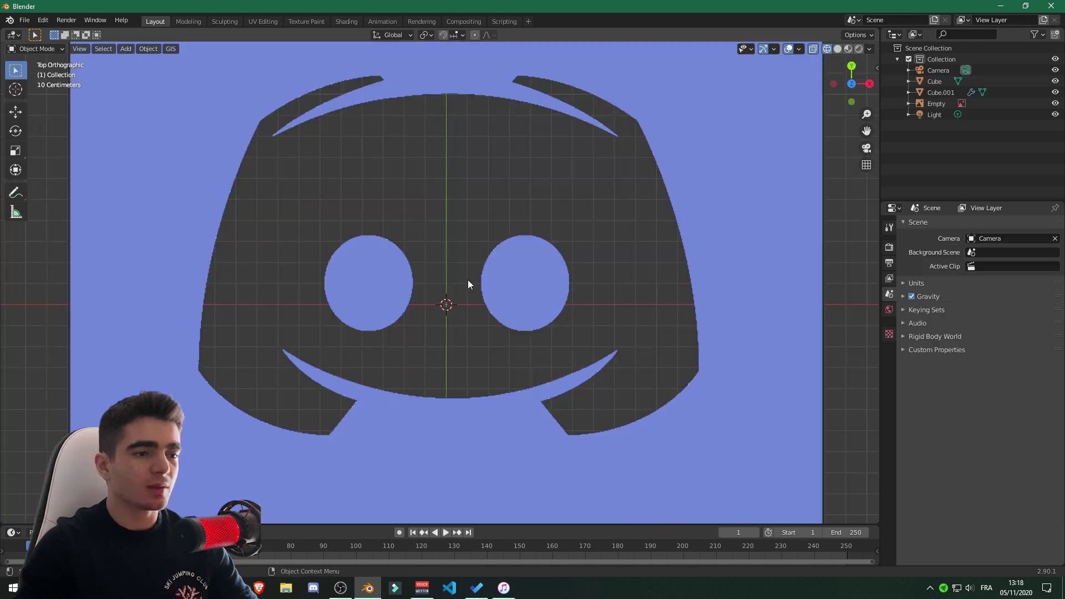
- Add a plane mesh at the origin and scale it down to a small square between the logo's eyes
{"action": "key", "text": "shift+a"}
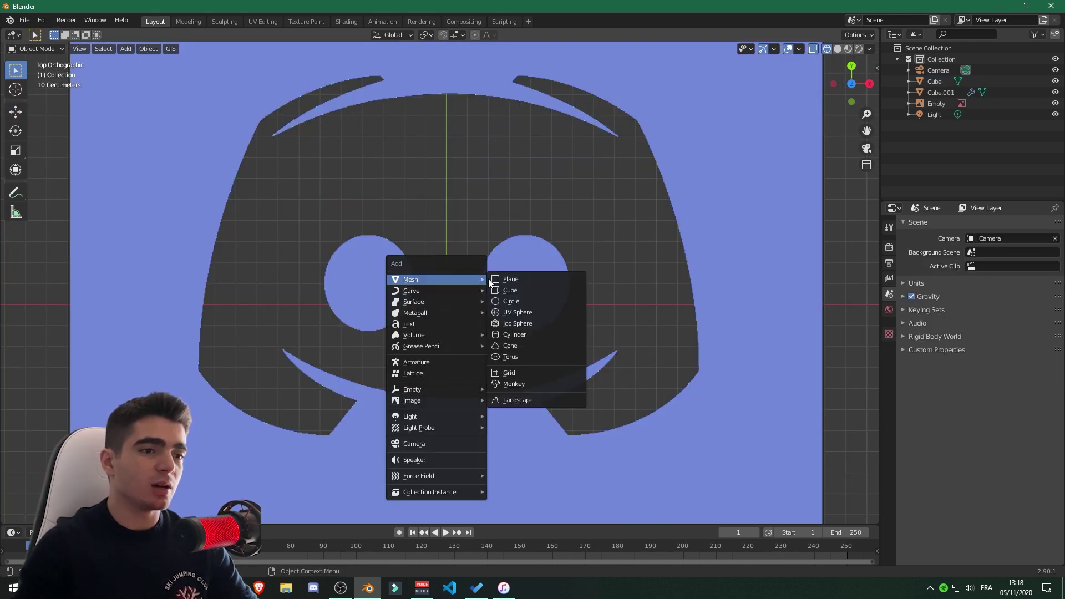
{"action": "left_click", "coordinate": [527, 278]}
{"action": "key", "text": "s"}
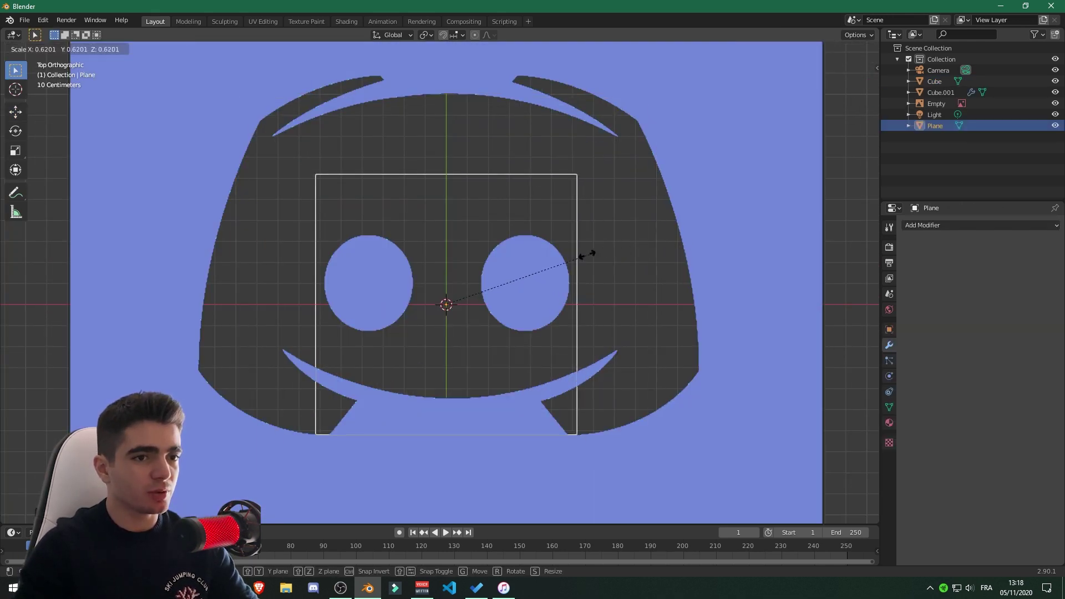
{"action": "left_click", "coordinate": [480, 304]}
- Add a Mirror modifier on the X axis to the plane
{"action": "scroll", "coordinate": [479, 304], "scroll_direction": "up", "scroll_amount": 3}
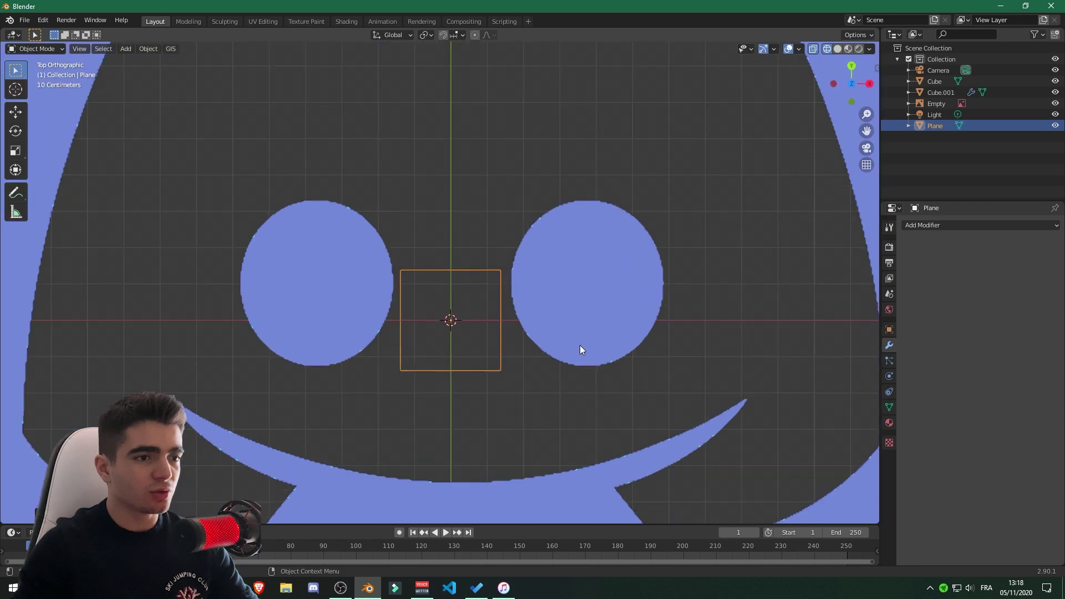
{"action": "left_click", "coordinate": [942, 227]}
{"action": "left_click", "coordinate": [836, 335]}
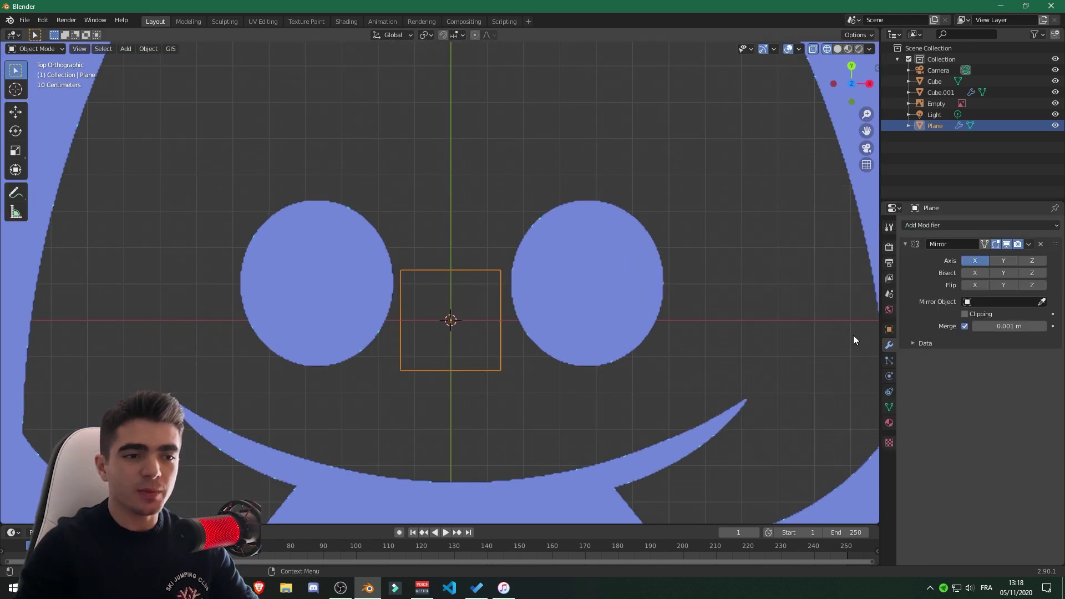
- In Edit Mode, move the plane's geometry in positive X and negative Y to the area between the right eye and the mouth
{"action": "scroll", "coordinate": [620, 351], "scroll_direction": "down", "scroll_amount": 3}
{"action": "scroll", "coordinate": [524, 320], "scroll_direction": "up", "scroll_amount": 2}
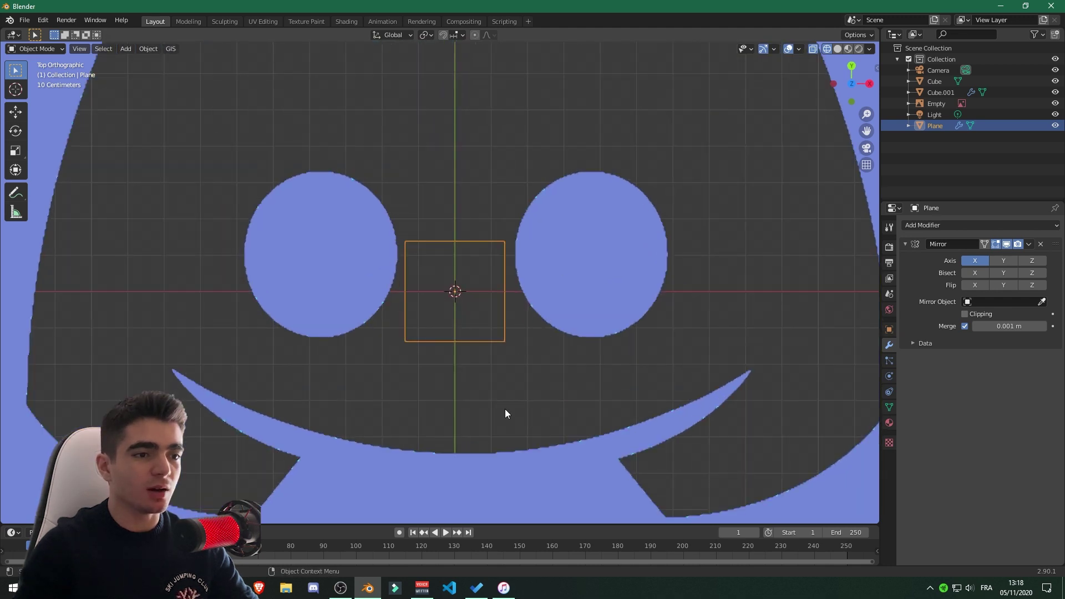
{"action": "scroll", "coordinate": [515, 409], "scroll_direction": "down", "scroll_amount": 2}
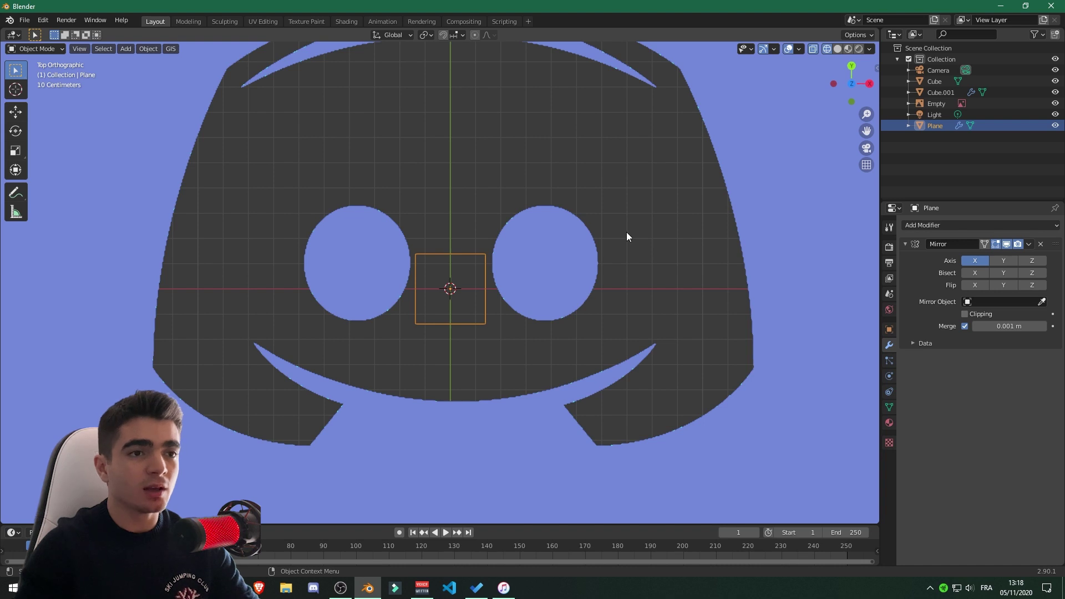
{"action": "scroll", "coordinate": [465, 312], "scroll_direction": "up", "scroll_amount": 2}
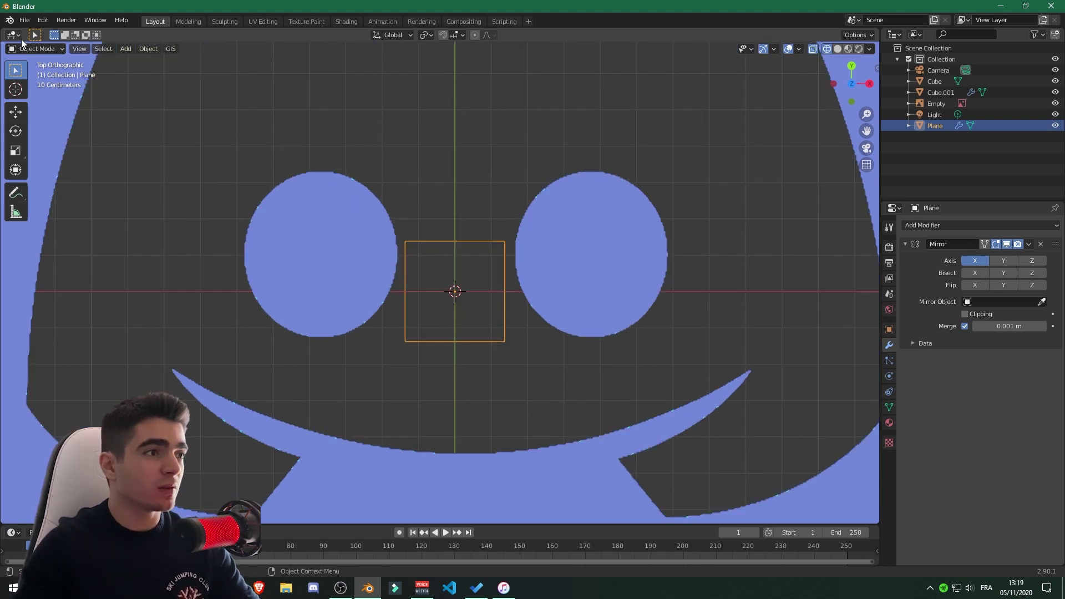
{"action": "left_click", "coordinate": [36, 48]}
{"action": "left_click", "coordinate": [30, 74]}
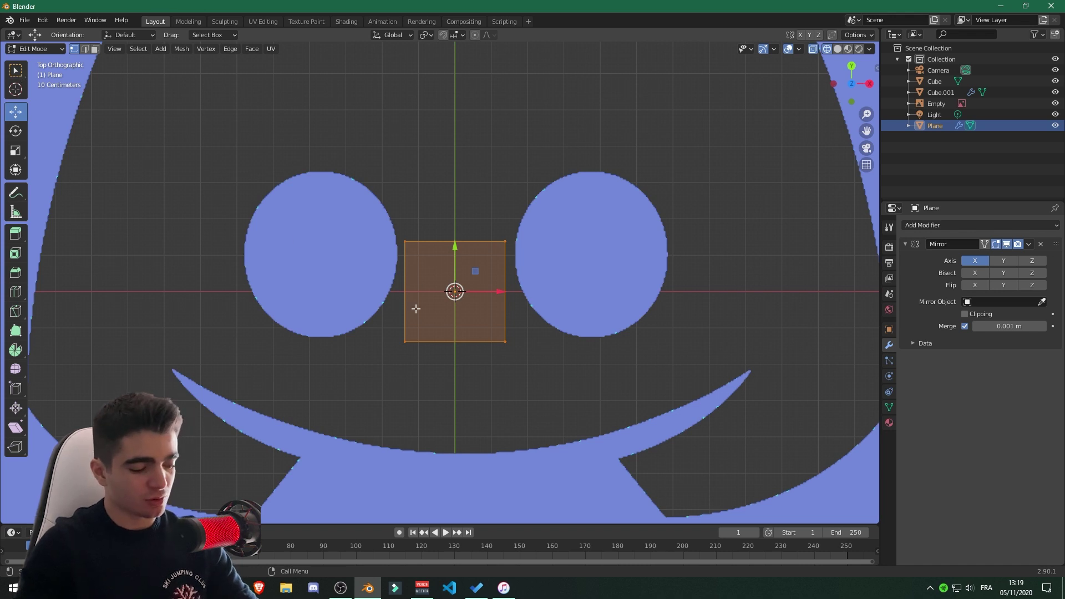
{"action": "key", "text": "g"}
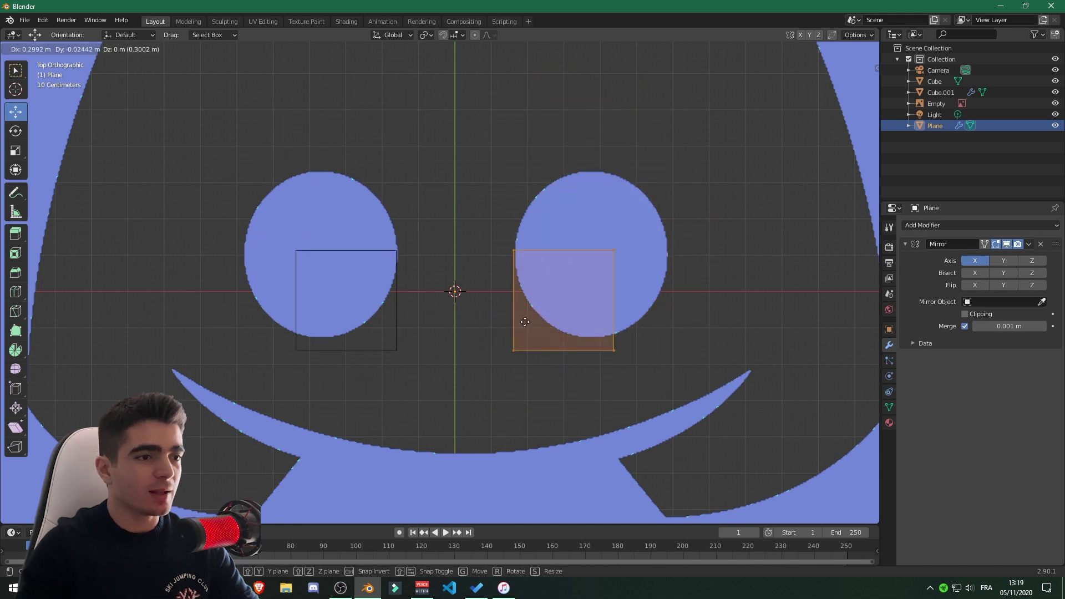
{"action": "left_click", "coordinate": [487, 397]}
{"action": "key", "text": "Tab"}
- Delete the plane's two upper vertices, leaving only its lower edge
{"action": "scroll", "coordinate": [494, 405], "scroll_direction": "up", "scroll_amount": 3}
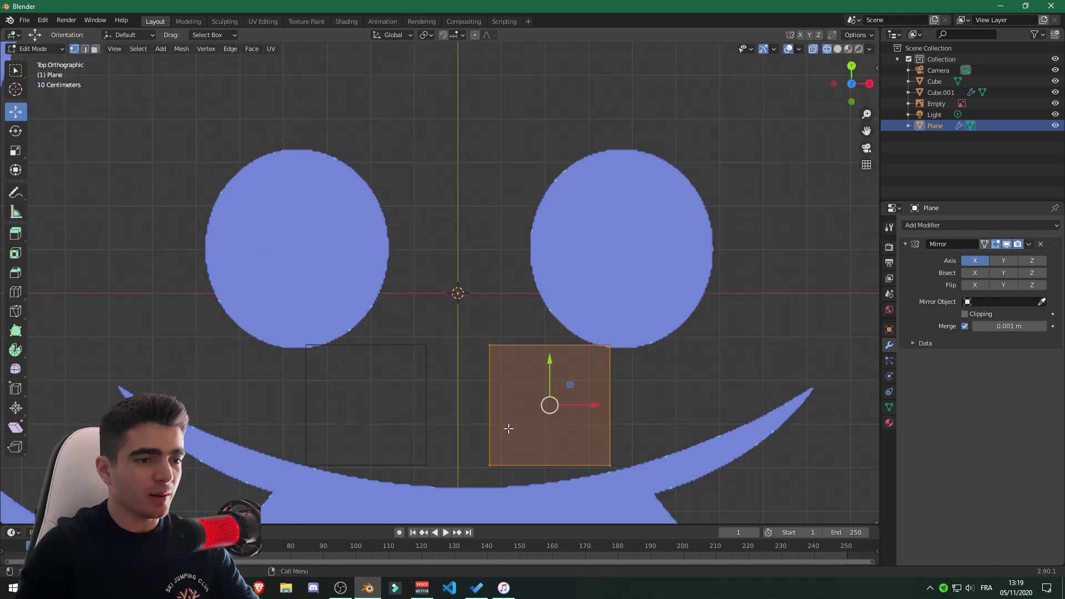
{"action": "left_click", "coordinate": [631, 195]}
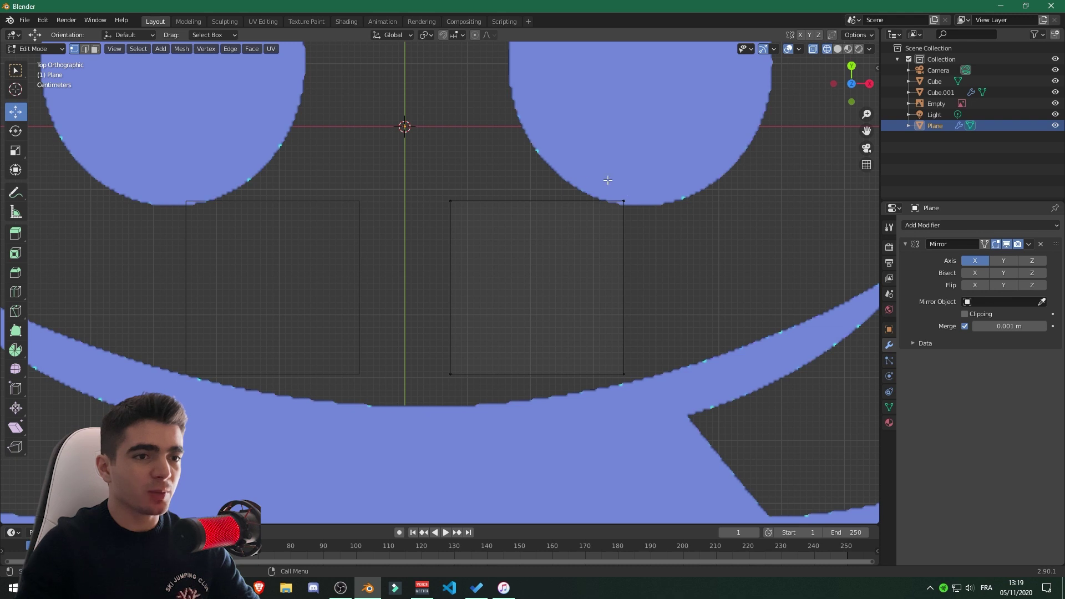
{"action": "left_click", "coordinate": [617, 200]}
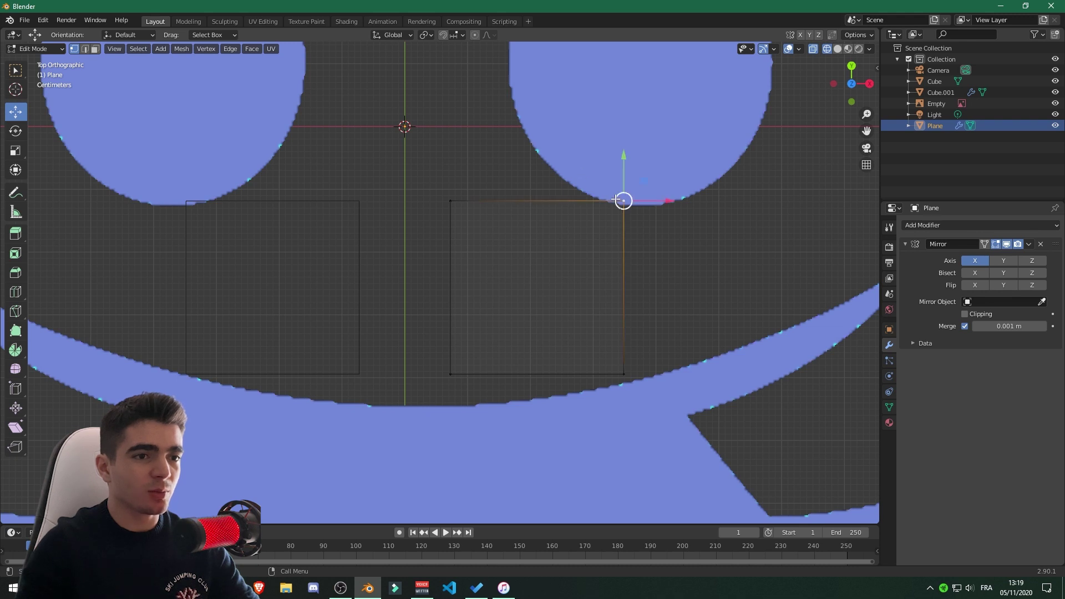
{"action": "left_click", "coordinate": [451, 204], "text": "shift"}
{"action": "key", "text": "x"}
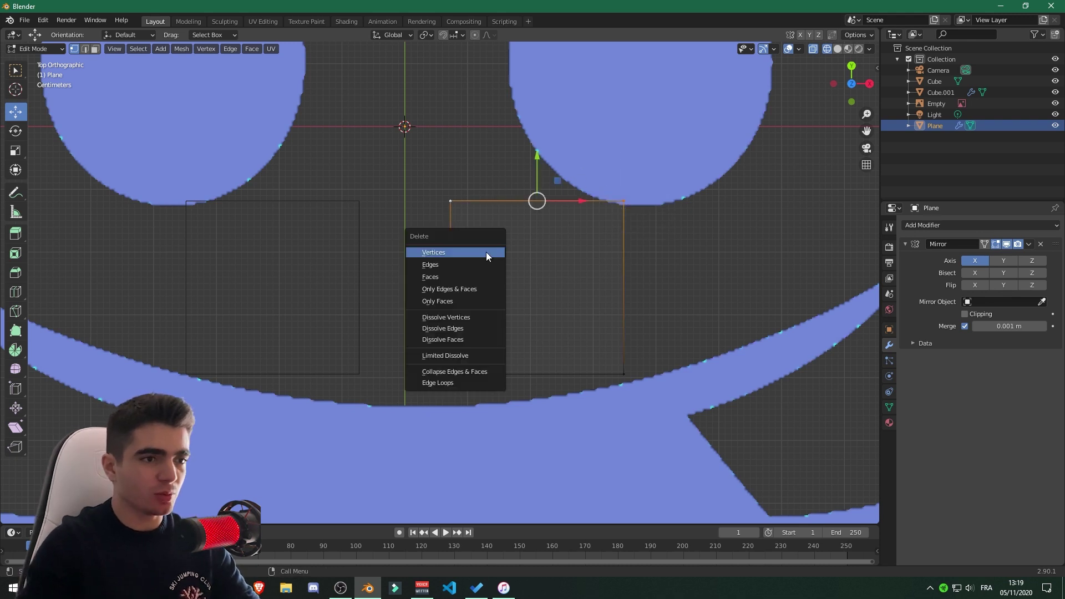
{"action": "left_click", "coordinate": [486, 254]}
- Move the edge's left vertex down onto the upper contour of the mouth, just right of the centre line
{"action": "scroll", "coordinate": [411, 406], "scroll_direction": "up", "scroll_amount": 1}
{"action": "middle_click_drag", "start_coordinate": [464, 409], "coordinate": [437, 360], "text": "shift"}
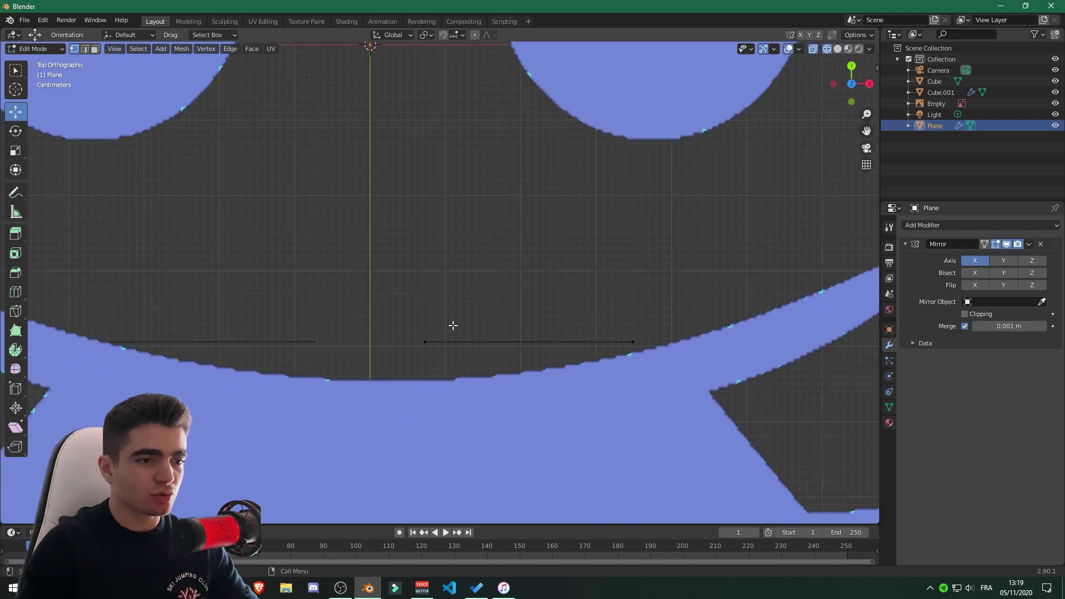
{"action": "left_click", "coordinate": [425, 342]}
{"action": "scroll", "coordinate": [444, 380], "scroll_direction": "up", "scroll_amount": 1}
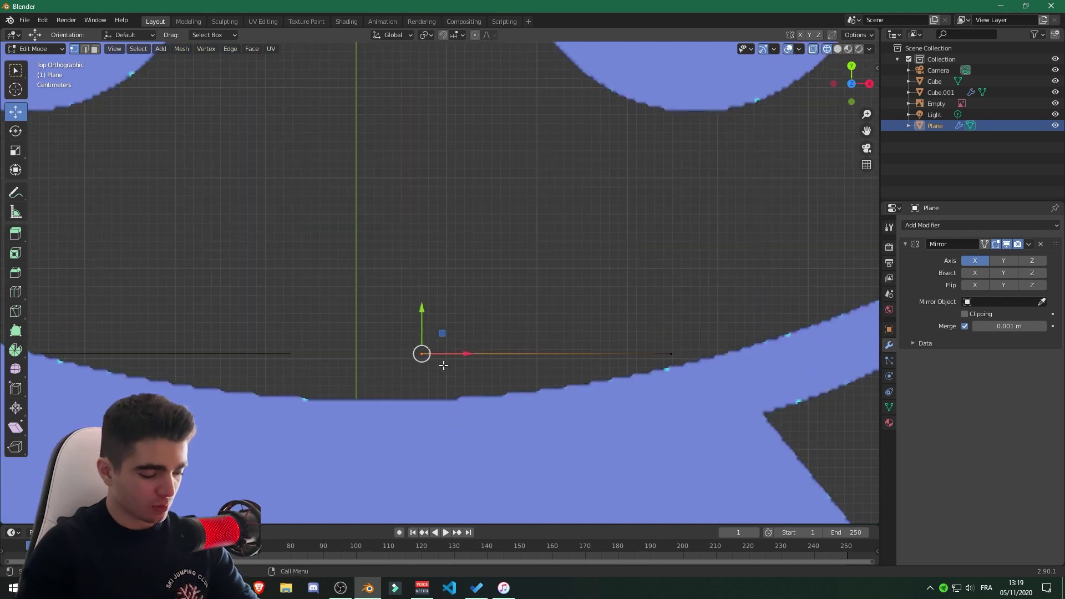
{"action": "key", "text": "g"}
{"action": "left_click", "coordinate": [479, 410]}
- Move the edge's right vertex down onto the mouth's upper contour, a short distance right of the left vertex
{"action": "left_click_drag", "start_coordinate": [664, 327], "coordinate": [688, 363]}
{"action": "key", "text": "g"}
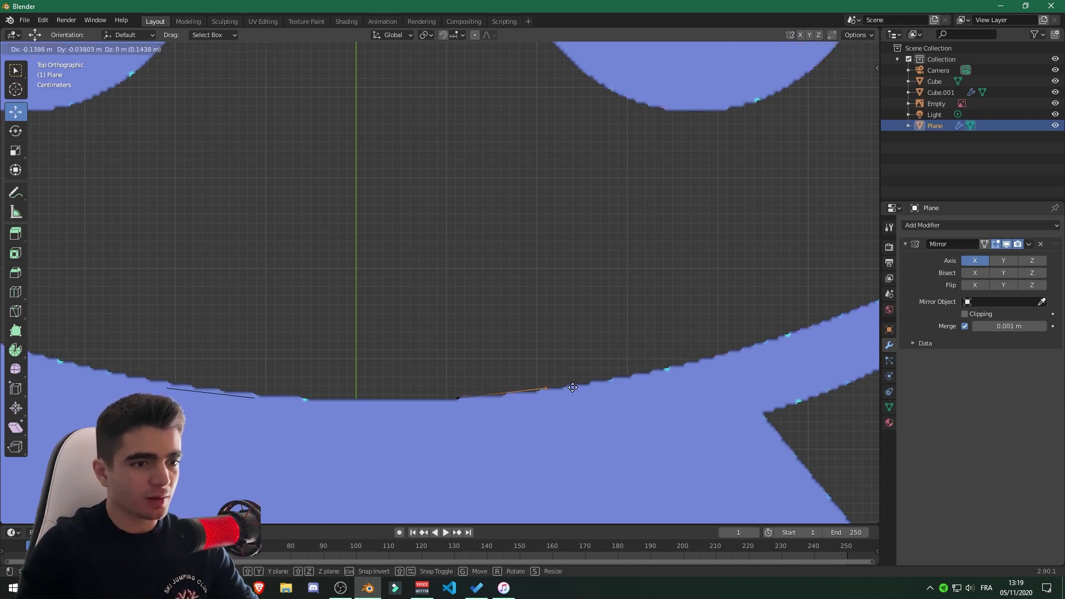
{"action": "left_click", "coordinate": [572, 387]}
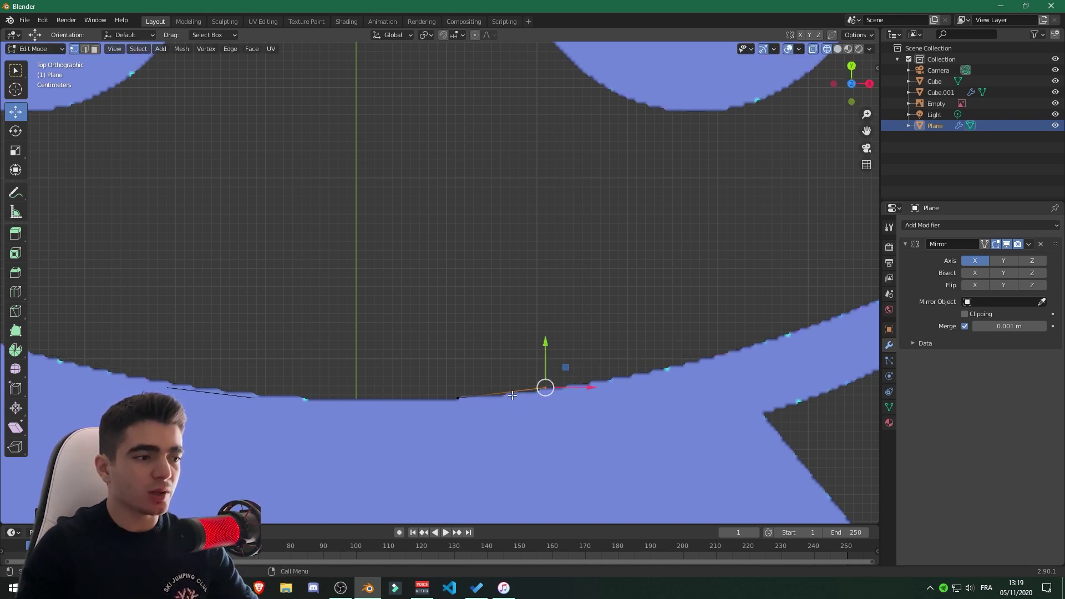
{"action": "key", "text": "g"}
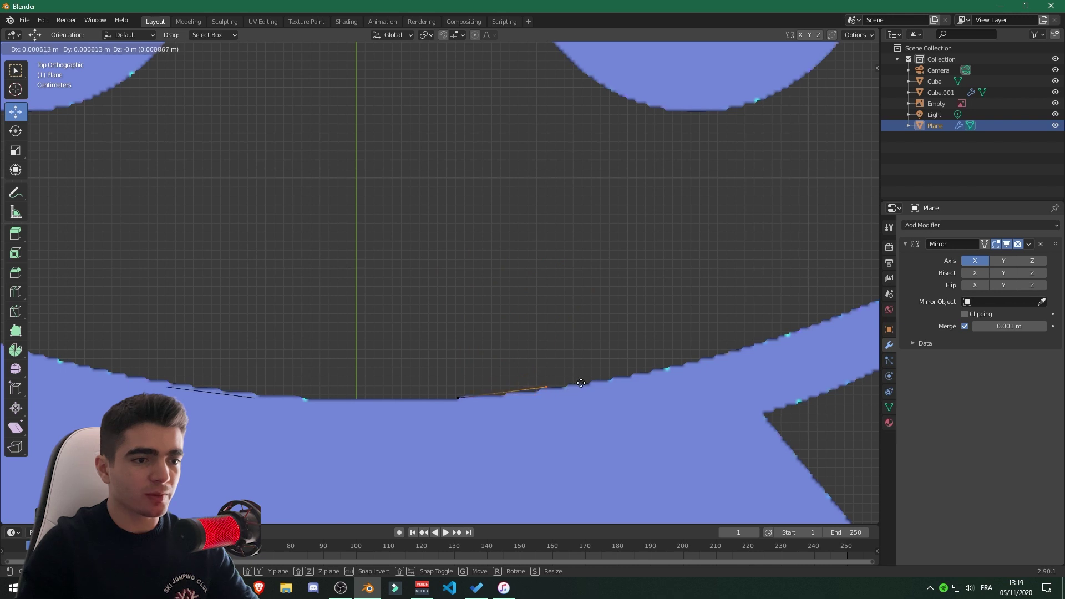
{"action": "left_click", "coordinate": [582, 383]}
- Examine the whole logo outline in the reference image, from the mouth up to the upper bands and eyes
{"action": "scroll", "coordinate": [555, 374], "scroll_direction": "down", "scroll_amount": 3}
{"action": "middle_click_drag", "start_coordinate": [556, 373], "coordinate": [484, 410], "text": "shift"}
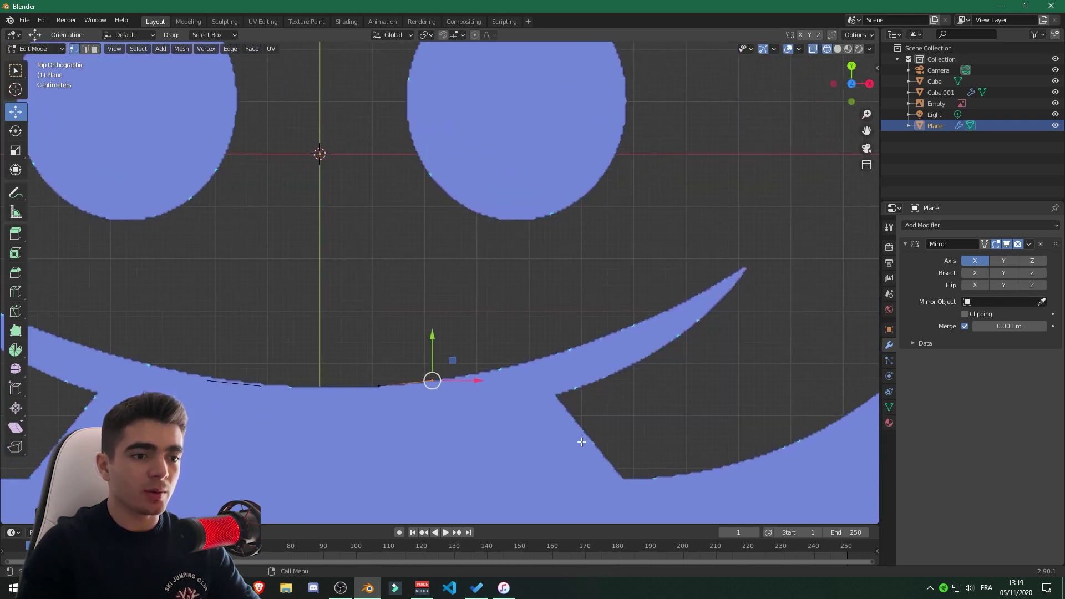
{"action": "scroll", "coordinate": [533, 364], "scroll_direction": "down", "scroll_amount": 4}
{"action": "middle_click_drag", "start_coordinate": [533, 363], "coordinate": [566, 456], "text": "shift"}
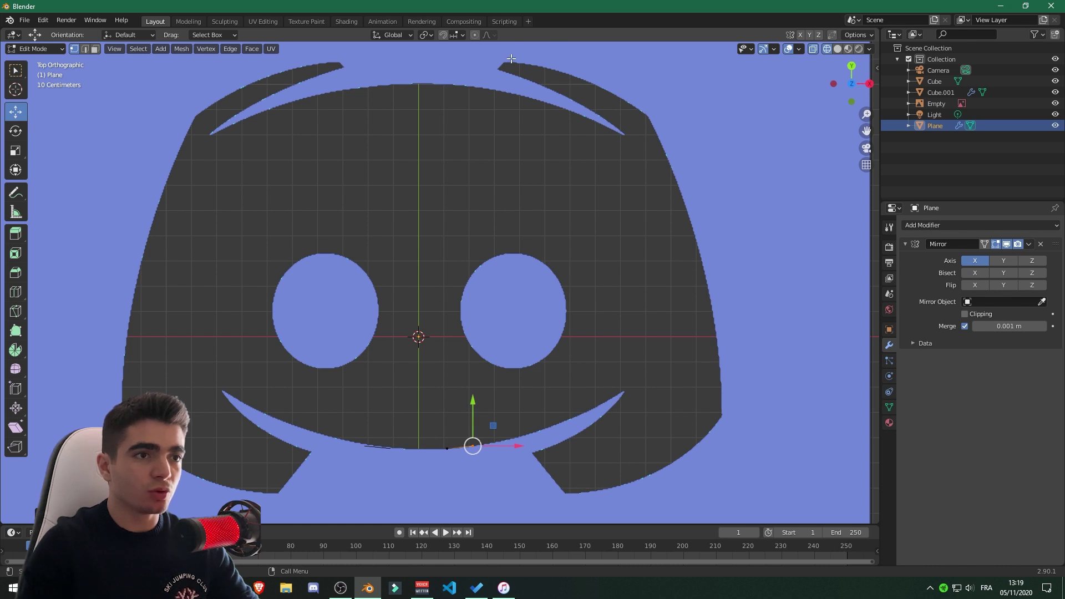
{"action": "scroll", "coordinate": [468, 334], "scroll_direction": "up", "scroll_amount": 4}
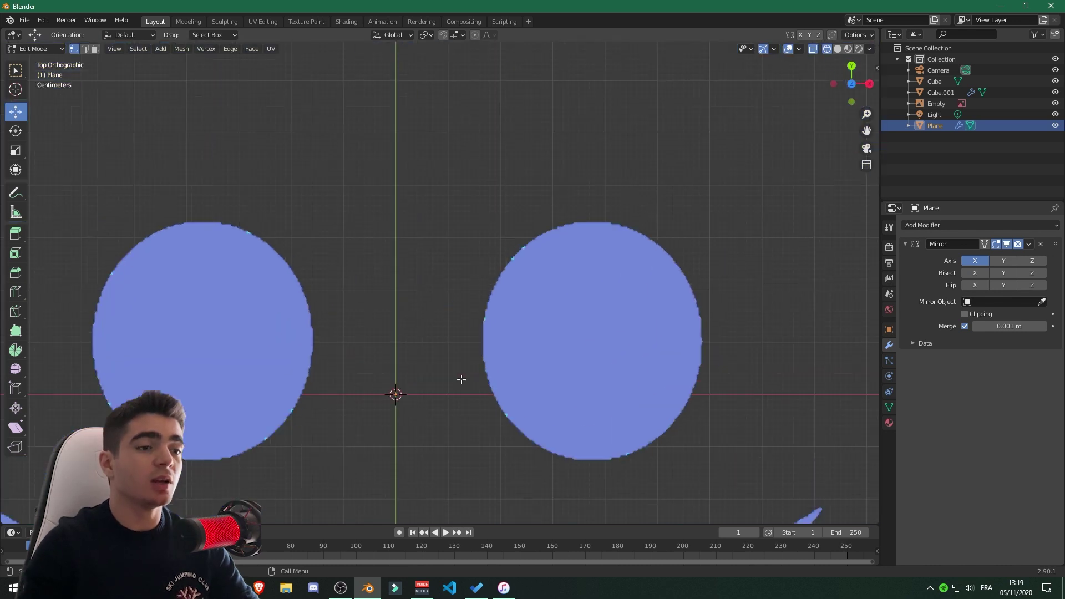
{"action": "middle_click_drag", "start_coordinate": [458, 375], "coordinate": [418, 197], "text": "shift"}
{"action": "scroll", "coordinate": [456, 317], "scroll_direction": "up", "scroll_amount": 1}
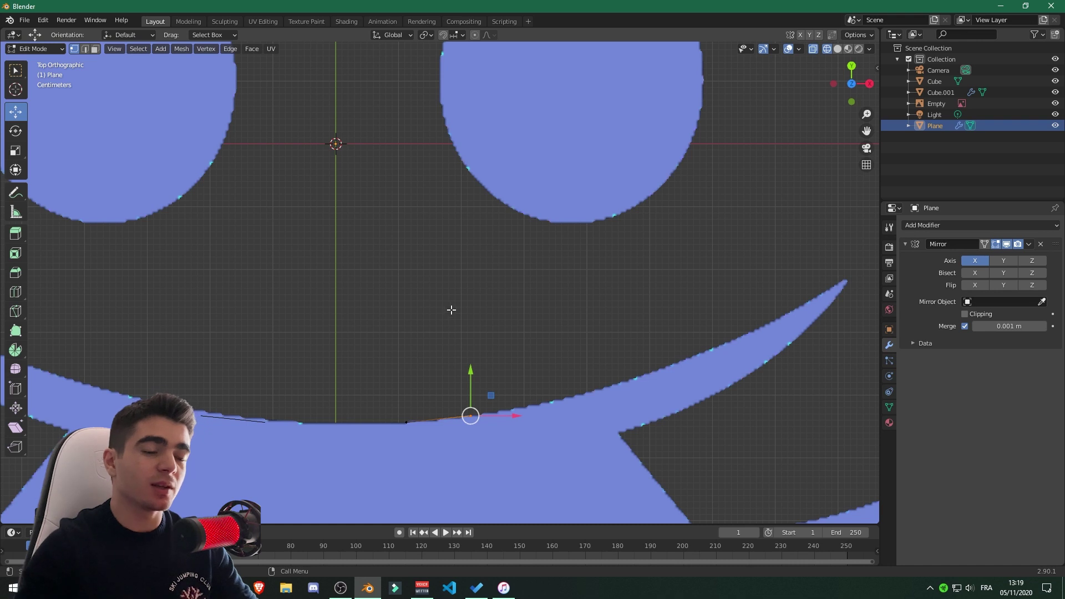
- Extrude the right end vertex repeatedly along the mouth's upper contour, to about three quarters of the way to its right tip
{"action": "scroll", "coordinate": [483, 388], "scroll_direction": "up", "scroll_amount": 2}
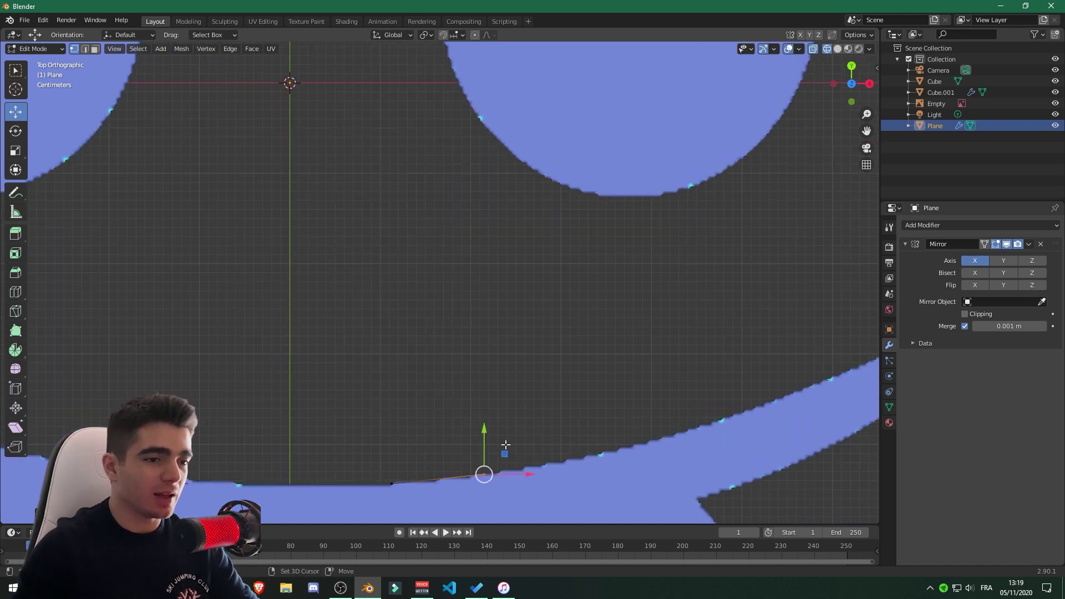
{"action": "middle_click_drag", "start_coordinate": [501, 444], "coordinate": [455, 325], "text": "shift"}
{"action": "middle_click_drag", "start_coordinate": [503, 390], "coordinate": [391, 393], "text": "shift"}
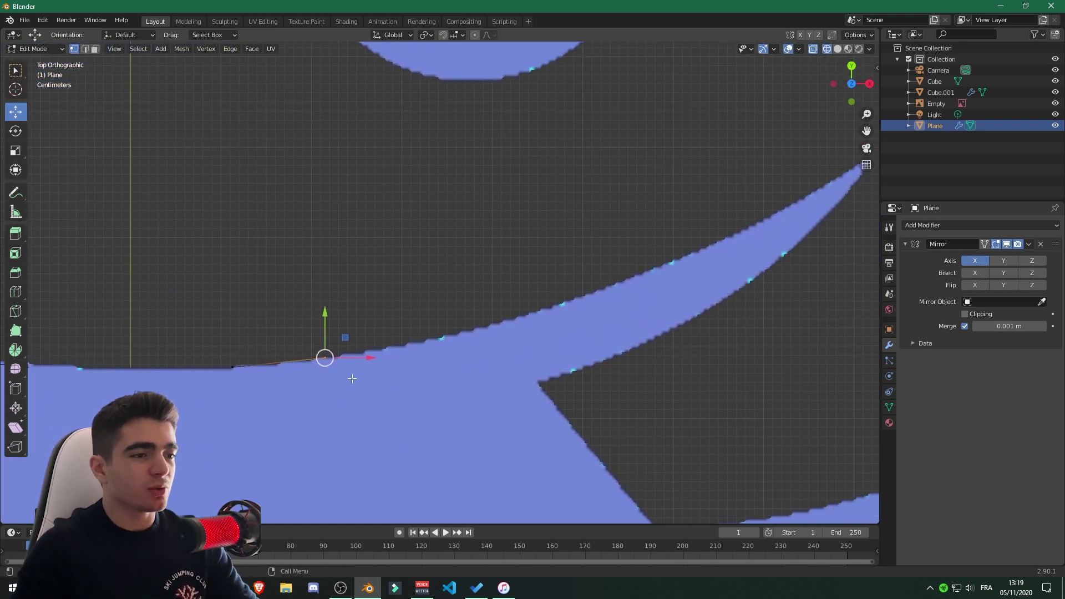
{"action": "key", "text": "e"}
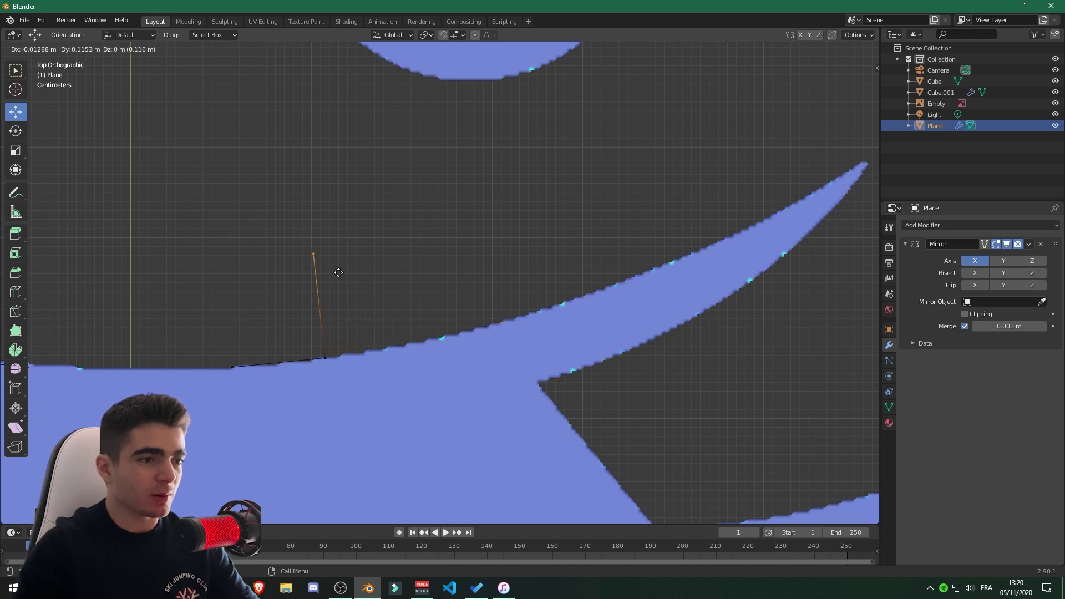
{"action": "left_click", "coordinate": [429, 364]}
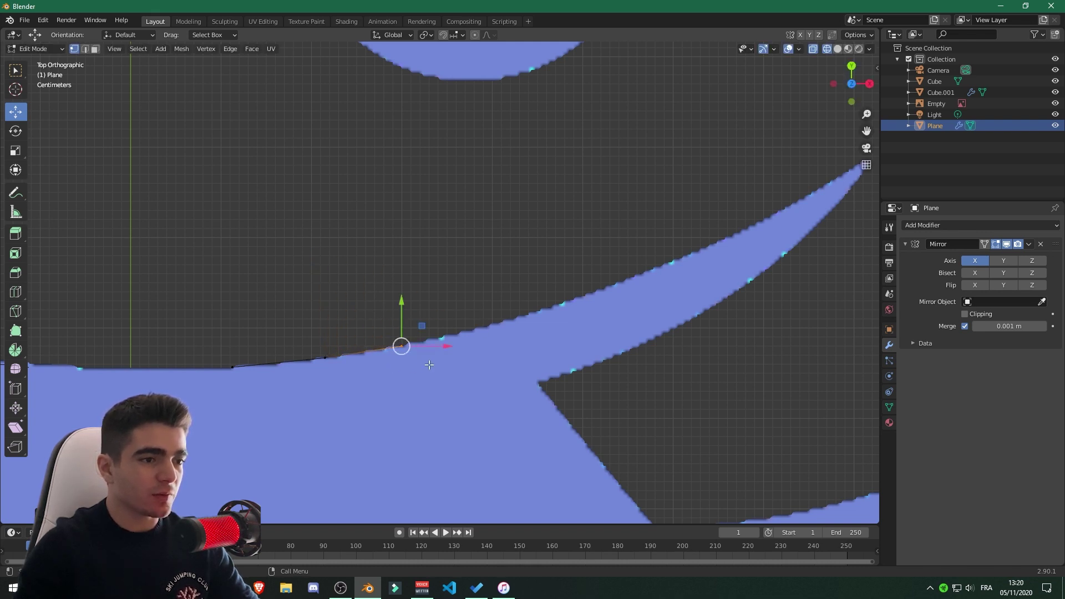
{"action": "key", "text": "e"}
{"action": "left_click", "coordinate": [492, 349]}
{"action": "key", "text": "e"}
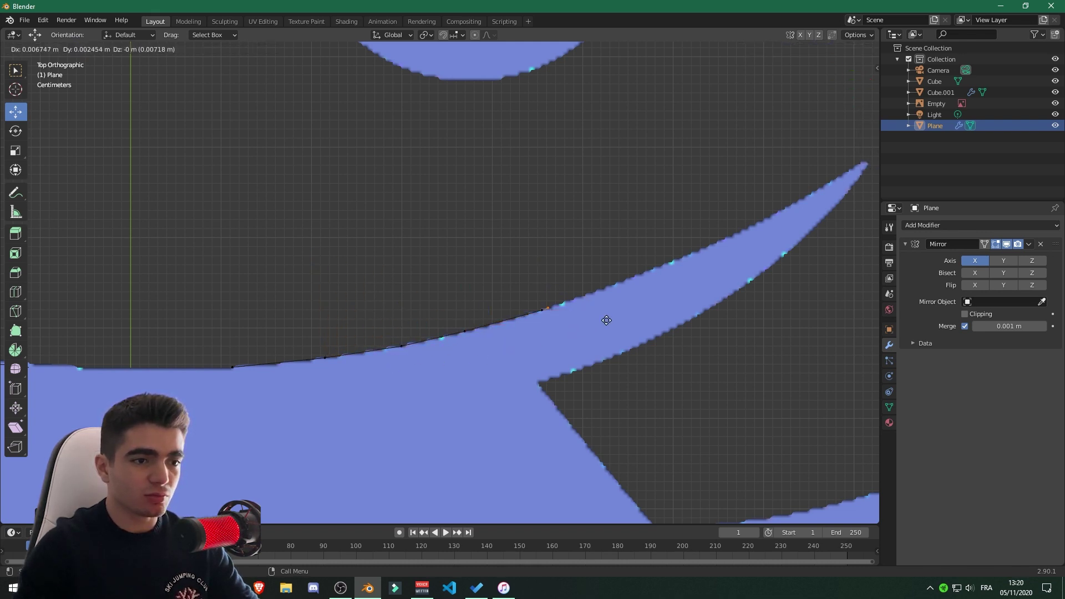
{"action": "left_click", "coordinate": [632, 278]}
{"action": "key", "text": "e"}
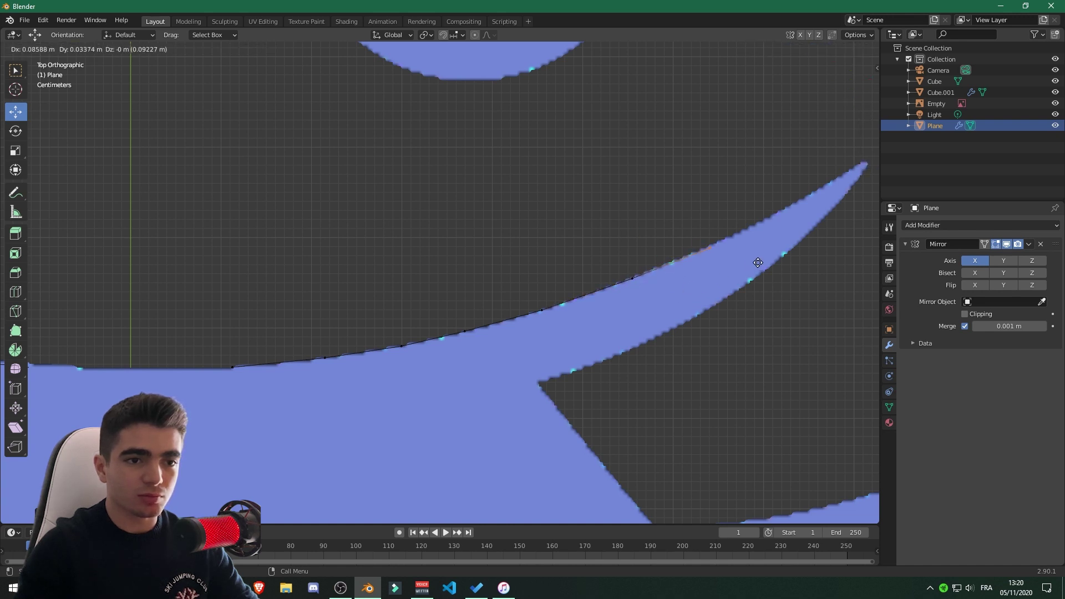
{"action": "left_click", "coordinate": [756, 261]}
- Continue the chain of extruded vertices along the upper contour up to the mouth's pointed right tip
{"action": "middle_click_drag", "start_coordinate": [781, 249], "coordinate": [585, 336], "text": "shift"}
{"action": "key", "text": "e"}
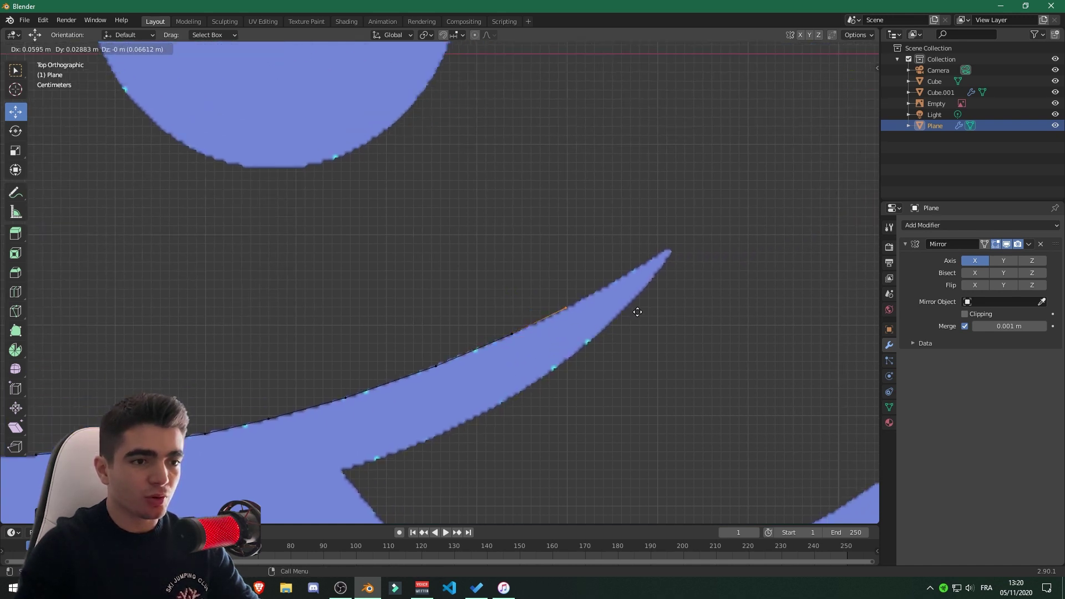
{"action": "left_click", "coordinate": [637, 312]}
{"action": "key", "text": "e"}
{"action": "left_click", "coordinate": [706, 270]}
{"action": "key", "text": "e"}
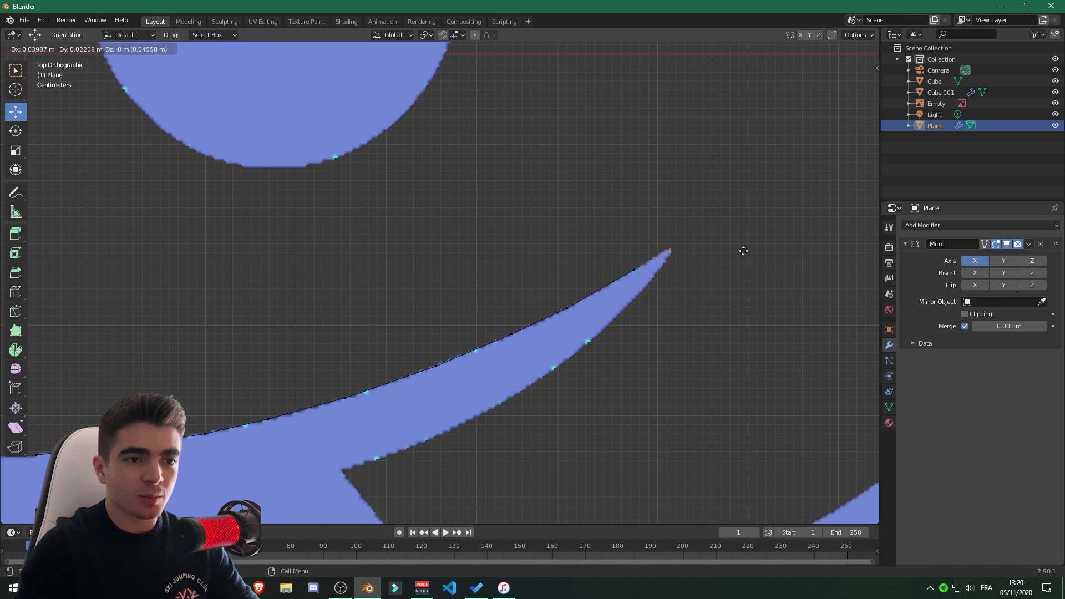
{"action": "left_click", "coordinate": [740, 250]}
- Extrude short edges around the mouth's right tip and down the first part of its lower contour
{"action": "key", "text": "e"}
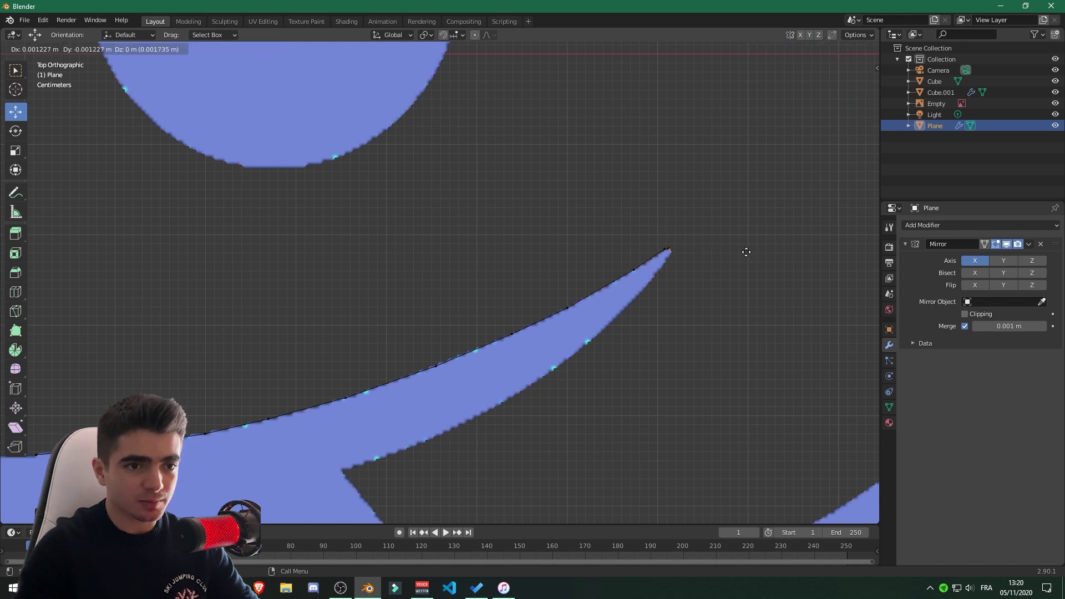
{"action": "left_click", "coordinate": [747, 256]}
{"action": "key", "text": "e"}
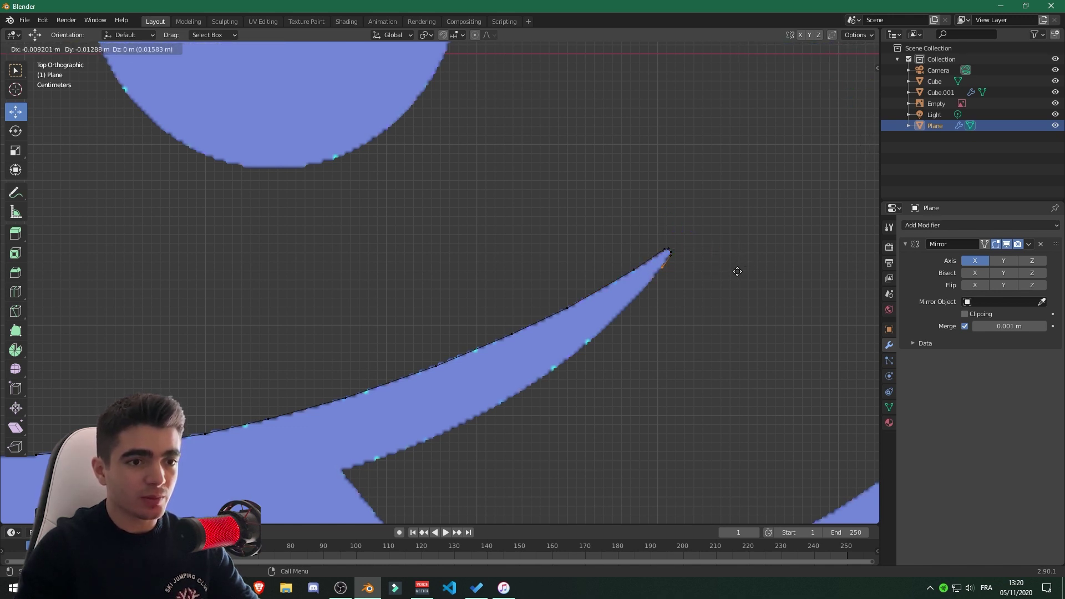
{"action": "left_click", "coordinate": [715, 297]}
{"action": "key", "text": "e"}
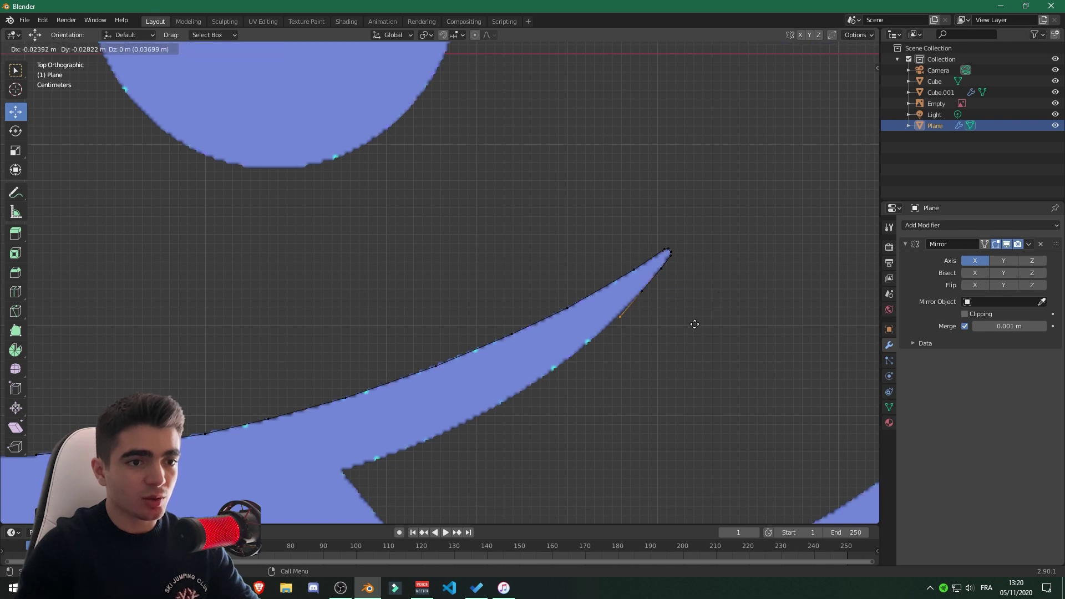
{"action": "left_click", "coordinate": [688, 327]}
{"action": "key", "text": "e"}
{"action": "left_click", "coordinate": [641, 366]}
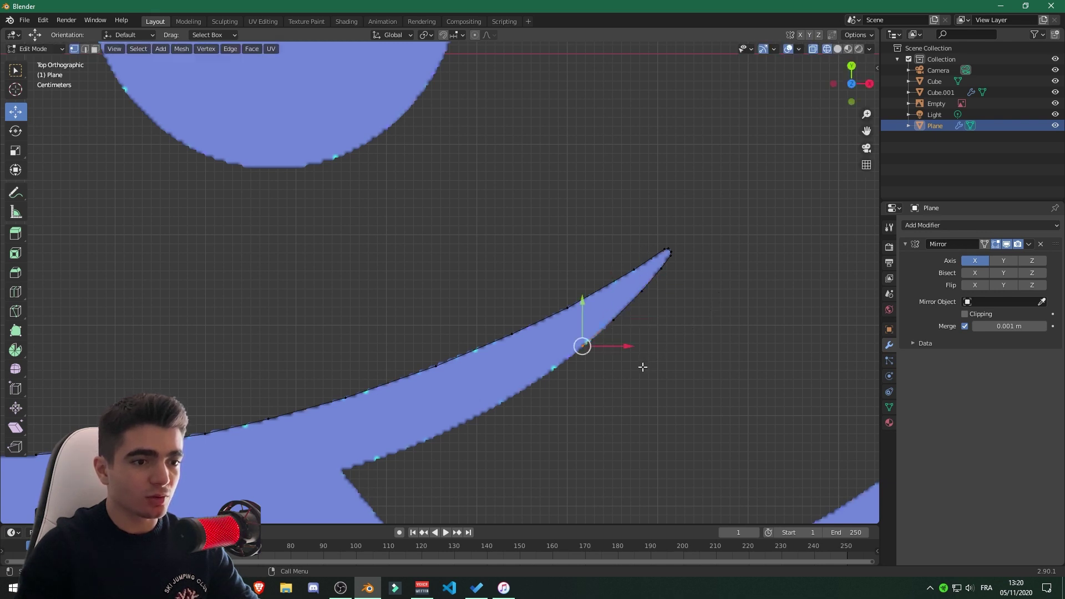
- Extrude vertices along the rest of the mouth's lower contour to its inner corner and down the straight slanted edge to the head's lower corner
{"action": "middle_click_drag", "start_coordinate": [588, 388], "coordinate": [627, 272], "text": "shift"}
{"action": "key", "text": "e"}
{"action": "left_click", "coordinate": [572, 318]}
{"action": "key", "text": "e"}
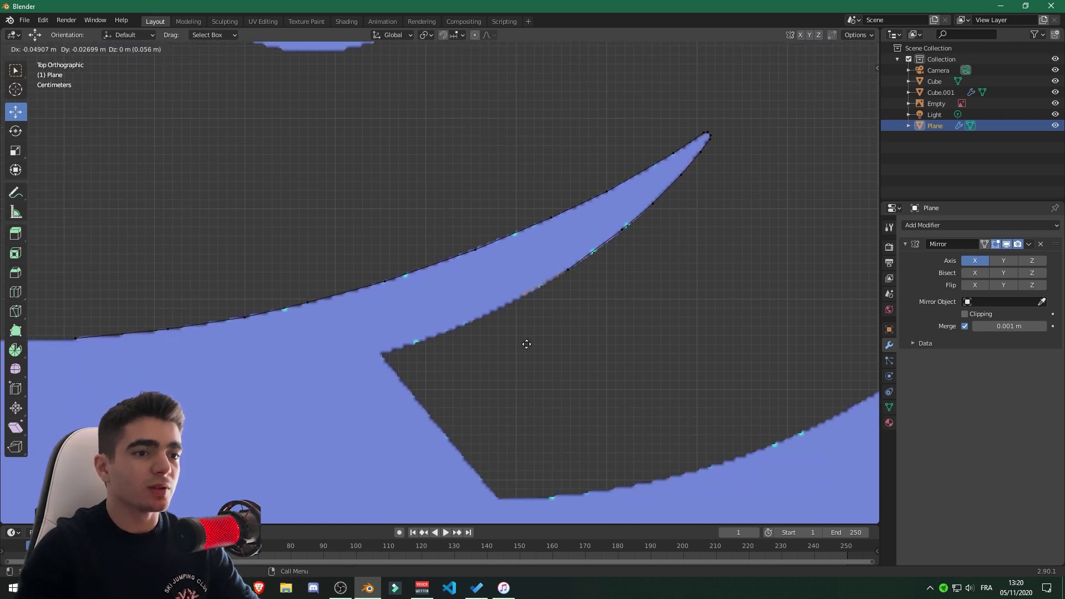
{"action": "left_click", "coordinate": [463, 372]}
{"action": "key", "text": "e"}
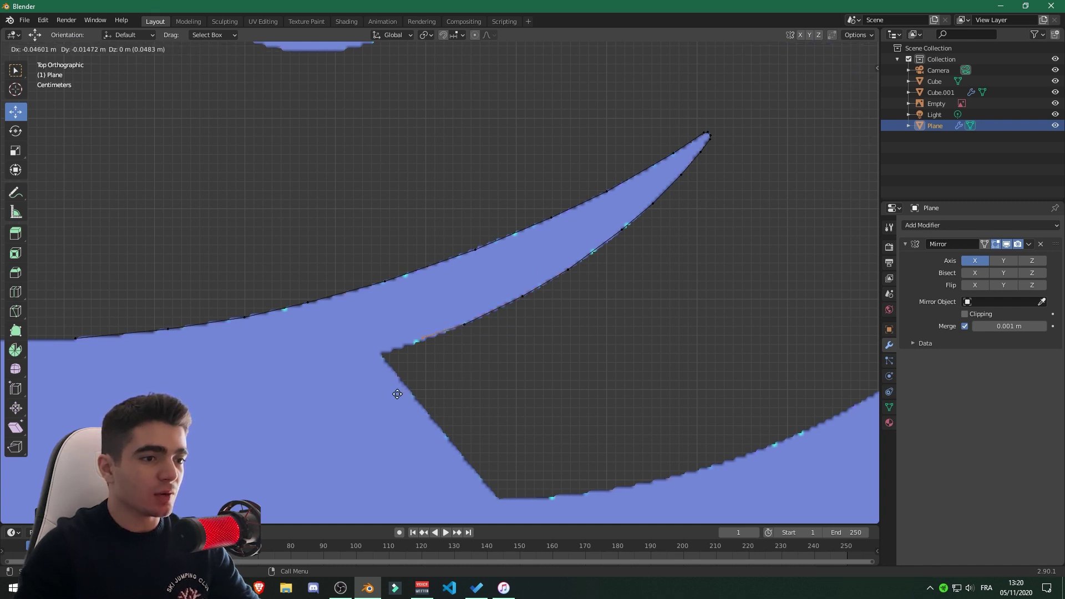
{"action": "left_click", "coordinate": [392, 399]}
{"action": "key", "text": "e"}
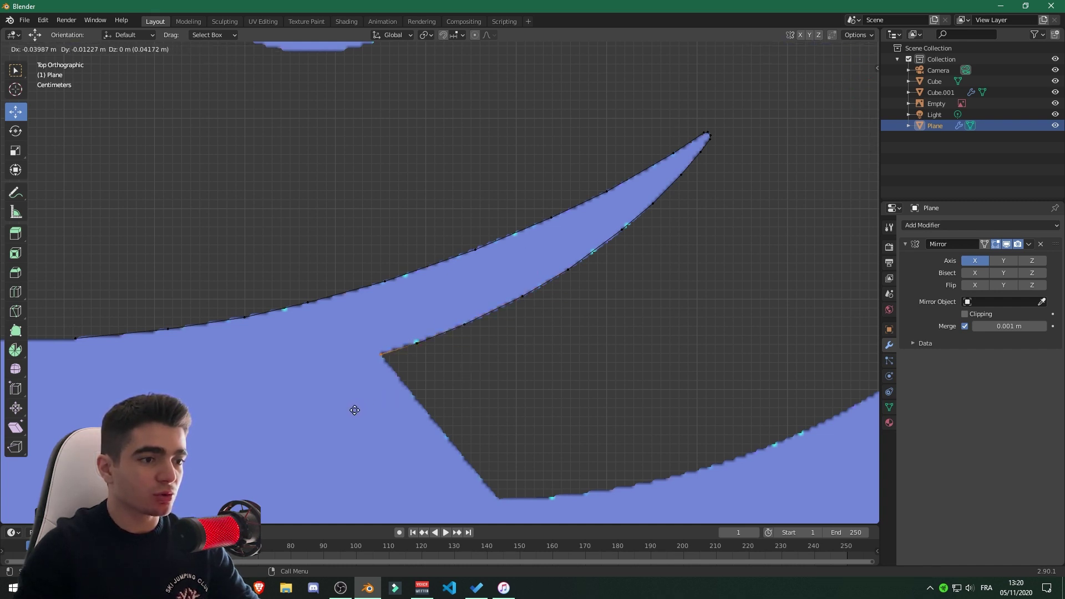
{"action": "left_click", "coordinate": [355, 409]}
{"action": "key", "text": "e"}
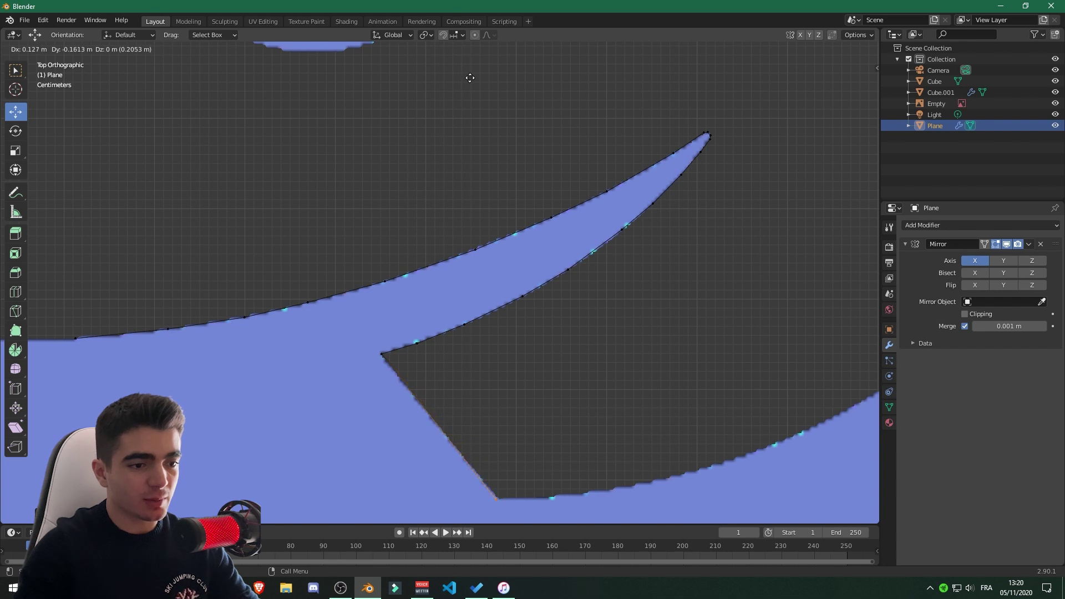
{"action": "left_click", "coordinate": [471, 77]}
- Extrude vertices from the head's lower corner along the curved lower-right outline and up onto the head's right side
{"action": "scroll", "coordinate": [485, 85], "scroll_direction": "down", "scroll_amount": 5}
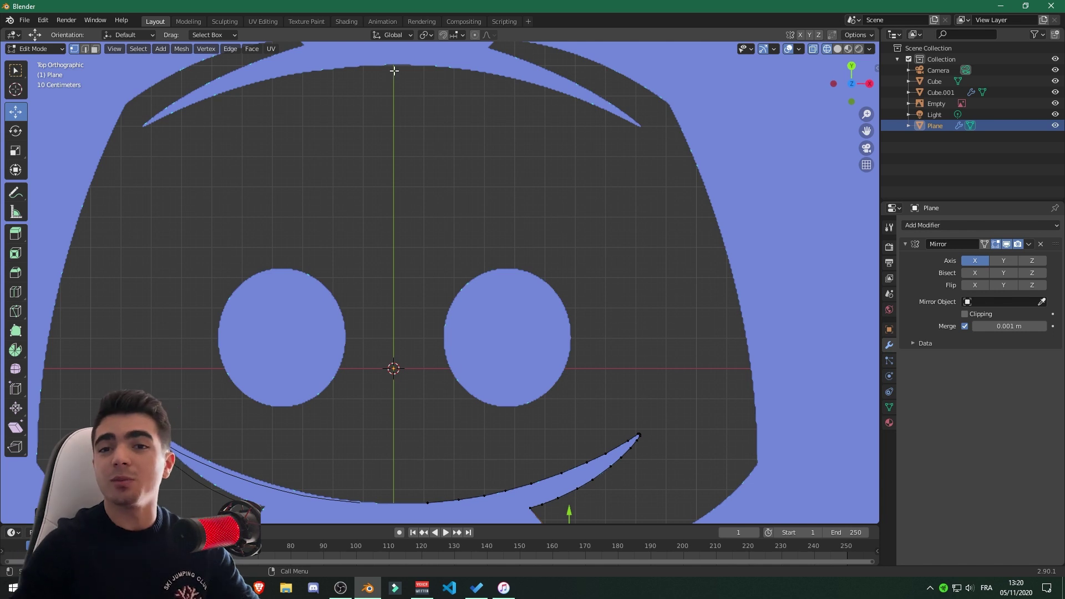
{"action": "middle_click_drag", "start_coordinate": [588, 454], "coordinate": [411, 247], "text": "shift"}
{"action": "scroll", "coordinate": [410, 247], "scroll_direction": "up", "scroll_amount": 5}
{"action": "key", "text": "e"}
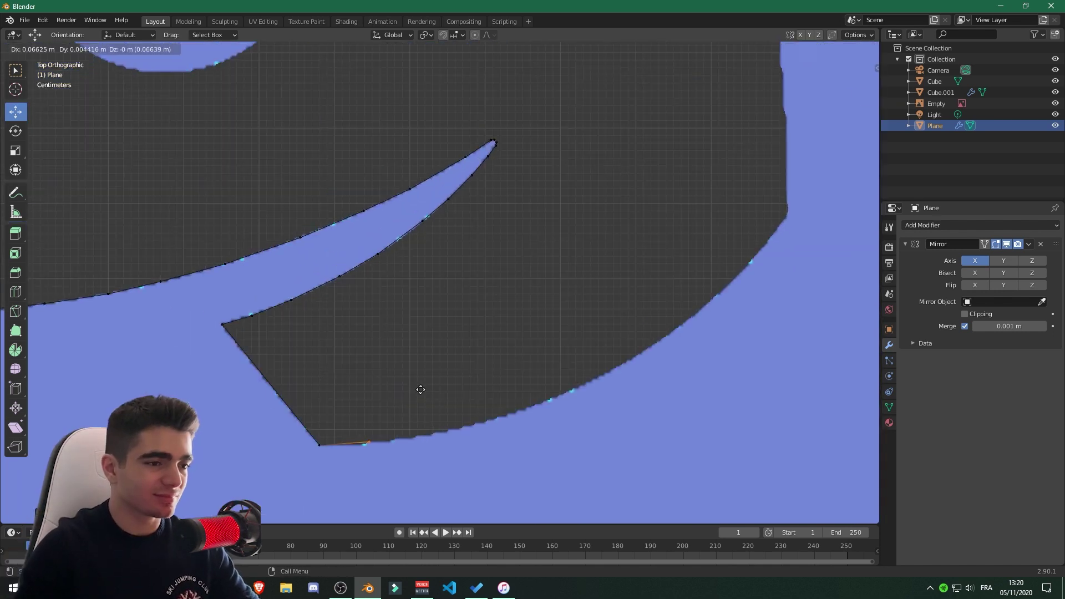
{"action": "left_click", "coordinate": [431, 390]}
{"action": "key", "text": "e"}
{"action": "left_click", "coordinate": [694, 285]}
{"action": "middle_click_drag", "start_coordinate": [734, 172], "coordinate": [587, 295], "text": "shift"}
{"action": "key", "text": "e"}
{"action": "left_click", "coordinate": [611, 264]}
- Extrude vertices up the head's right side, around the upper-right corner and onto the outer contour of the top band
{"action": "middle_click_drag", "start_coordinate": [522, 72], "coordinate": [547, 371], "text": "shift"}
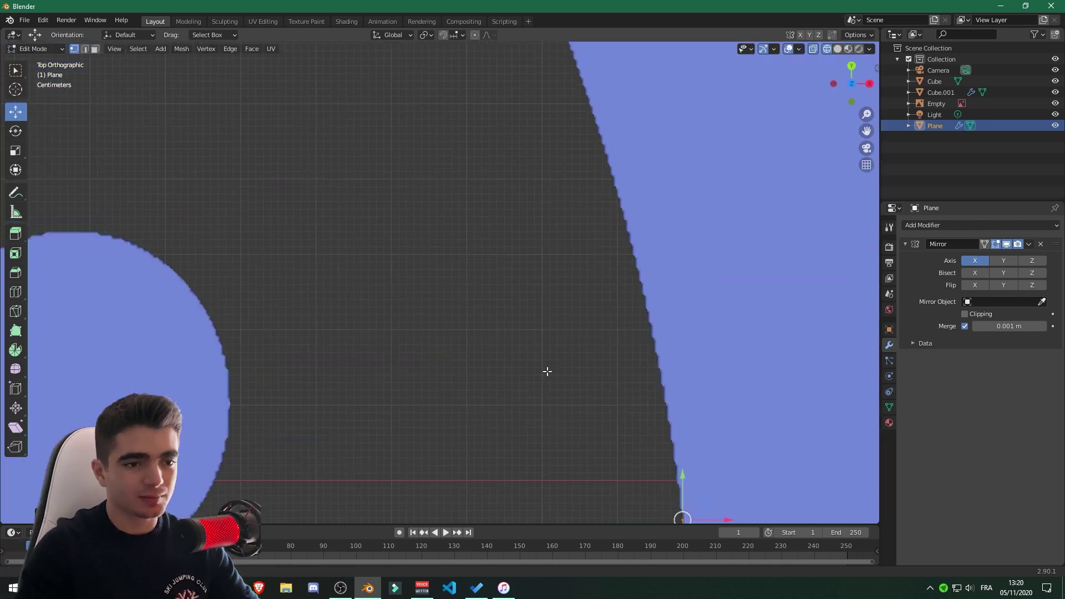
{"action": "scroll", "coordinate": [540, 333], "scroll_direction": "down", "scroll_amount": 3}
{"action": "key", "text": "e"}
{"action": "left_click", "coordinate": [531, 282]}
{"action": "middle_click_drag", "start_coordinate": [461, 53], "coordinate": [572, 222], "text": "shift"}
{"action": "key", "text": "e"}
{"action": "left_click", "coordinate": [516, 205]}
{"action": "left_click", "coordinate": [537, 282]}
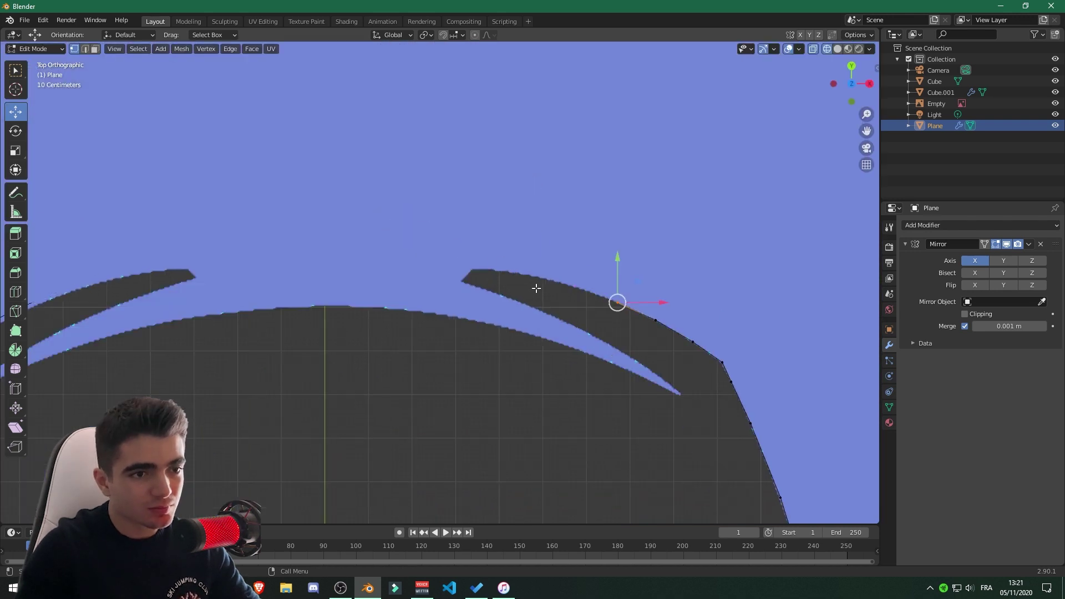
- Trace the top band's outer contour, its blunt inner end and its lower contour towards the gap's pointed end by extruding vertices
{"action": "key", "text": "e"}
{"action": "left_click", "coordinate": [425, 251]}
{"action": "scroll", "coordinate": [455, 278], "scroll_direction": "up", "scroll_amount": 4}
{"action": "key", "text": "e"}
{"action": "left_click", "coordinate": [494, 307]}
{"action": "middle_click_drag", "start_coordinate": [494, 307], "coordinate": [312, 221], "text": "shift"}
{"action": "left_click_drag", "start_coordinate": [340, 164], "coordinate": [341, 163]}
{"action": "key", "text": "e"}
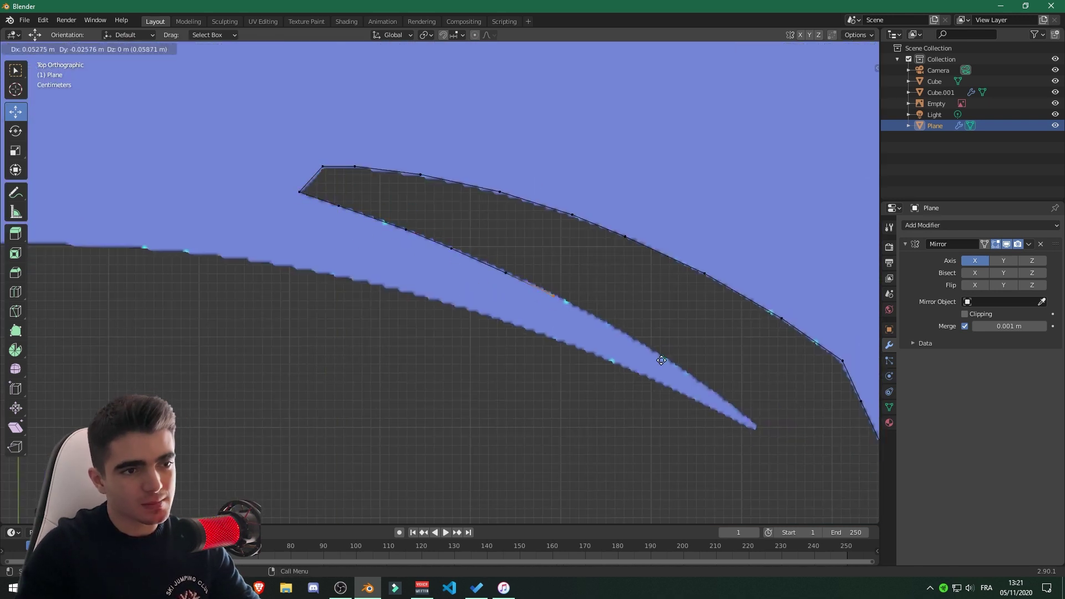
{"action": "left_click", "coordinate": [734, 408]}
- Extrude vertices from the gap's pointed end along the forehead's upper contour, ending just right of the centre line
{"action": "middle_click_drag", "start_coordinate": [734, 408], "coordinate": [680, 332], "text": "shift"}
{"action": "key", "text": "e"}
{"action": "left_click", "coordinate": [480, 270]}
{"action": "middle_click_drag", "start_coordinate": [444, 271], "coordinate": [627, 343], "text": "shift"}
{"action": "key", "text": "e"}
{"action": "left_click", "coordinate": [547, 327]}
{"action": "key", "text": "e"}
{"action": "left_click", "coordinate": [492, 311]}
{"action": "middle_click_drag", "start_coordinate": [419, 292], "coordinate": [580, 333], "text": "shift"}
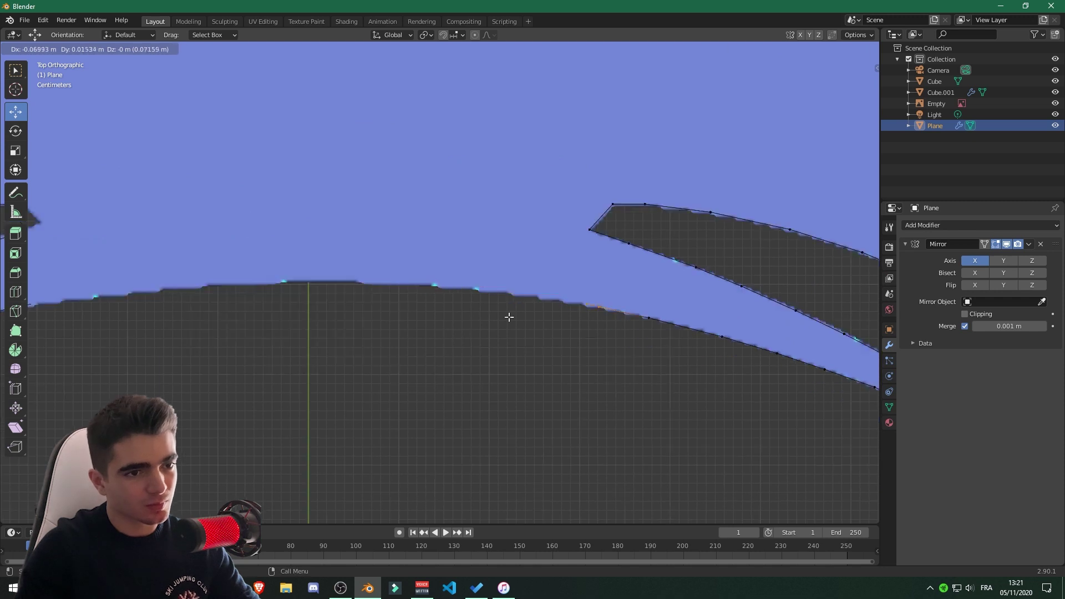
{"action": "left_click", "coordinate": [516, 318]}
{"action": "middle_click_drag", "start_coordinate": [461, 310], "coordinate": [606, 343], "text": "shift"}
{"action": "key", "text": "e"}
{"action": "left_click", "coordinate": [431, 331]}
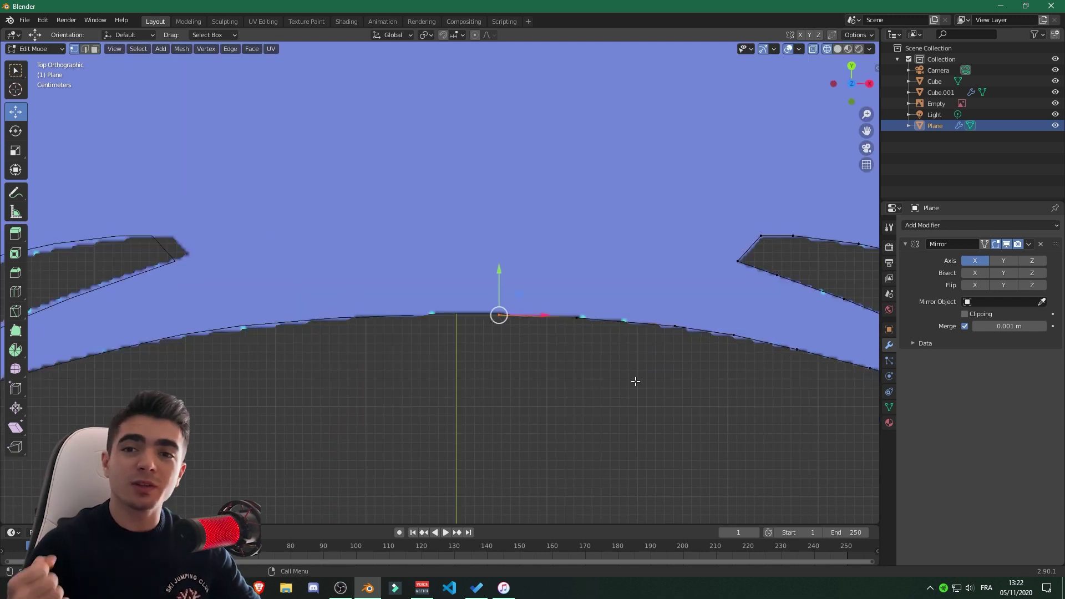
- Return to Object Mode and apply the Mirror modifier on the traced face outline
{"action": "scroll", "coordinate": [473, 328], "scroll_direction": "down", "scroll_amount": 6}
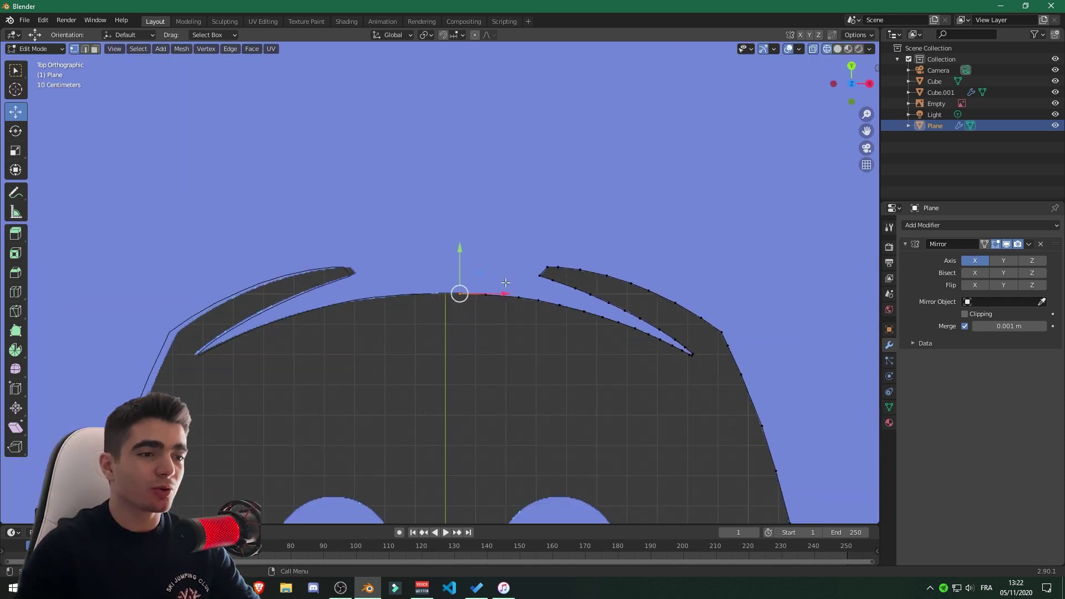
{"action": "scroll", "coordinate": [523, 446], "scroll_direction": "up", "scroll_amount": 5}
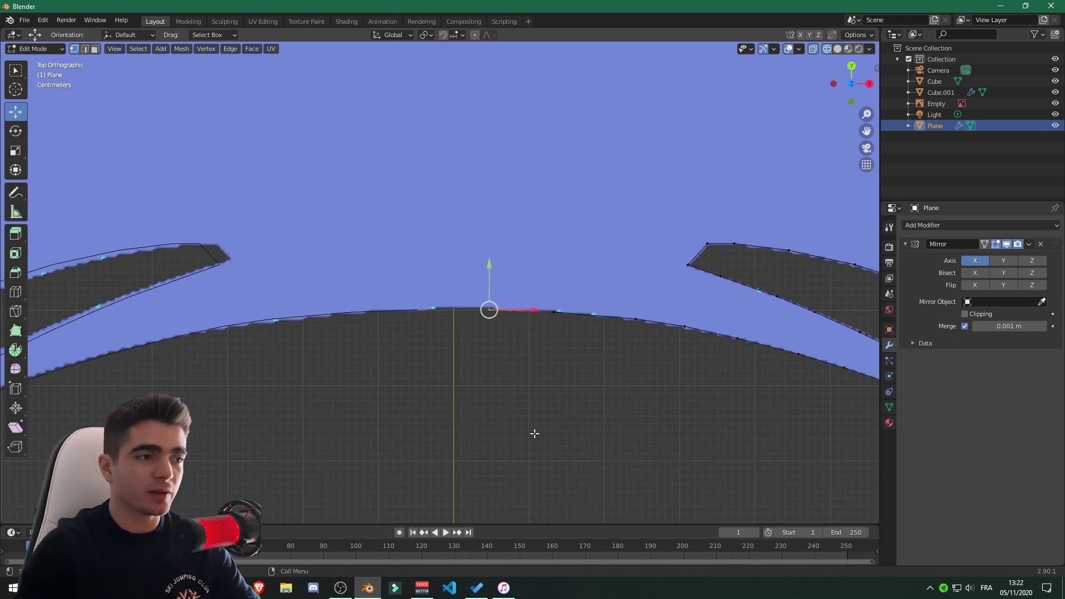
{"action": "left_click", "coordinate": [37, 47]}
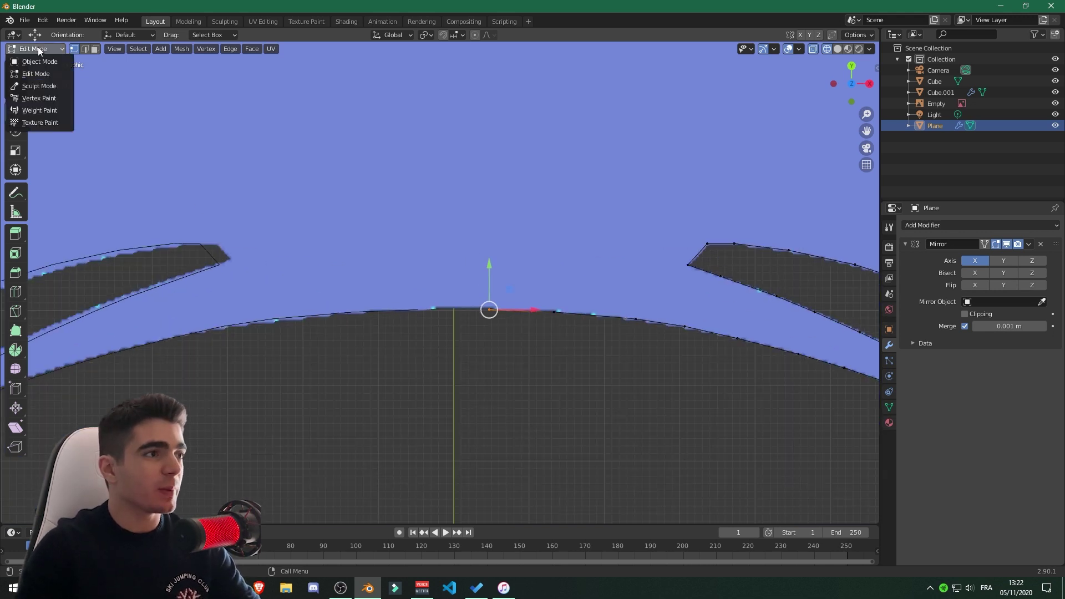
{"action": "left_click", "coordinate": [25, 63]}
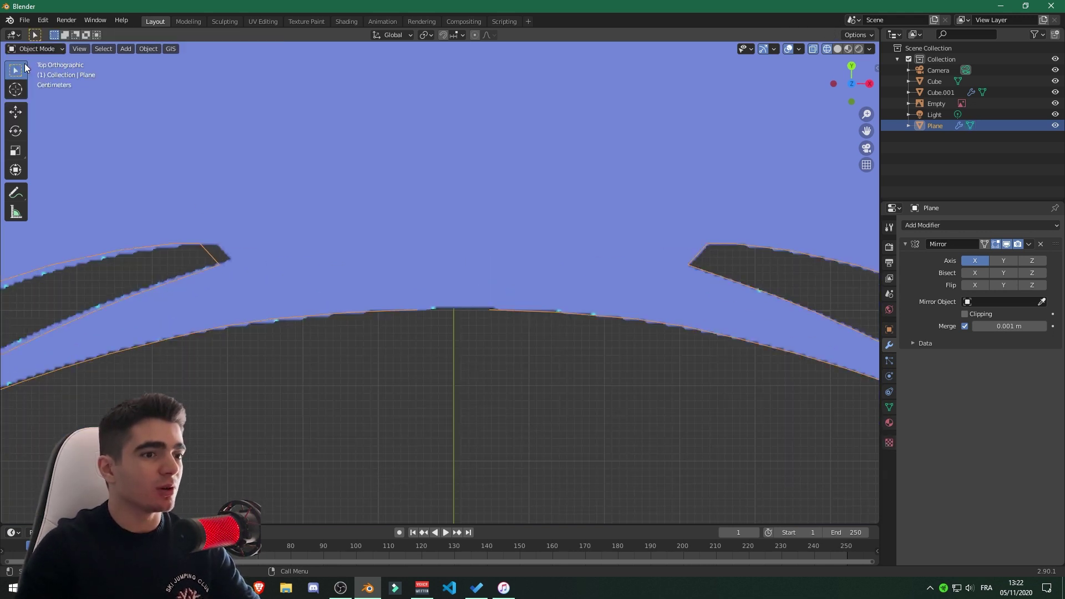
{"action": "left_click", "coordinate": [1029, 244]}
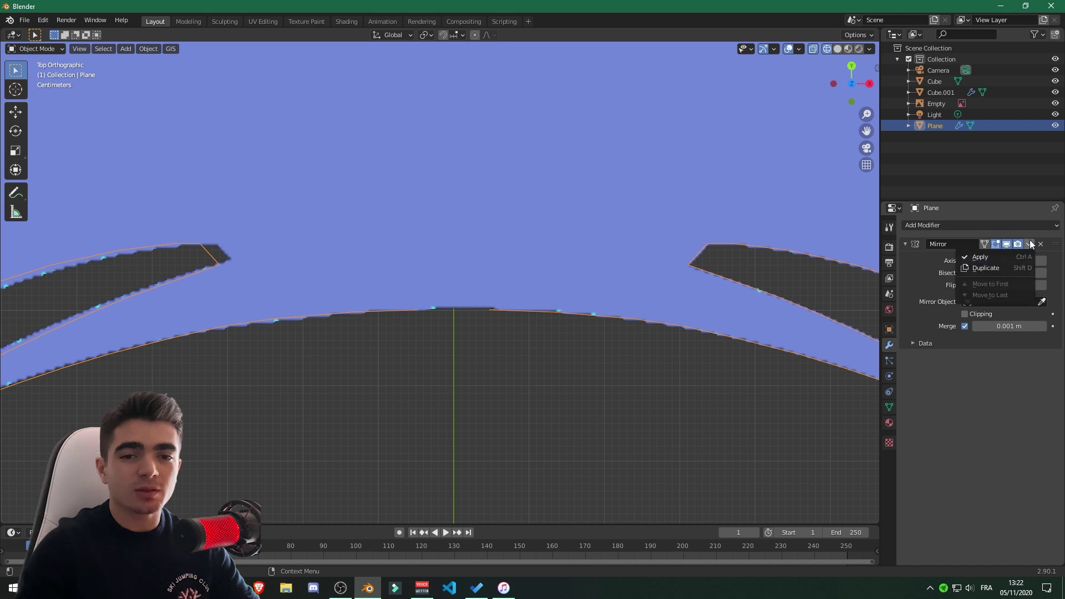
{"action": "left_click", "coordinate": [980, 257]}
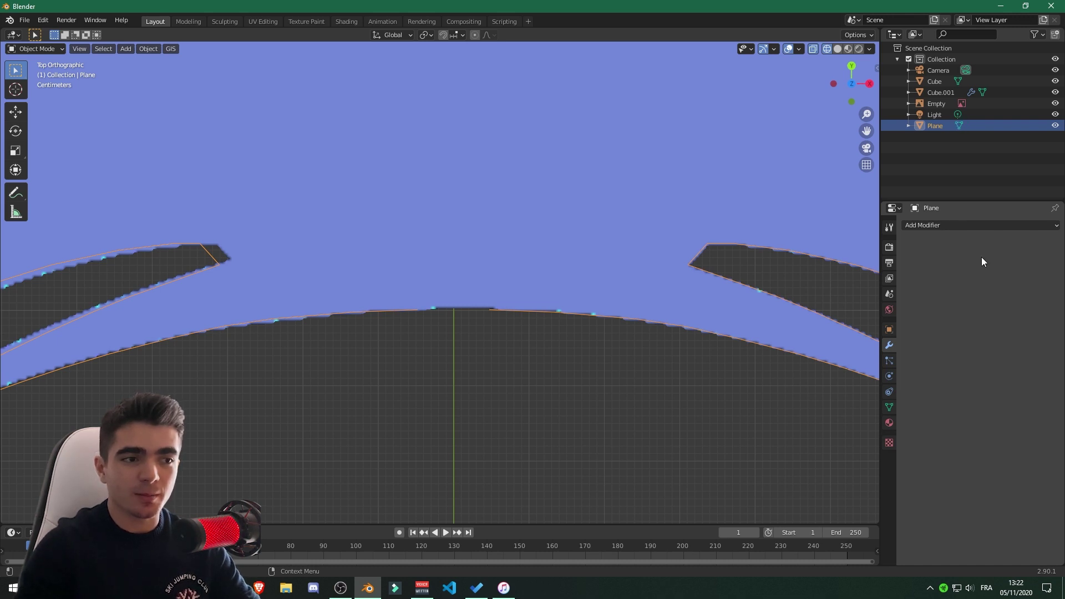
- In Edit Mode, join the two open forehead vertices on either side of the centre line with an edge
{"action": "left_click", "coordinate": [61, 49]}
{"action": "left_click", "coordinate": [42, 75]}
{"action": "scroll", "coordinate": [342, 243], "scroll_direction": "up", "scroll_amount": 5}
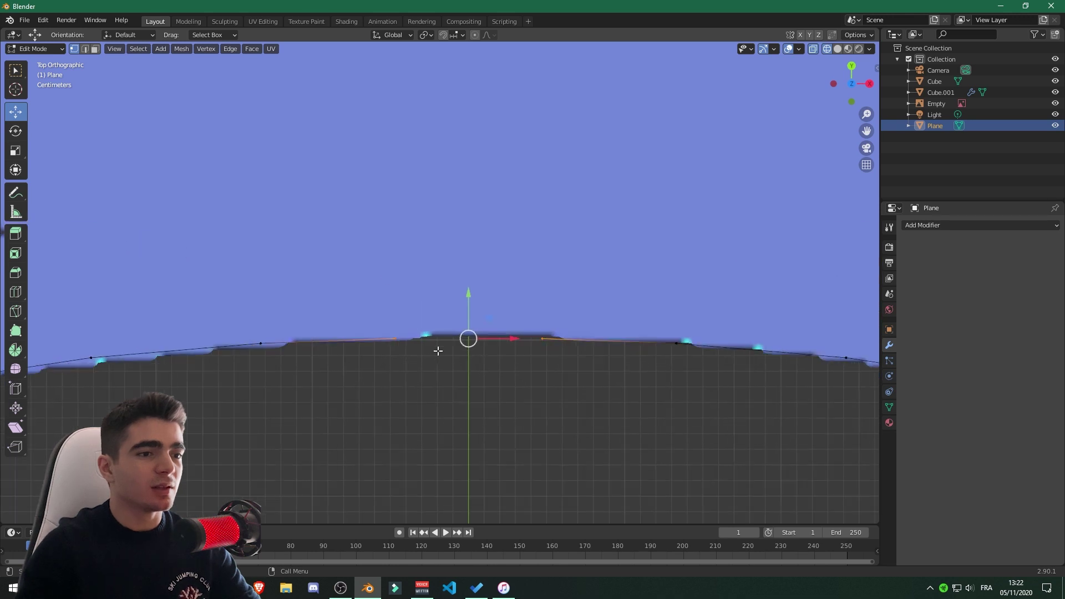
{"action": "left_click", "coordinate": [394, 337]}
{"action": "left_click", "coordinate": [544, 339], "text": "shift"}
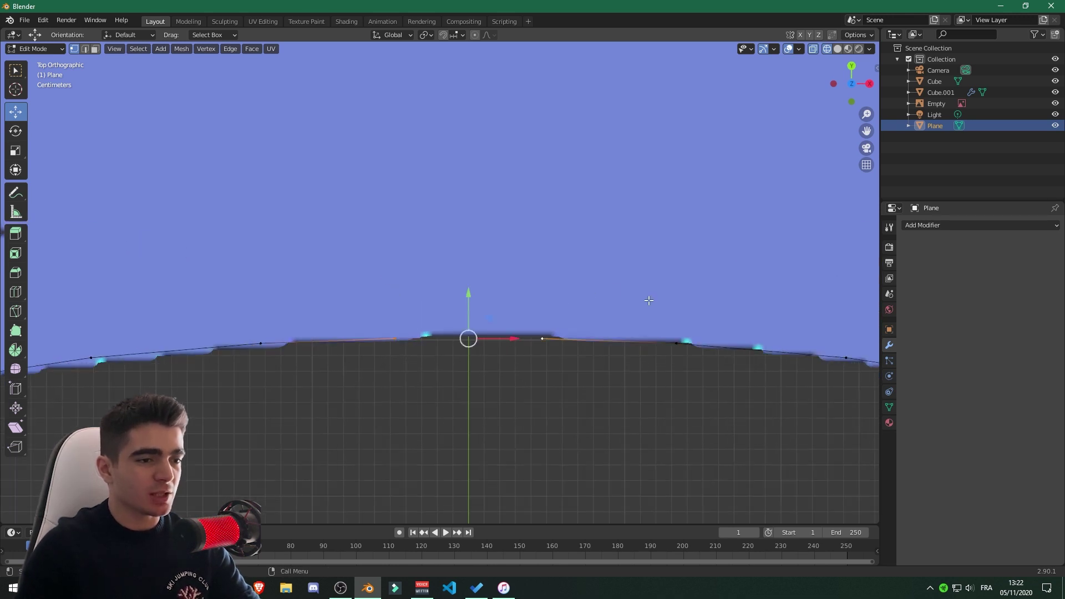
- Join the two open vertices of the lower face contour across the centre line with an edge
{"action": "scroll", "coordinate": [561, 399], "scroll_direction": "down", "scroll_amount": 6}
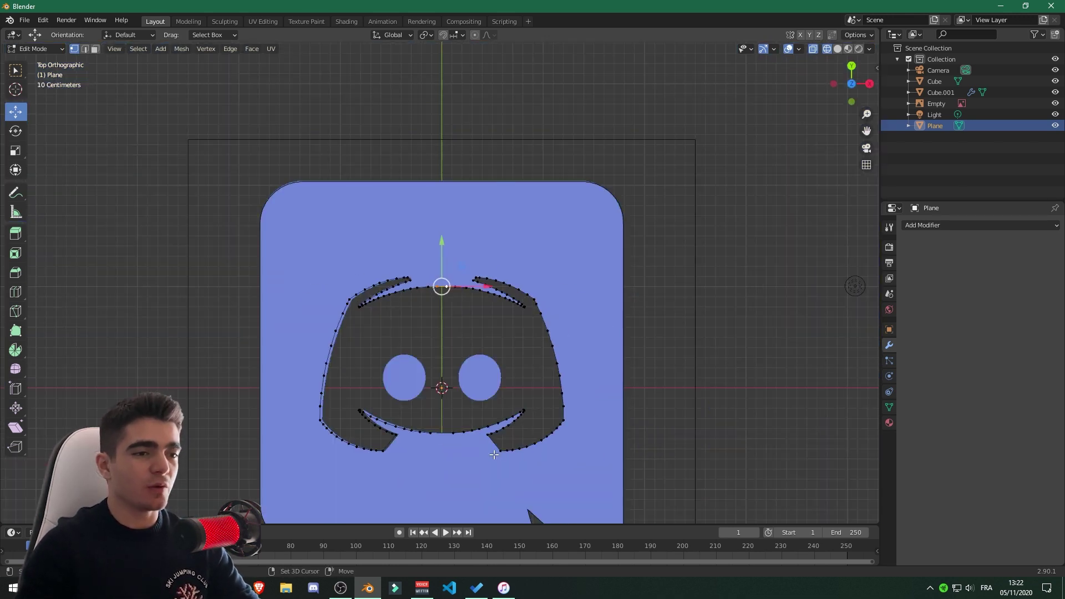
{"action": "scroll", "coordinate": [494, 454], "scroll_direction": "up", "scroll_amount": 8}
{"action": "left_click", "coordinate": [542, 361]}
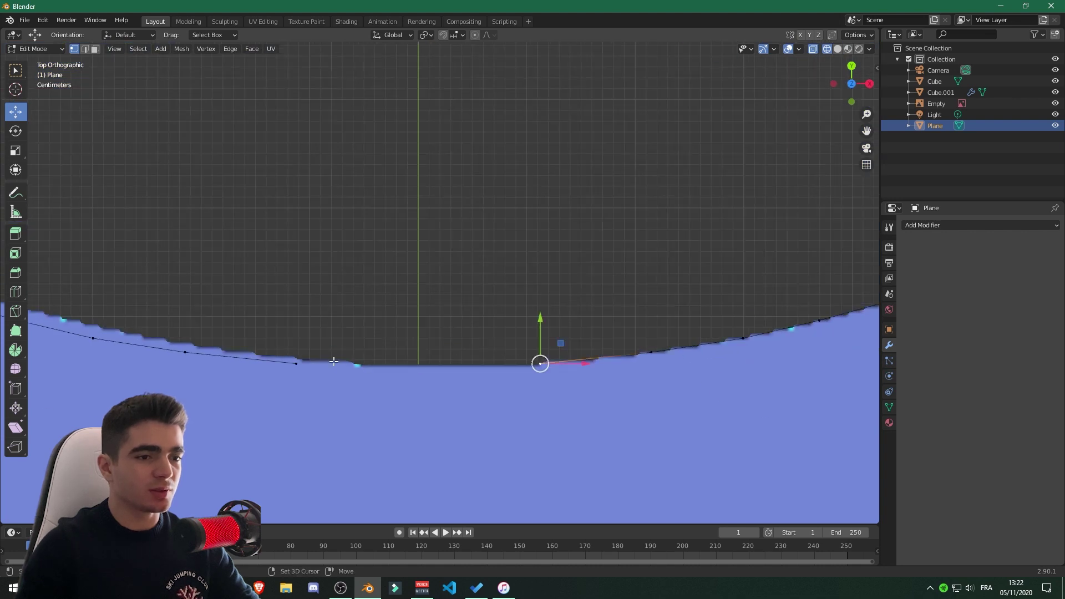
{"action": "left_click", "coordinate": [296, 363], "text": "shift"}
{"action": "key", "text": "f"}
{"action": "left_click", "coordinate": [406, 274]}
- Examine how the mirrored left half of the face outline matches the reference image along the mouth, side and top band
{"action": "scroll", "coordinate": [373, 209], "scroll_direction": "down", "scroll_amount": 3}
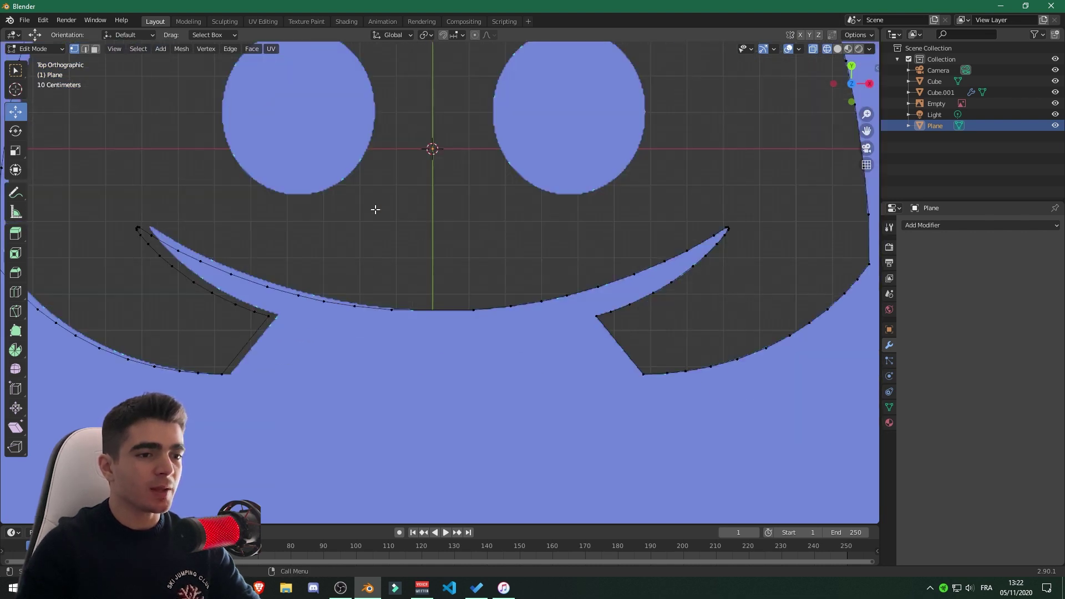
{"action": "scroll", "coordinate": [521, 230], "scroll_direction": "up", "scroll_amount": 5}
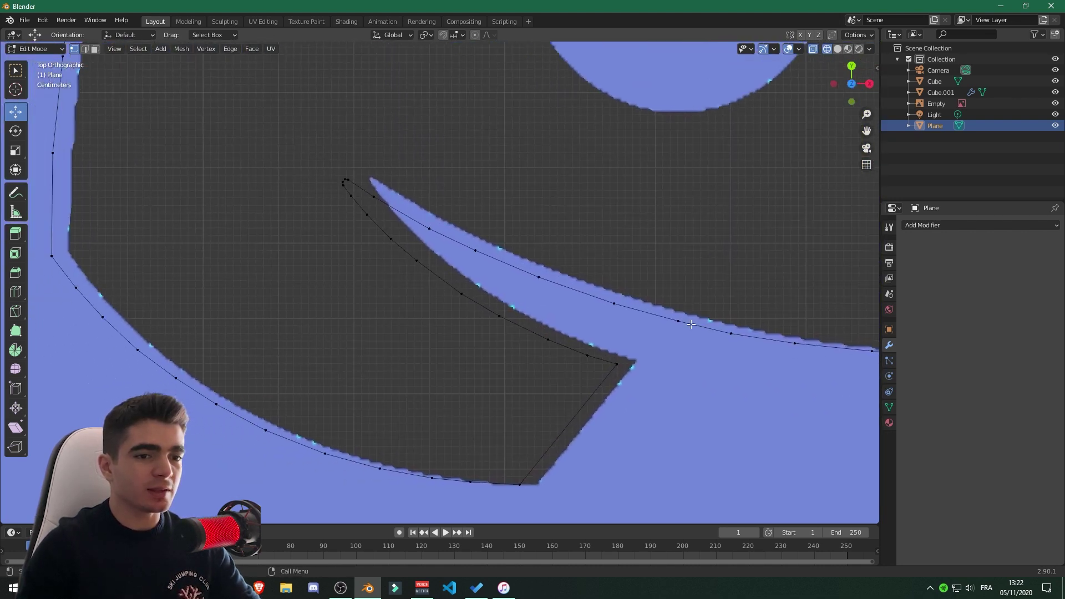
{"action": "scroll", "coordinate": [266, 210], "scroll_direction": "down", "scroll_amount": 4}
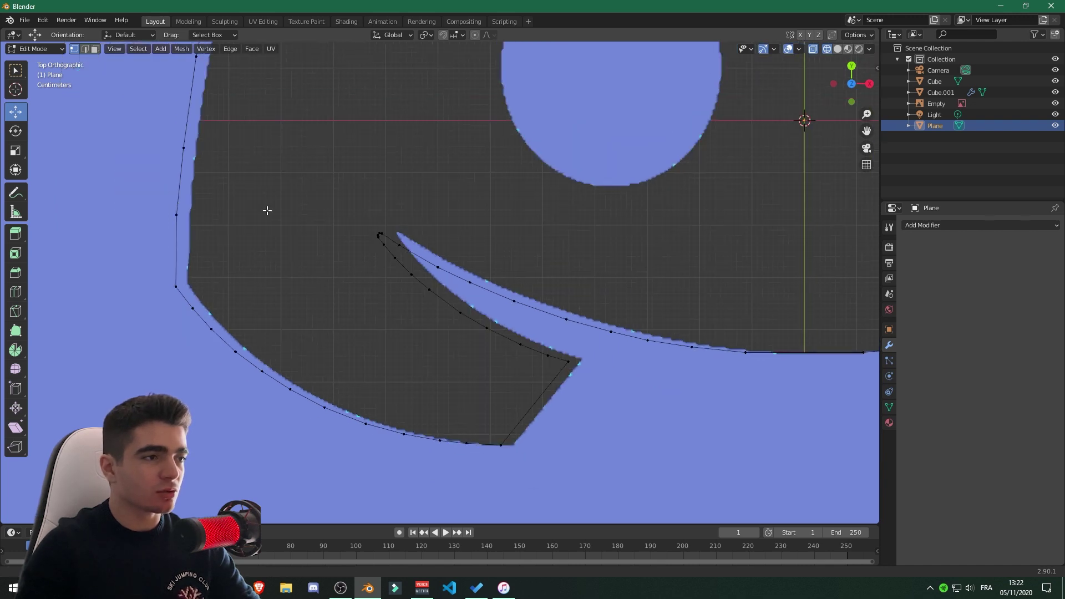
{"action": "scroll", "coordinate": [336, 305], "scroll_direction": "up", "scroll_amount": 8, "text": "shift"}
{"action": "scroll", "coordinate": [415, 361], "scroll_direction": "up", "scroll_amount": 4}
{"action": "scroll", "coordinate": [415, 361], "scroll_direction": "up", "scroll_amount": 2}
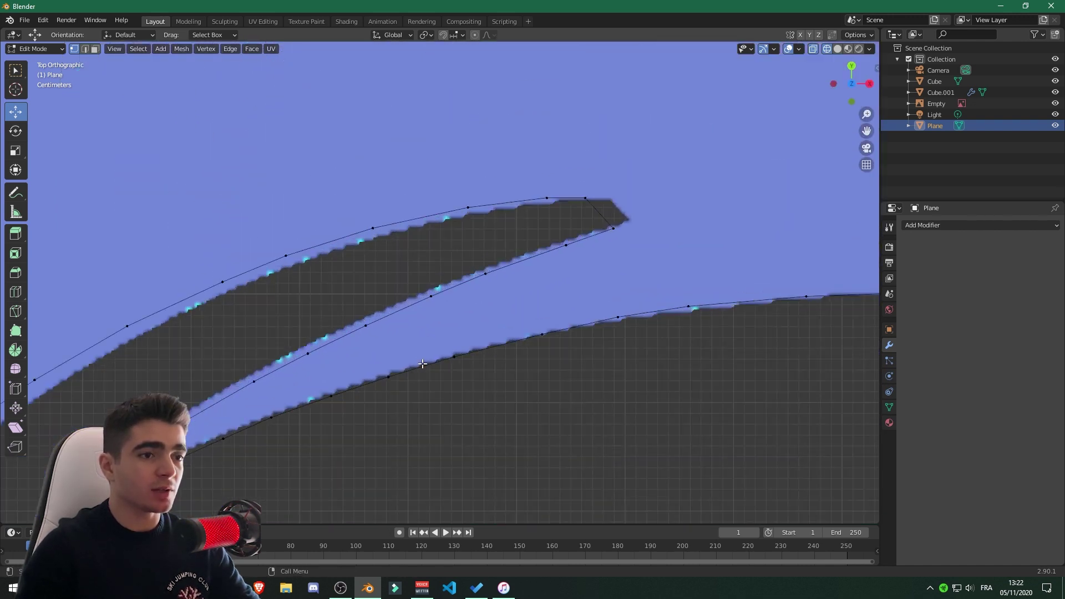
{"action": "scroll", "coordinate": [510, 397], "scroll_direction": "down", "scroll_amount": 8}
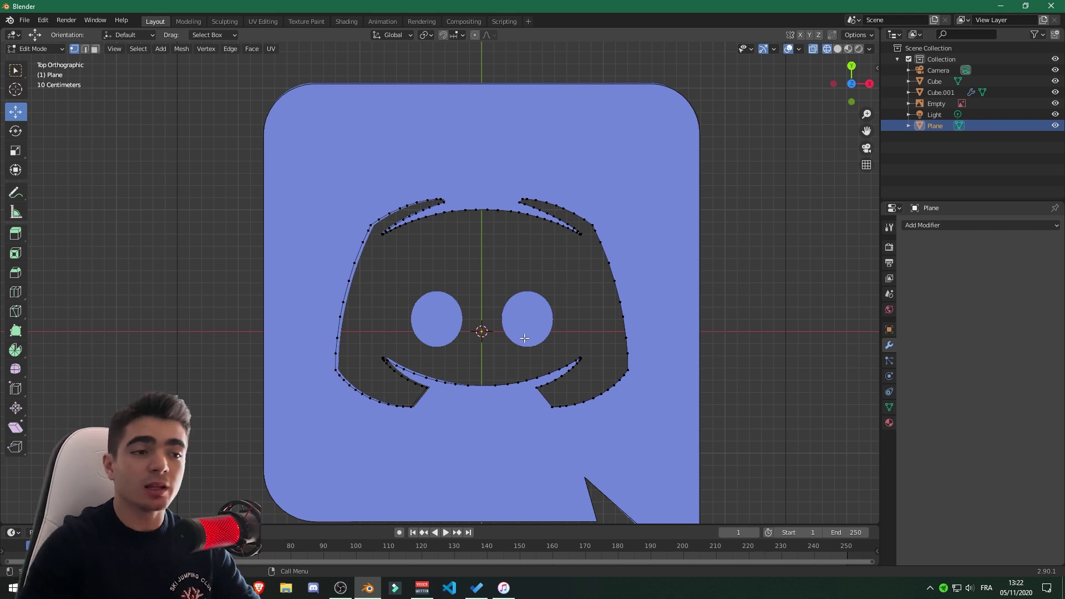
{"action": "scroll", "coordinate": [524, 338], "scroll_direction": "up", "scroll_amount": 2}
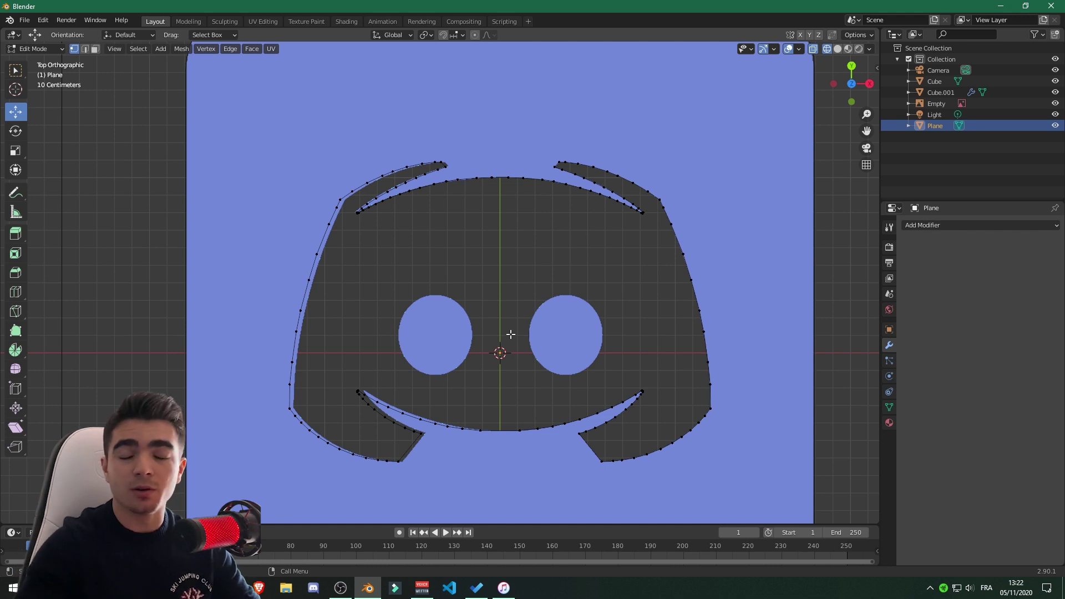
{"action": "scroll", "coordinate": [393, 441], "scroll_direction": "up", "scroll_amount": 6}
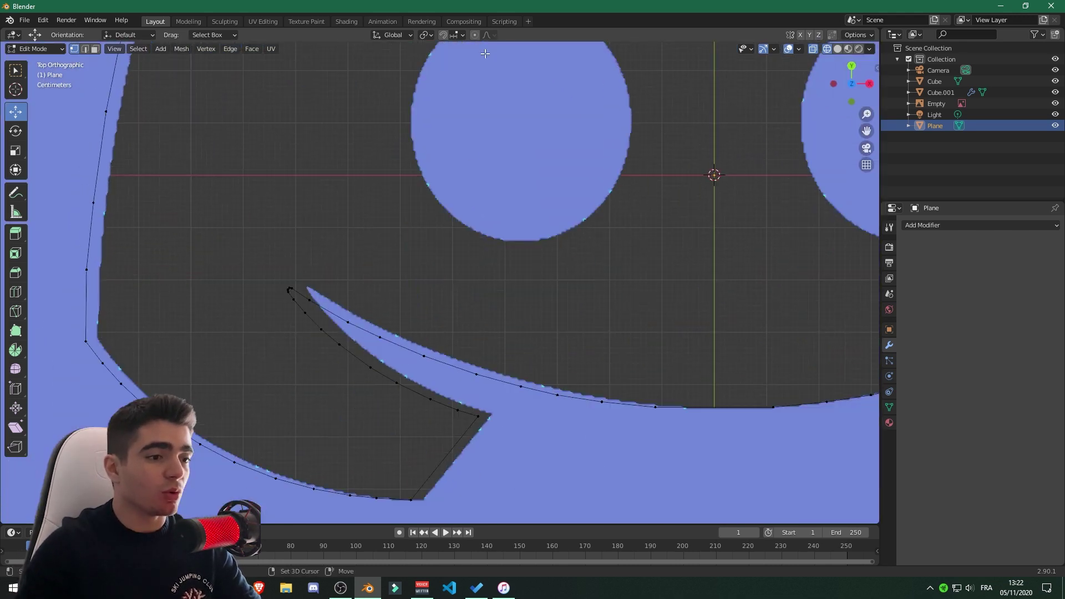
{"action": "scroll", "coordinate": [366, 436], "scroll_direction": "down", "scroll_amount": 7}
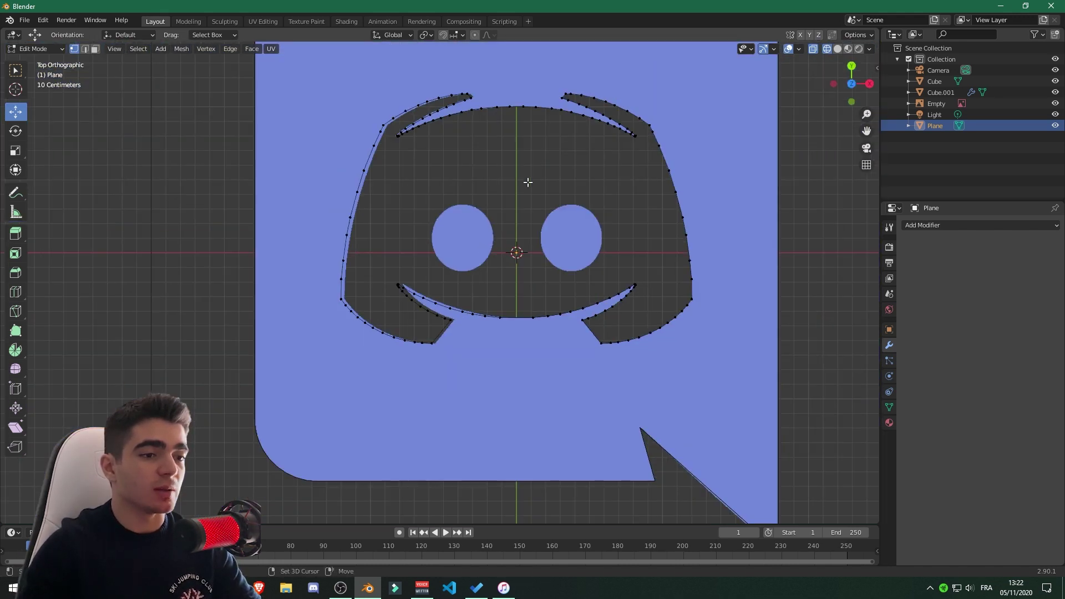
- Select the whole face outline and fill it with a single face
{"action": "middle_click_drag", "start_coordinate": [452, 430], "coordinate": [457, 372]}
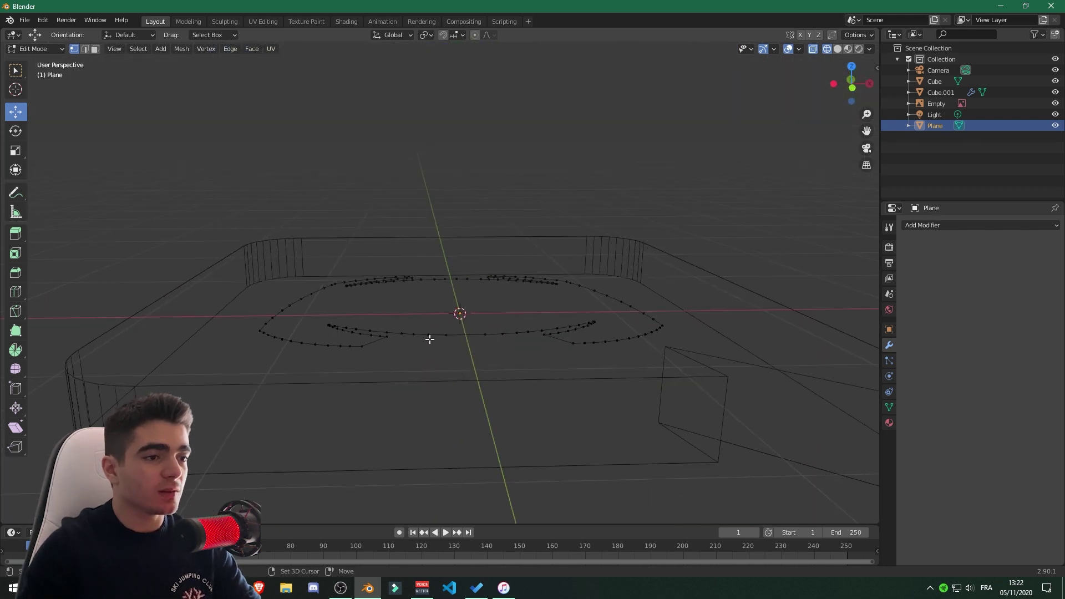
{"action": "scroll", "coordinate": [431, 349], "scroll_direction": "up", "scroll_amount": 3}
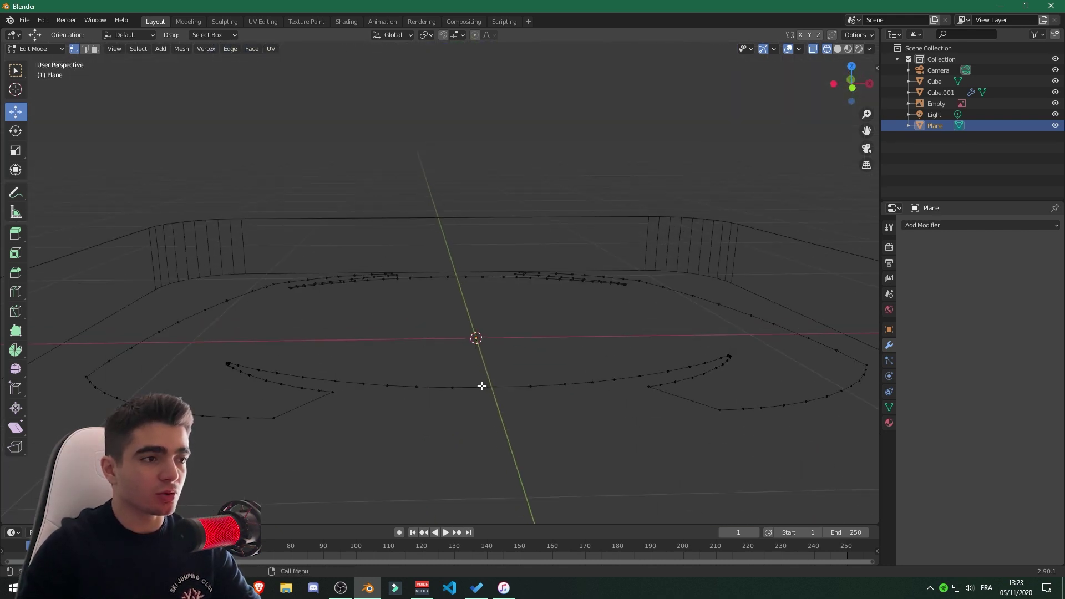
{"action": "key", "text": "a"}
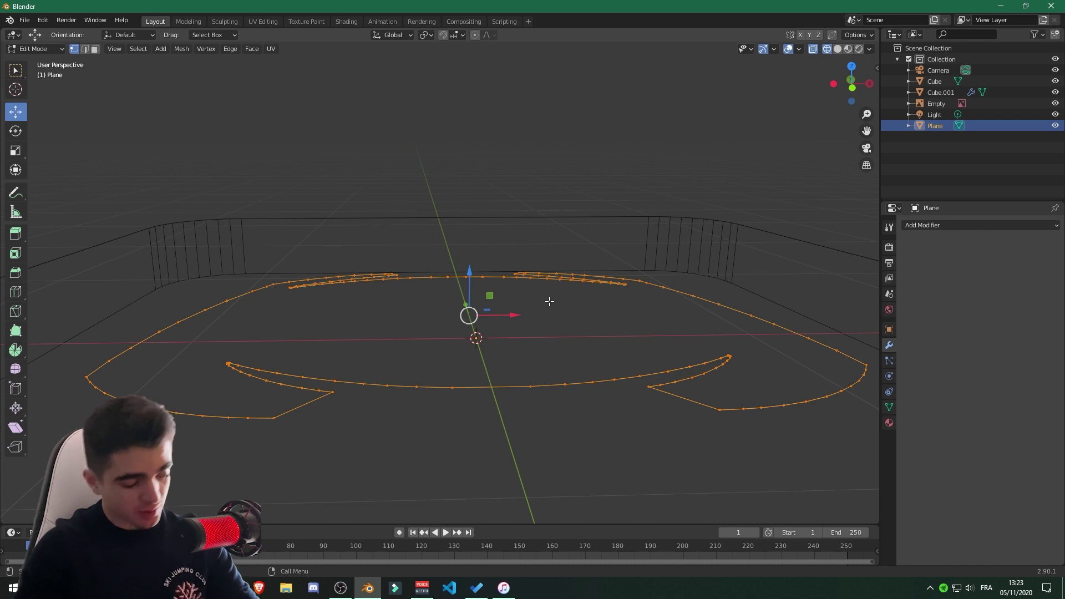
{"action": "key", "text": "f"}
{"action": "left_click_drag", "start_coordinate": [573, 305], "coordinate": [504, 324], "text": "alt"}
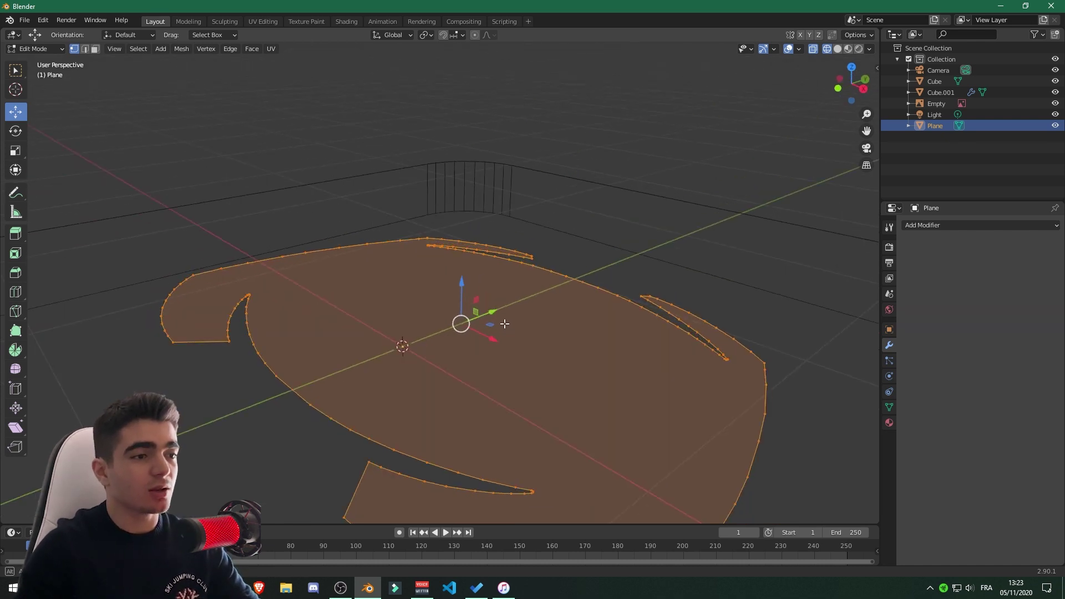
- Extrude the filled face shape upward by about 0.076 m
{"action": "scroll", "coordinate": [470, 381], "scroll_direction": "down", "scroll_amount": 4}
{"action": "middle_click_drag", "start_coordinate": [461, 371], "coordinate": [468, 349], "text": "shift"}
{"action": "scroll", "coordinate": [500, 339], "scroll_direction": "up", "scroll_amount": 3}
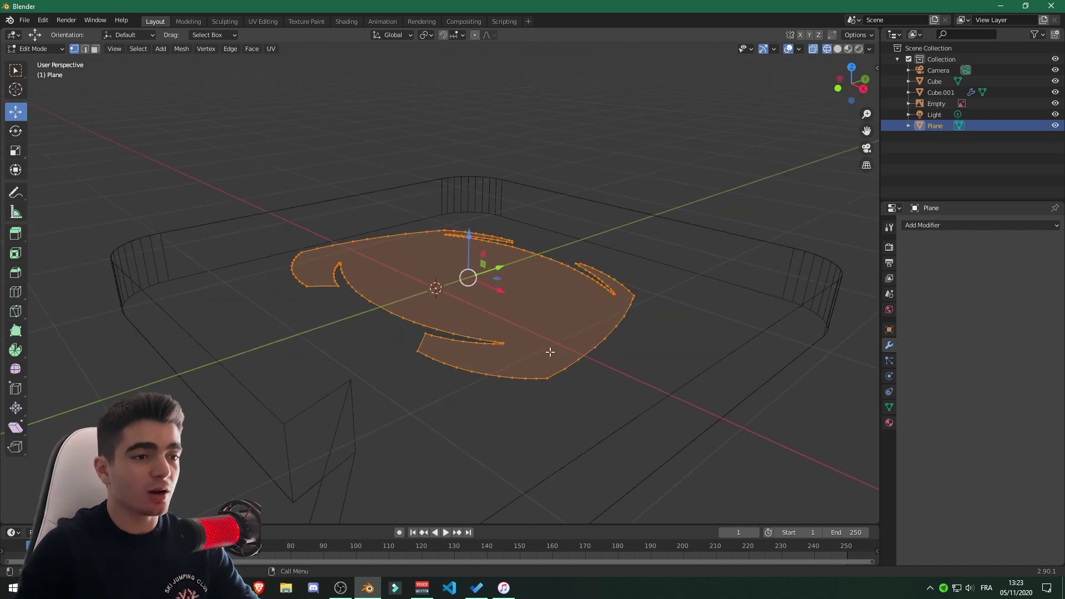
{"action": "mouse_move", "coordinate": [541, 355]}
{"action": "left_mouse_down", "text": "alt"}
{"action": "mouse_move", "coordinate": [497, 326]}
{"action": "mouse_move", "coordinate": [529, 340]}
{"action": "left_mouse_up", "text": "alt"}
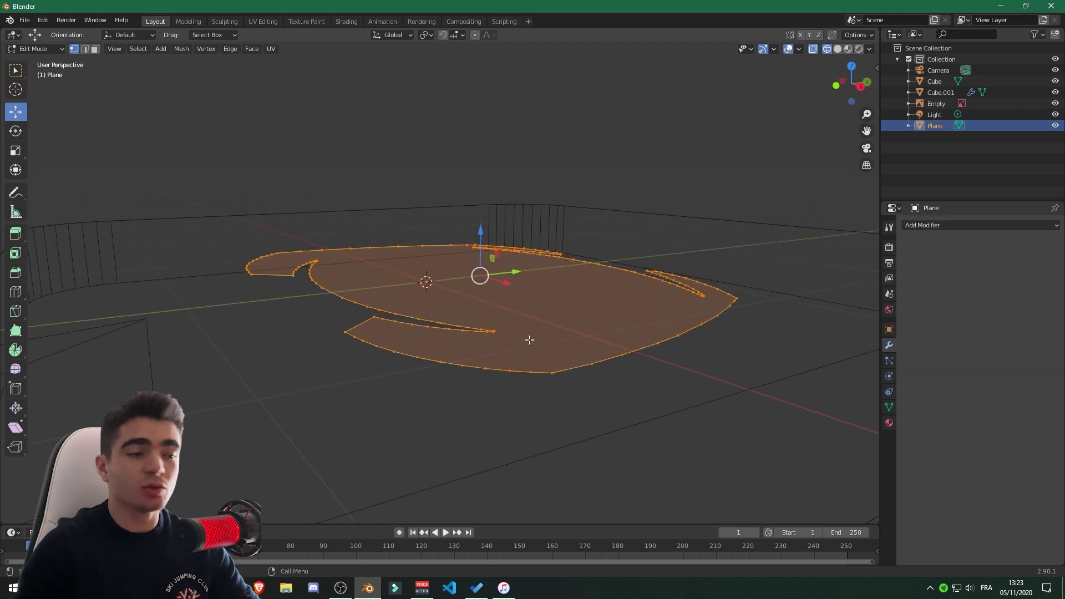
{"action": "key", "text": "e"}
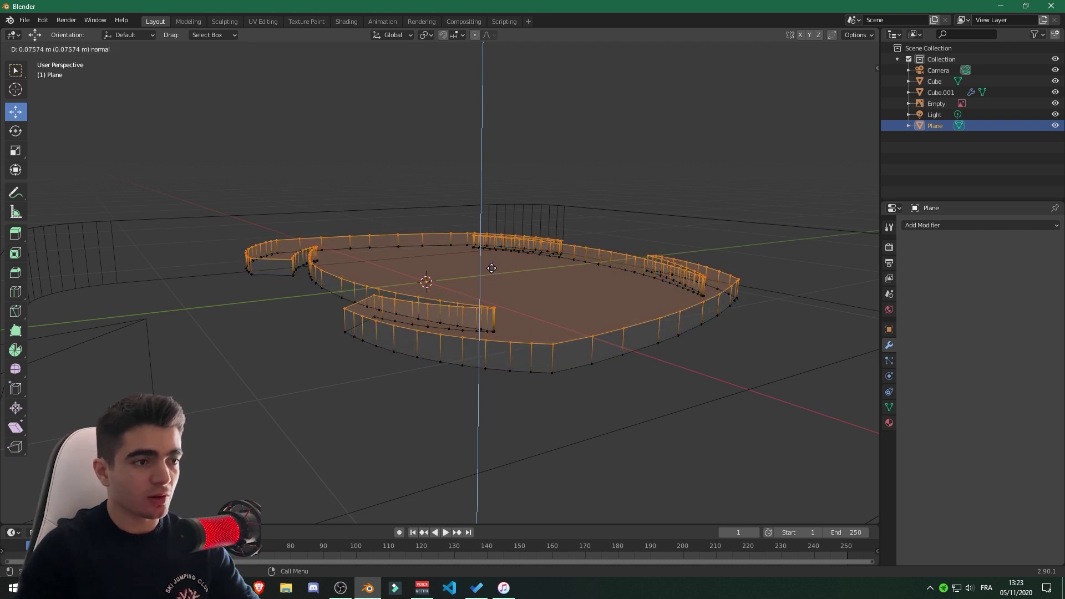
{"action": "left_click", "coordinate": [444, 285]}
{"action": "scroll", "coordinate": [445, 285], "scroll_direction": "down", "scroll_amount": 1}
{"action": "mouse_move", "coordinate": [411, 285]}
{"action": "middle_mouse_down"}
{"action": "mouse_move", "coordinate": [491, 309]}
{"action": "mouse_move", "coordinate": [426, 284]}
{"action": "middle_mouse_up"}
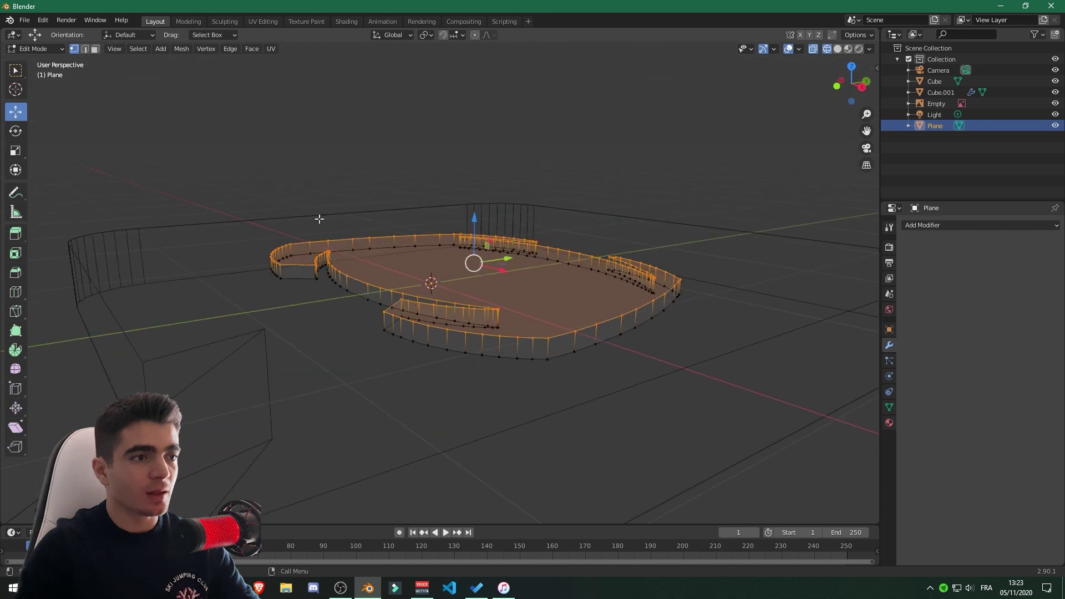
- Switch to Object Mode and move the extruded face shape straight up towards the speech bubble's top surface
{"action": "left_click", "coordinate": [43, 54]}
{"action": "left_click", "coordinate": [42, 75]}
{"action": "left_click", "coordinate": [28, 55]}
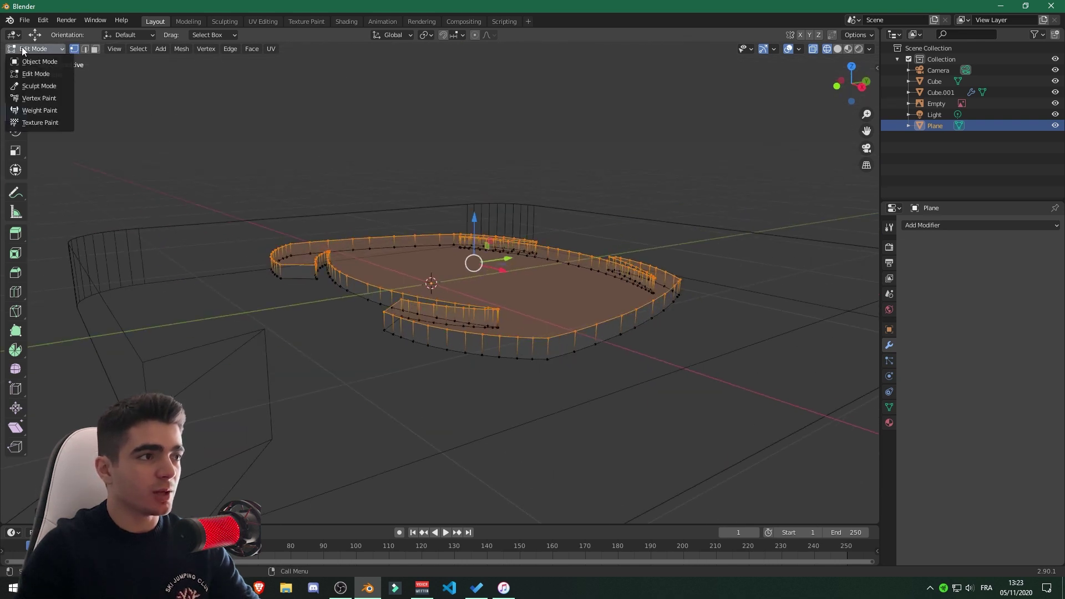
{"action": "left_click", "coordinate": [31, 66]}
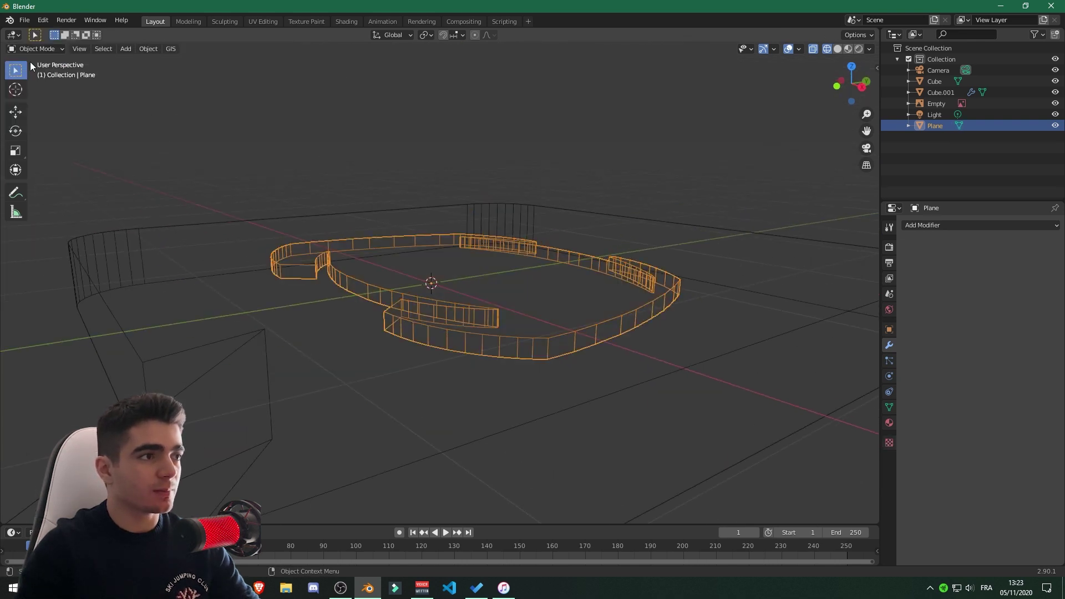
{"action": "left_click", "coordinate": [15, 112]}
{"action": "left_click_drag", "start_coordinate": [430, 235], "coordinate": [456, 187]}
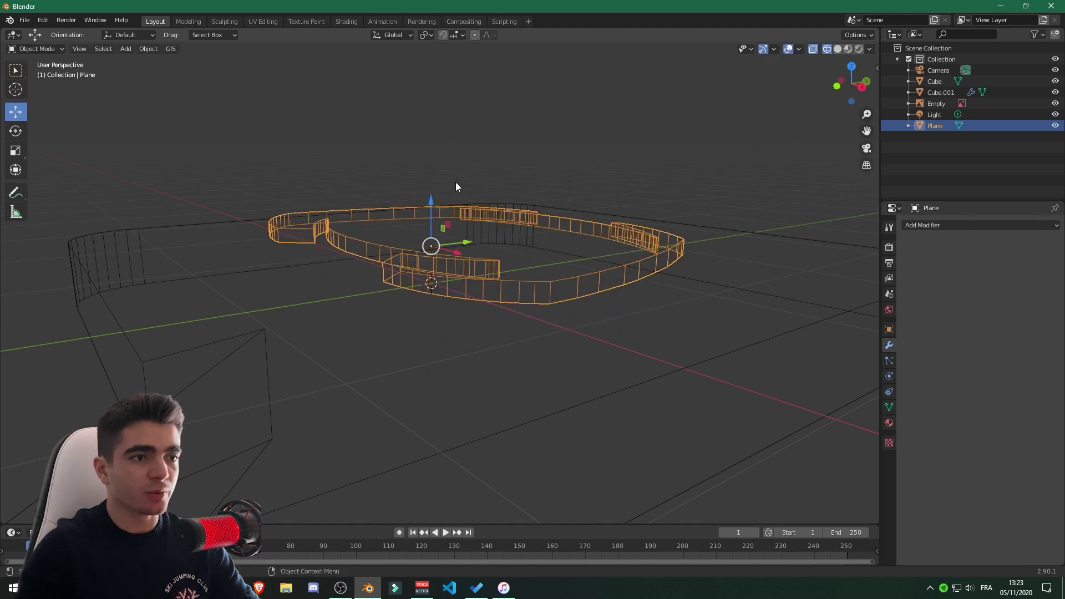
- Display the scene in solid shading and adjust the face shape's height on the speech bubble's top surface
{"action": "left_click", "coordinate": [838, 49]}
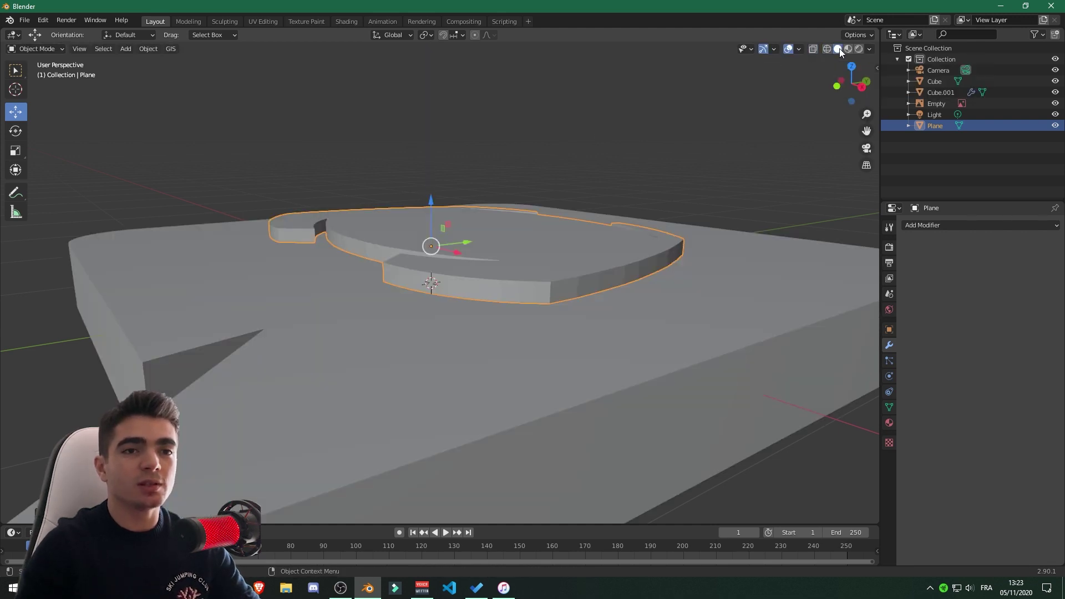
{"action": "mouse_move", "coordinate": [514, 225]}
{"action": "middle_mouse_down"}
{"action": "mouse_move", "coordinate": [391, 211]}
{"action": "mouse_move", "coordinate": [471, 197]}
{"action": "mouse_move", "coordinate": [501, 309]}
{"action": "mouse_move", "coordinate": [465, 254]}
{"action": "middle_mouse_up"}
{"action": "left_click_drag", "start_coordinate": [487, 182], "coordinate": [469, 187]}
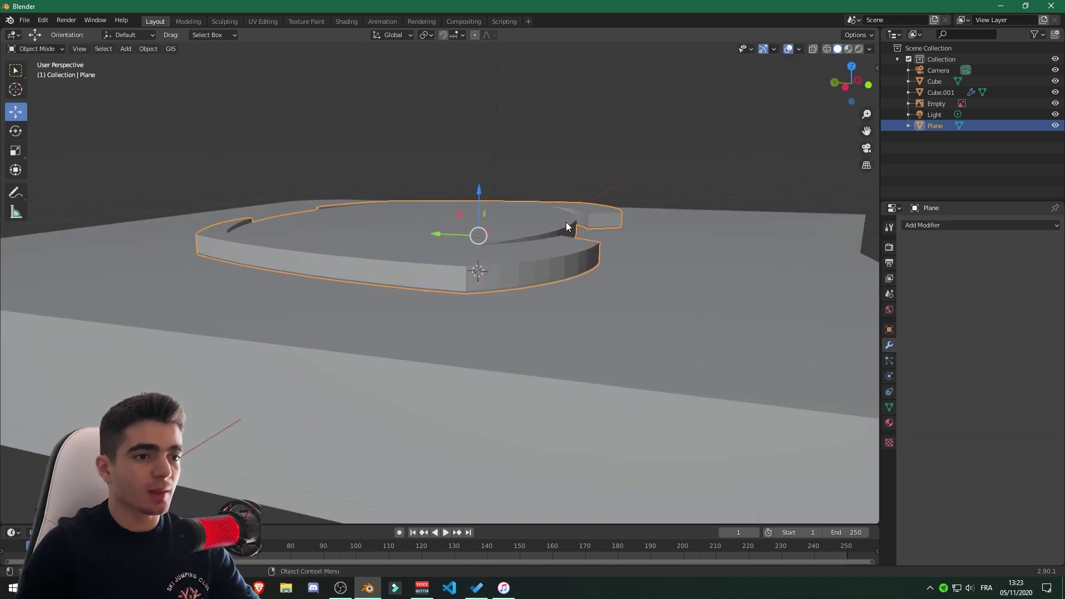
{"action": "left_click", "coordinate": [646, 159]}
{"action": "middle_click_drag", "start_coordinate": [646, 159], "coordinate": [459, 262]}
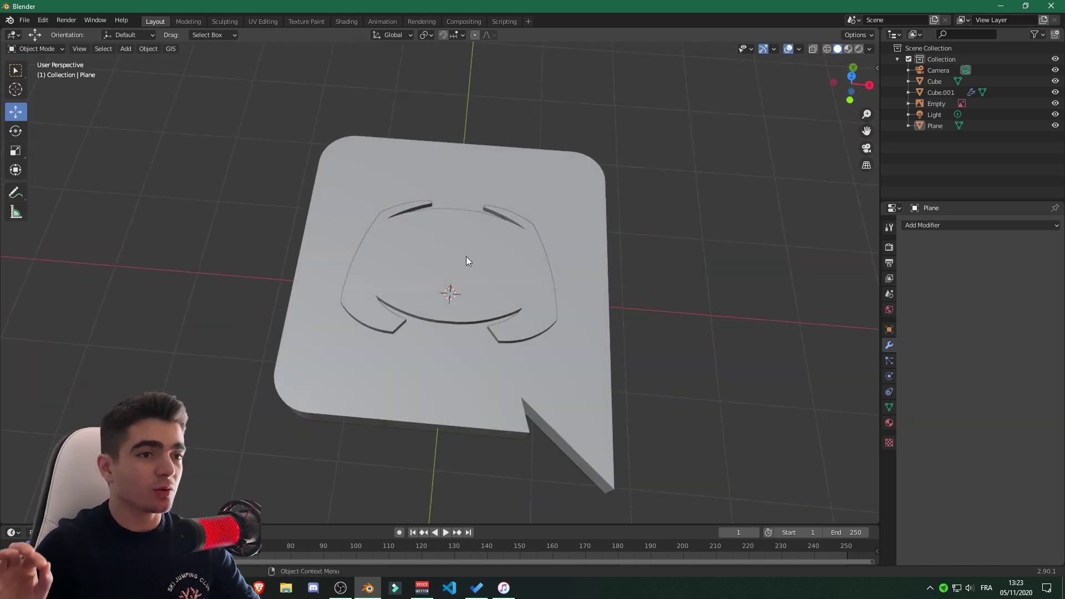
- Select the face shape and show the whole logo in top orthographic view
{"action": "scroll", "coordinate": [465, 262], "scroll_direction": "up", "scroll_amount": 5}
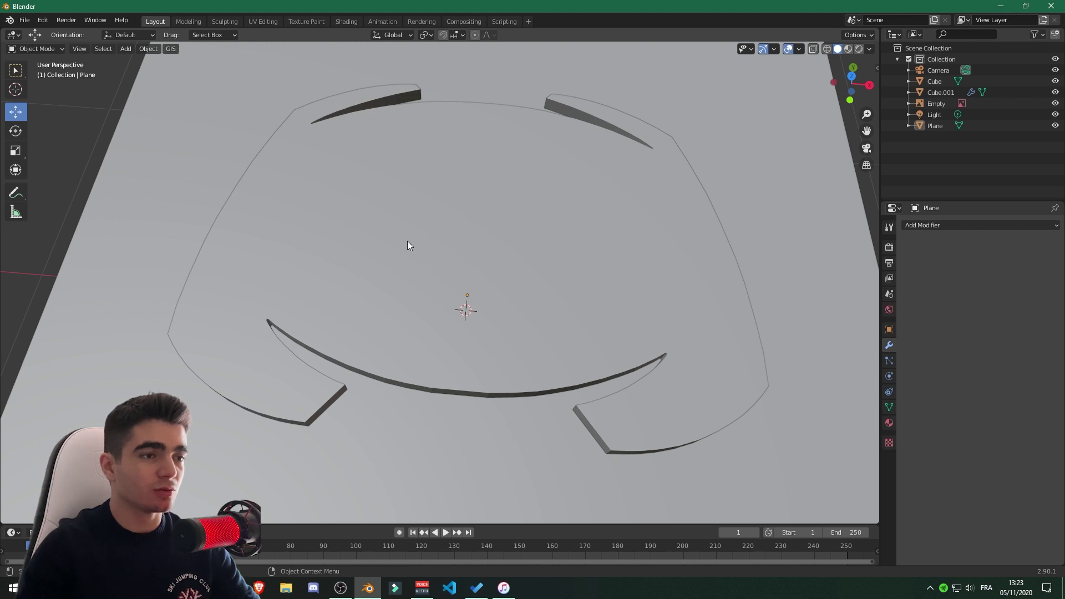
{"action": "left_click", "coordinate": [374, 179]}
{"action": "scroll", "coordinate": [471, 237], "scroll_direction": "down", "scroll_amount": 2}
{"action": "middle_click_drag", "start_coordinate": [470, 237], "coordinate": [485, 225]}
{"action": "scroll", "coordinate": [485, 226], "scroll_direction": "up", "scroll_amount": 1}
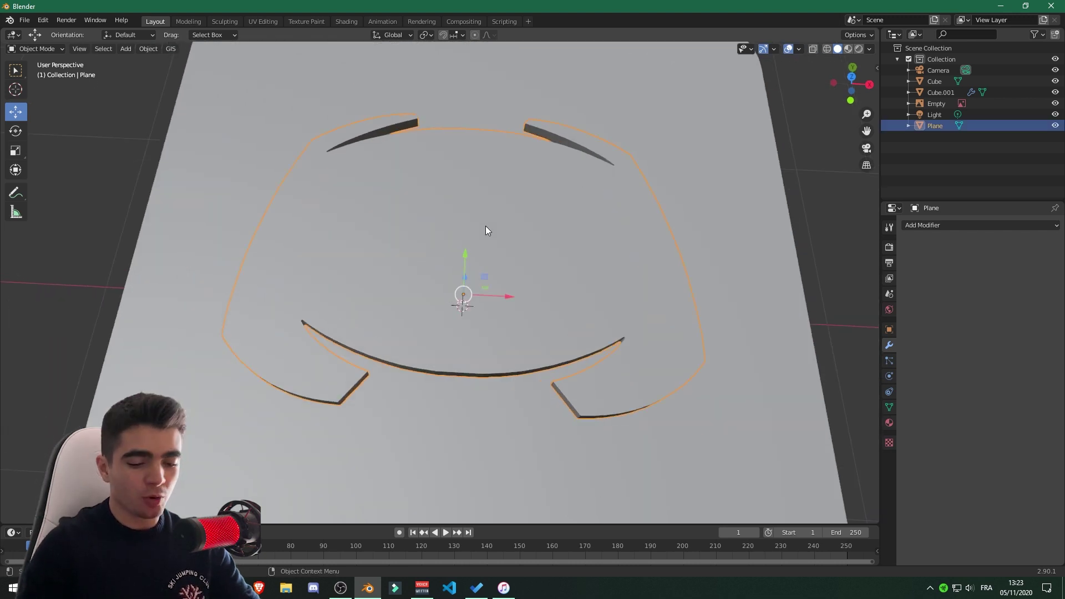
{"action": "key", "text": "KP_7"}
{"action": "scroll", "coordinate": [577, 156], "scroll_direction": "down", "scroll_amount": 5}
{"action": "scroll", "coordinate": [428, 269], "scroll_direction": "up", "scroll_amount": 1}
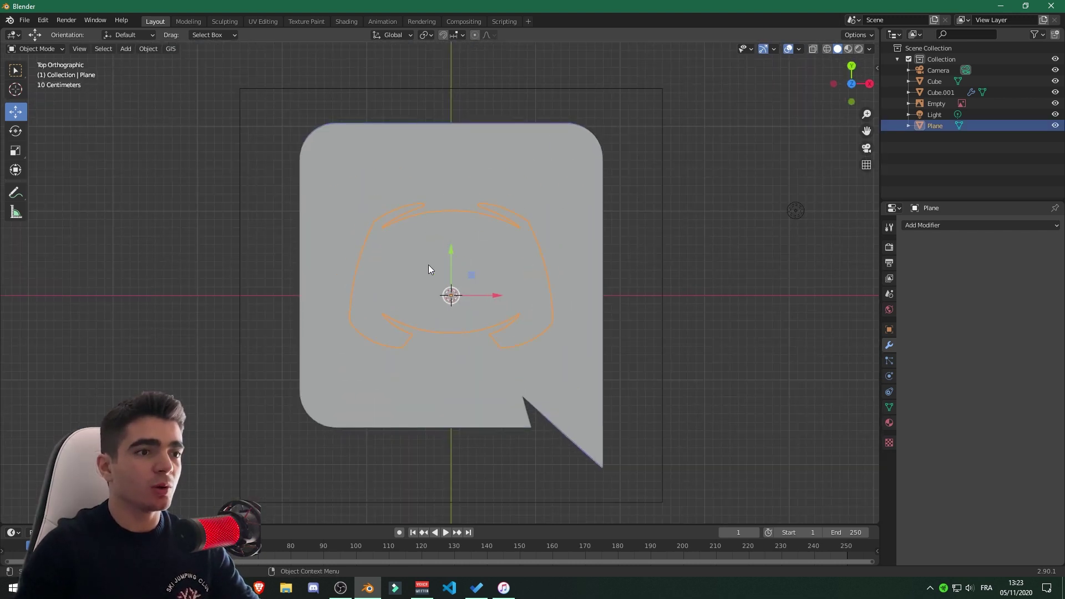
- Display the scene in wireframe, add a mesh circle and scale it down to roughly the size of the reference image's eyes
{"action": "scroll", "coordinate": [481, 270], "scroll_direction": "up", "scroll_amount": 3}
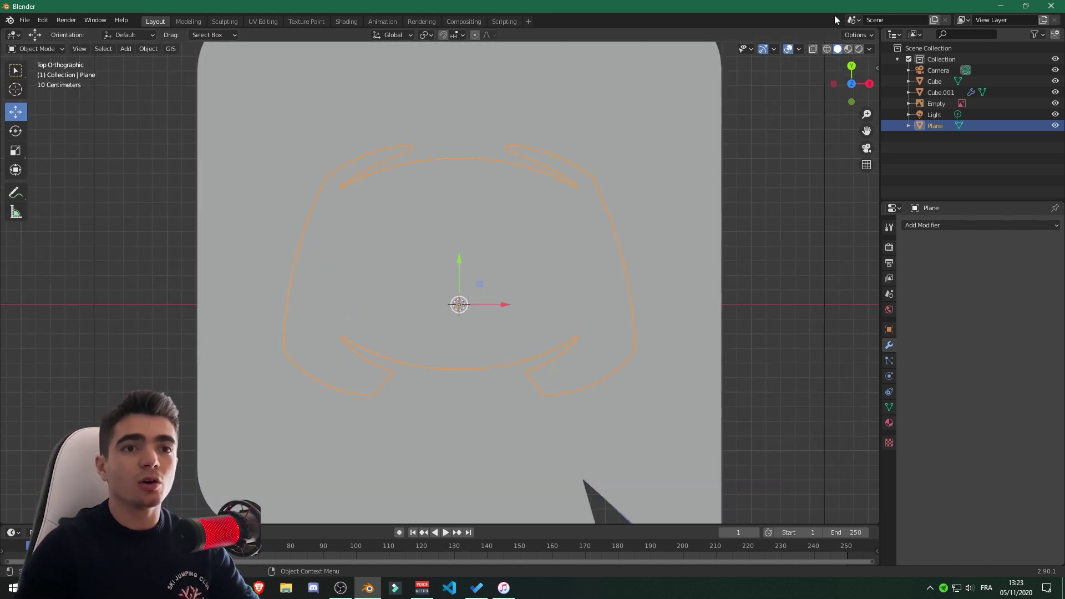
{"action": "left_click", "coordinate": [827, 49]}
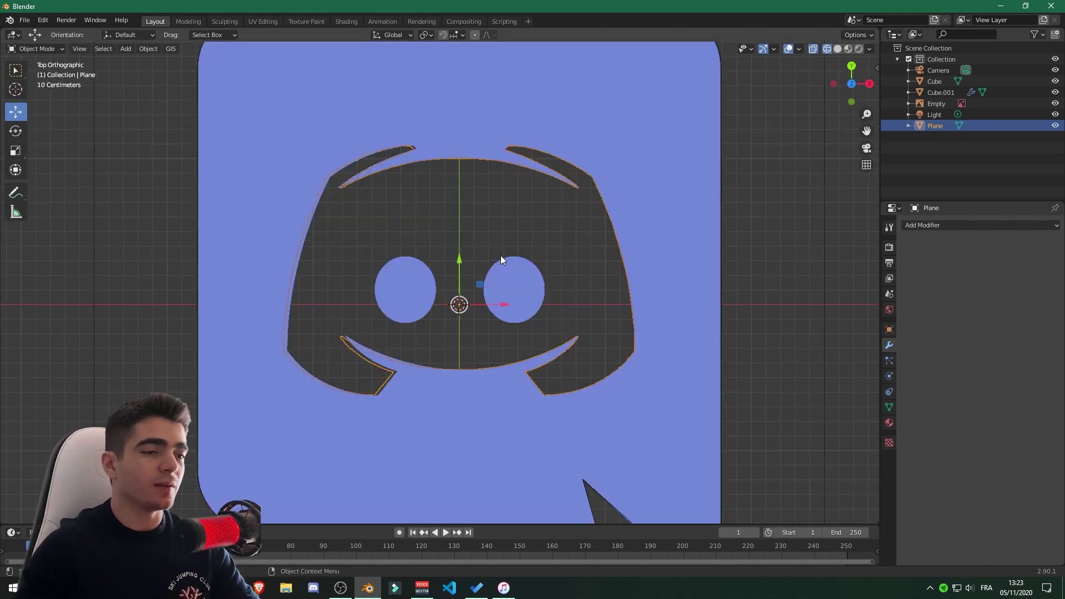
{"action": "scroll", "coordinate": [438, 280], "scroll_direction": "up", "scroll_amount": 4}
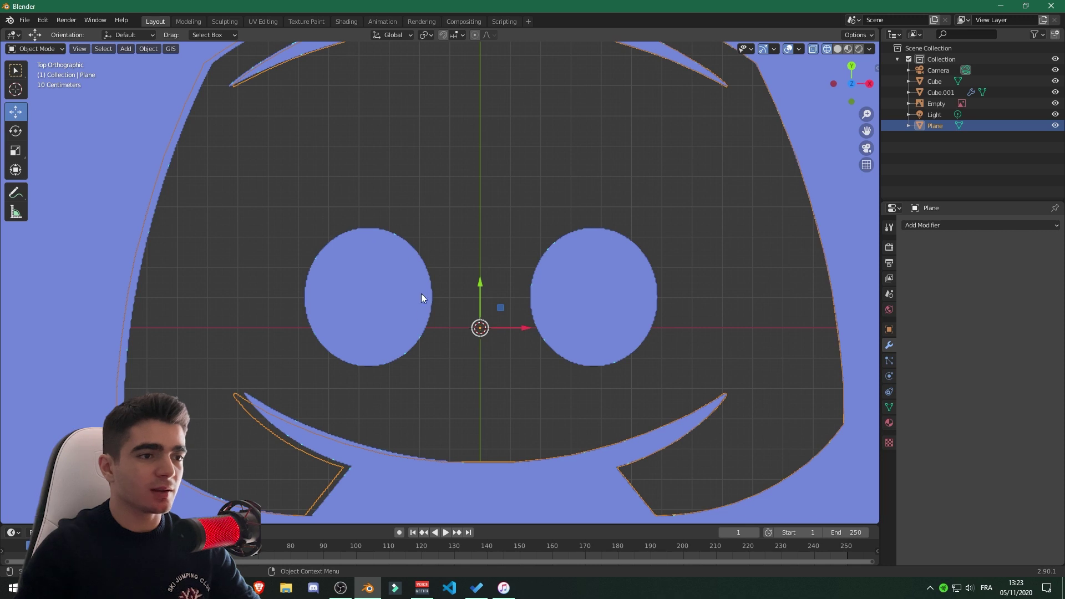
{"action": "scroll", "coordinate": [466, 339], "scroll_direction": "down", "scroll_amount": 4}
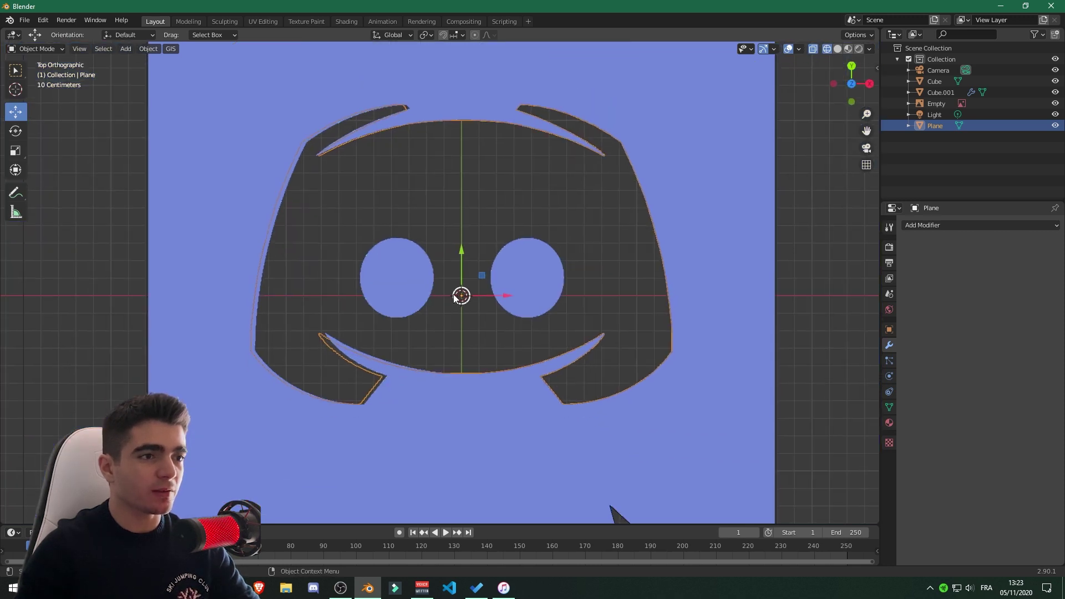
{"action": "scroll", "coordinate": [453, 294], "scroll_direction": "up", "scroll_amount": 4}
{"action": "key", "text": "shift+a"}
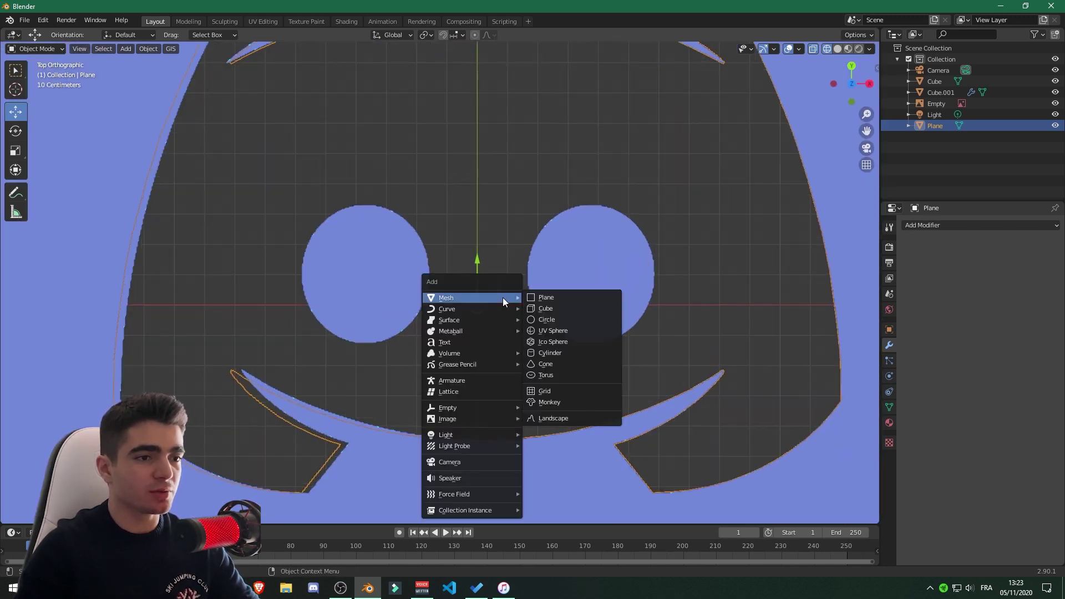
{"action": "left_click", "coordinate": [538, 319]}
{"action": "key", "text": "s"}
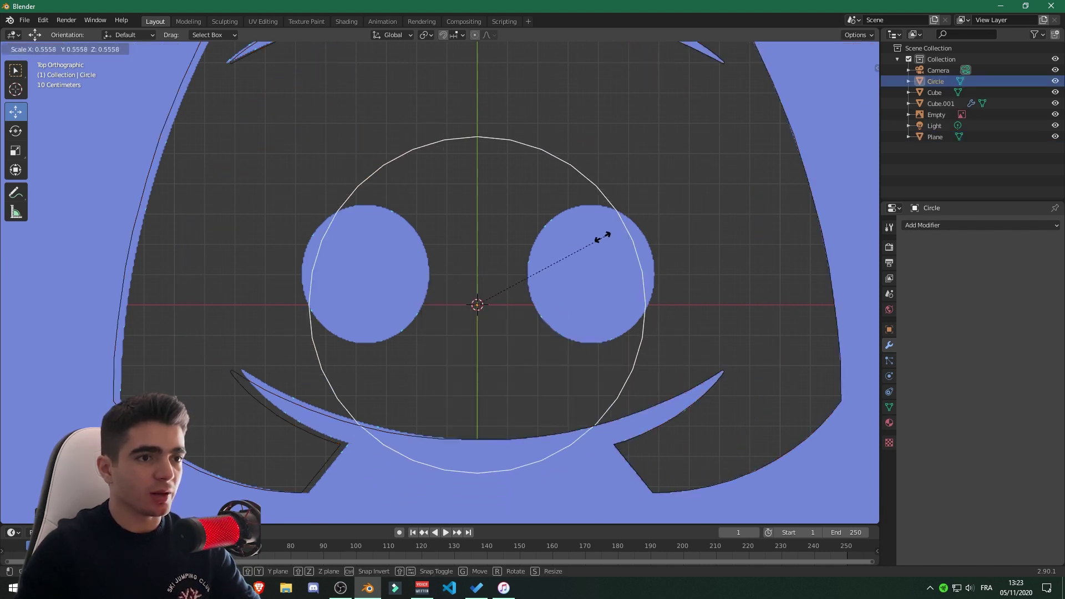
{"action": "left_click", "coordinate": [541, 278]}
- Move the circle onto the left eye of the reference image and centre it there
{"action": "key", "text": "g"}
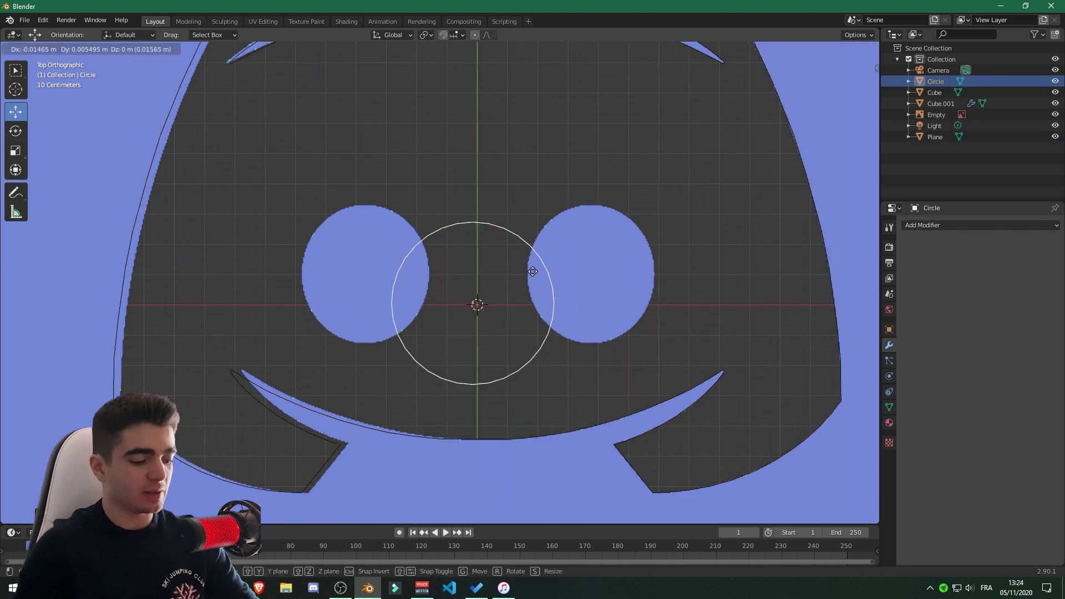
{"action": "left_click", "coordinate": [430, 241]}
{"action": "scroll", "coordinate": [403, 268], "scroll_direction": "up", "scroll_amount": 2}
{"action": "scroll", "coordinate": [404, 269], "scroll_direction": "up", "scroll_amount": 2}
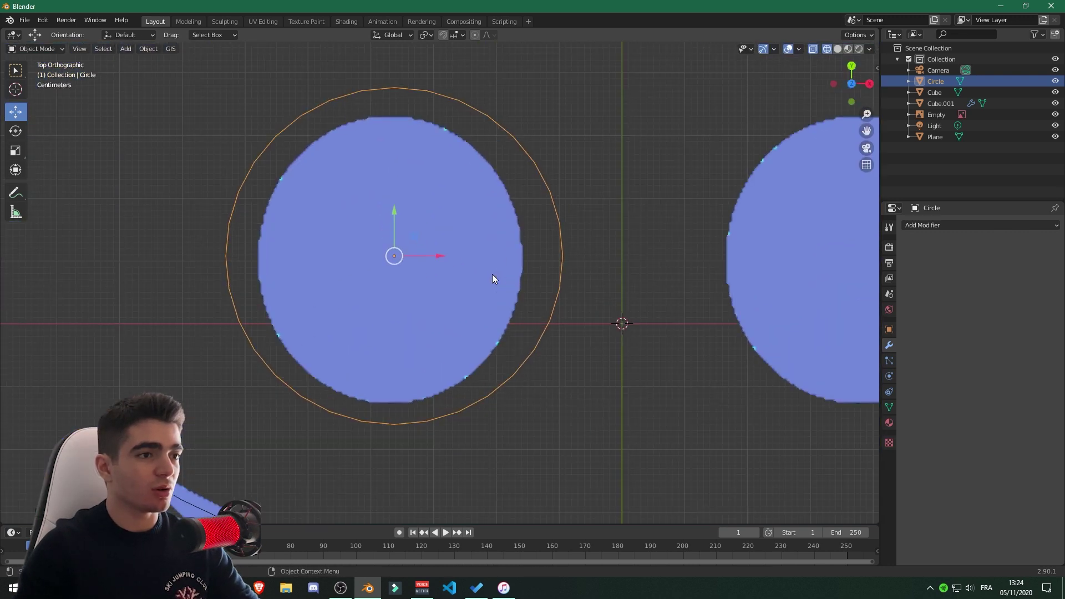
{"action": "key", "text": "g"}
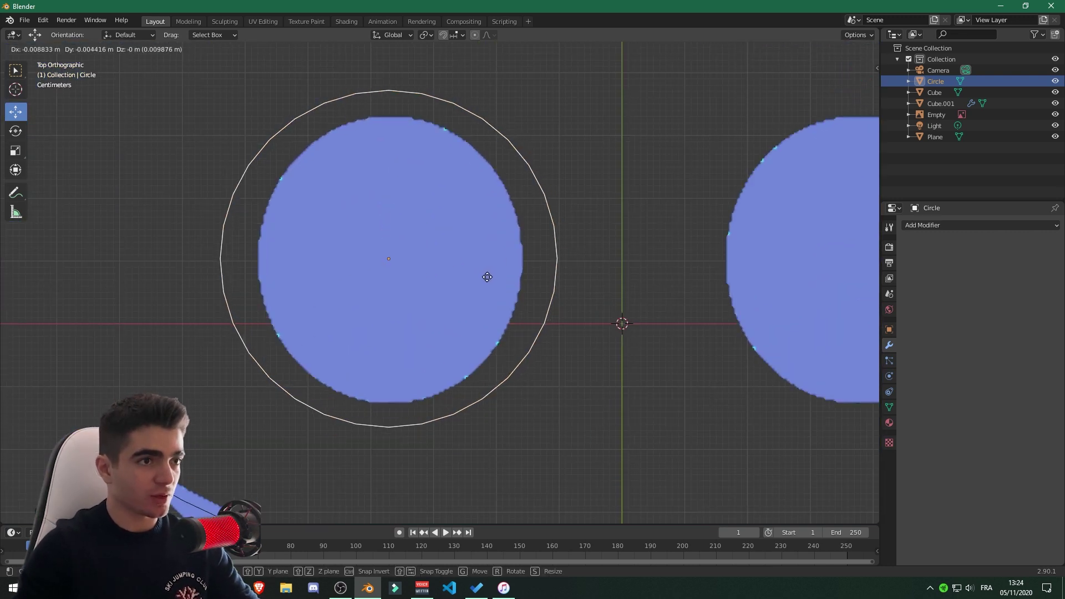
{"action": "left_click", "coordinate": [487, 278]}
- Scale the circle down evenly to the left eye's height, re-centring it on the eye
{"action": "key", "text": "s"}
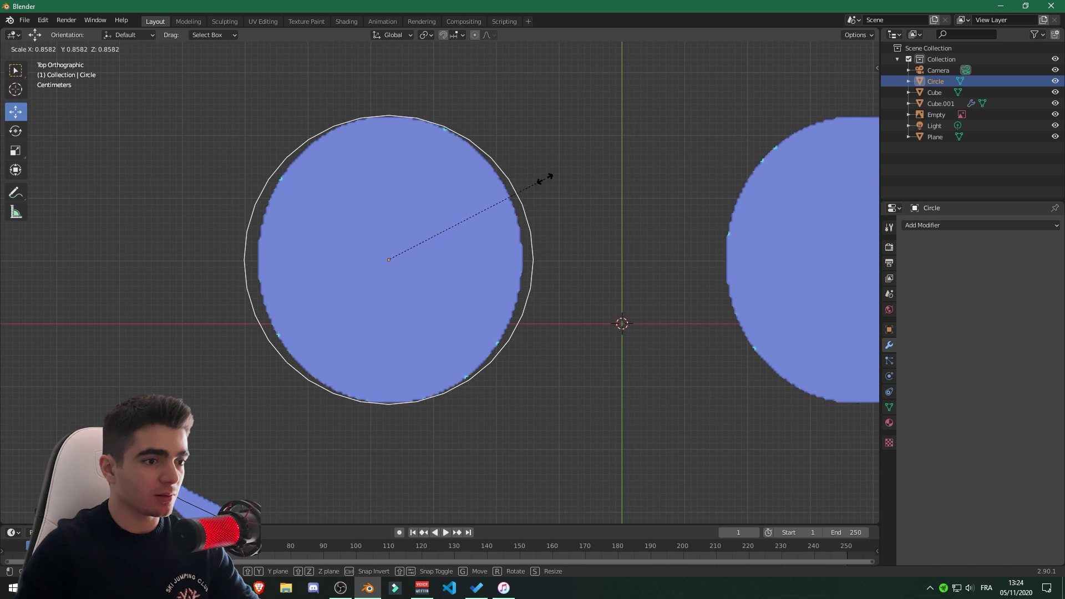
{"action": "left_click", "coordinate": [517, 188]}
{"action": "key", "text": "g"}
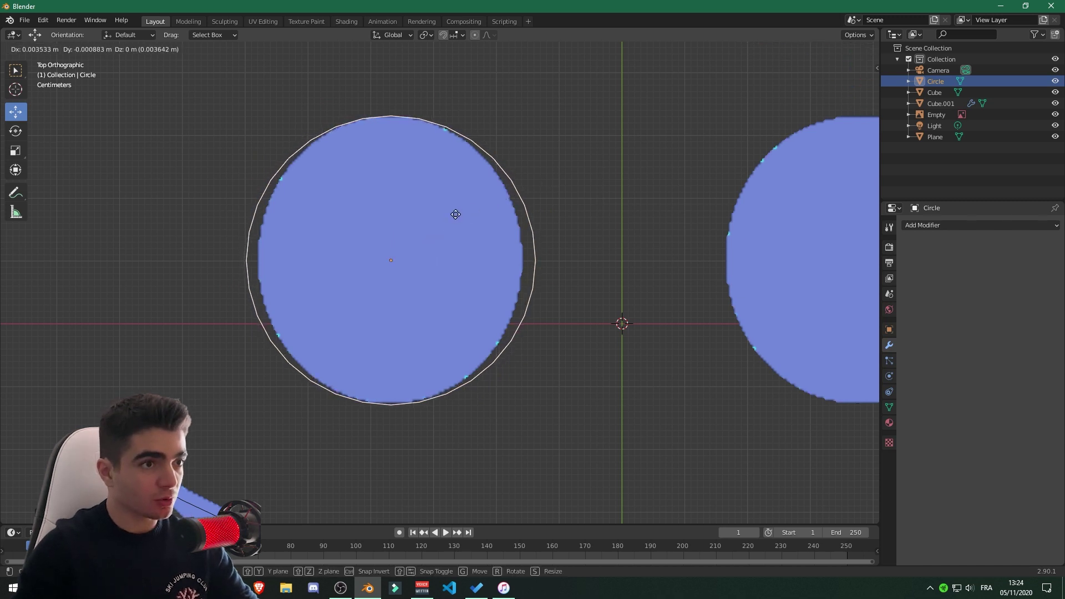
{"action": "left_click", "coordinate": [455, 214]}
{"action": "key", "text": "s"}
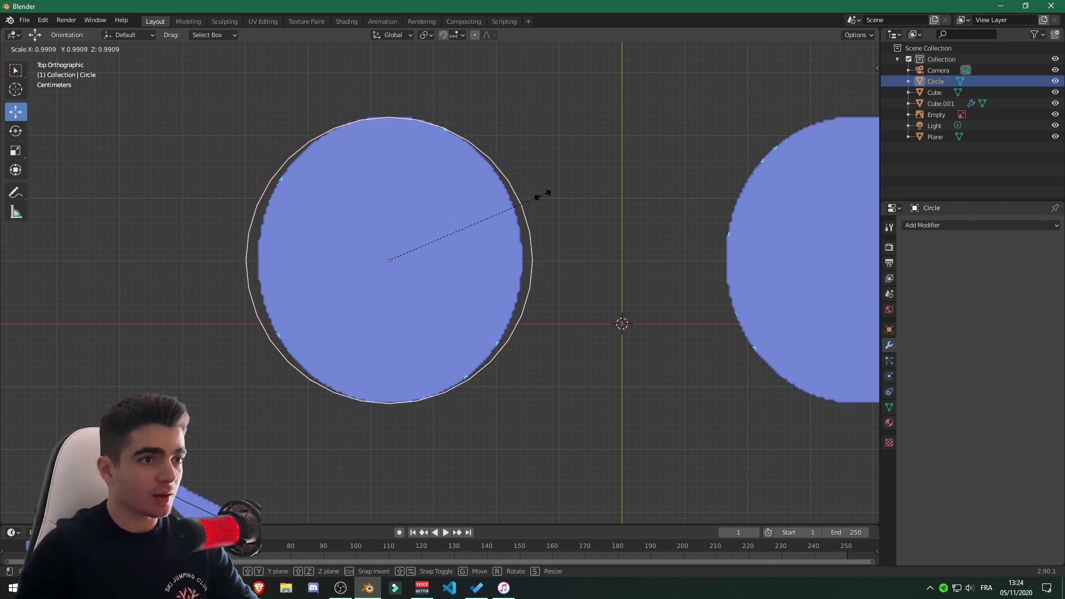
{"action": "left_click", "coordinate": [541, 195]}
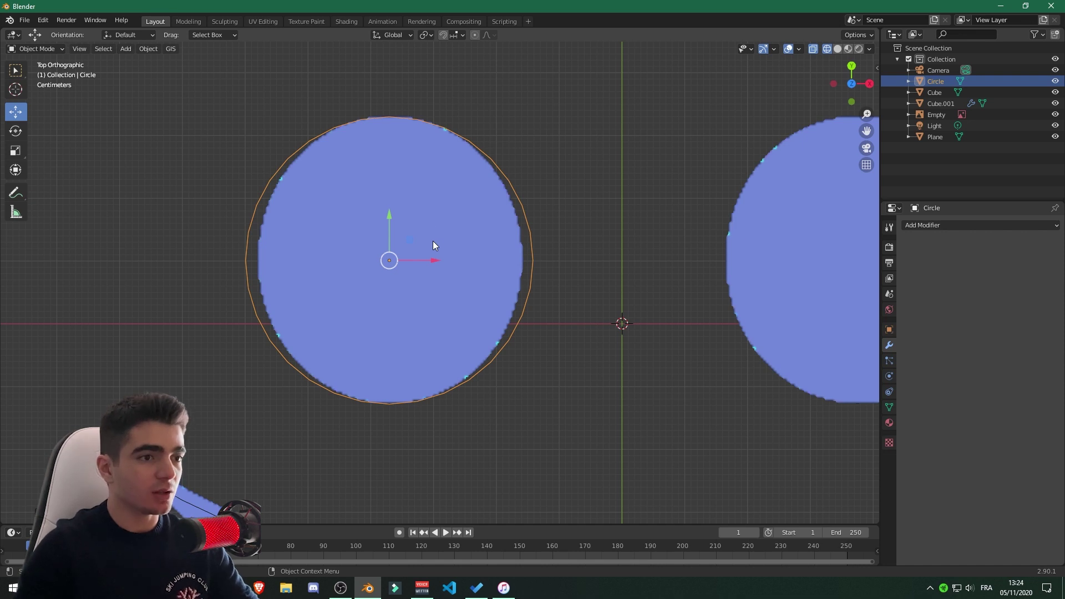
- Narrow the circle along the X axis to match the oval eye outline and nudge it into alignment
{"action": "left_click", "coordinate": [15, 150]}
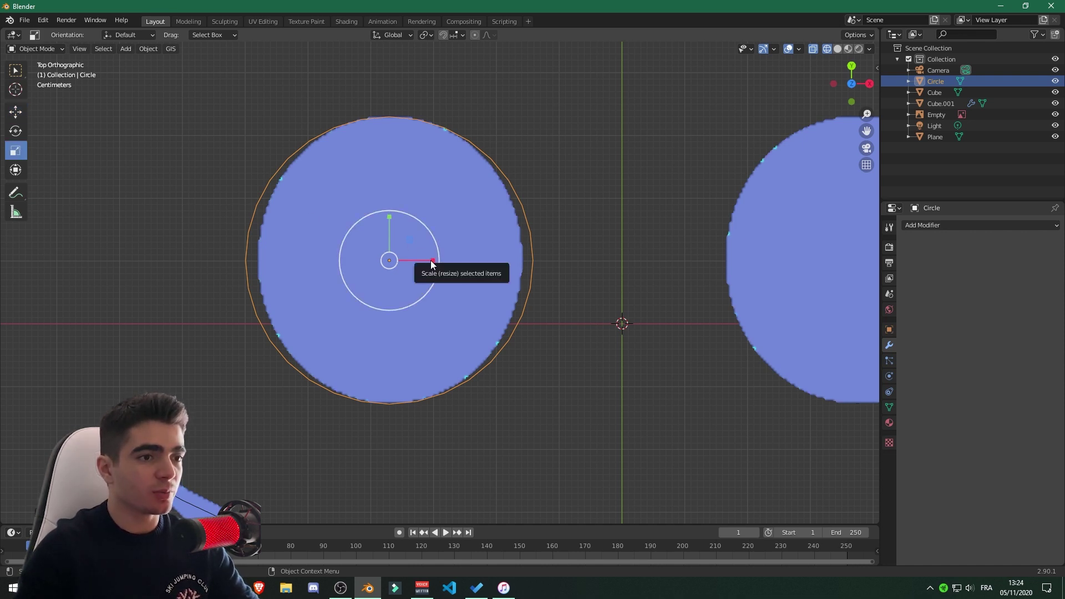
{"action": "left_click_drag", "start_coordinate": [432, 260], "coordinate": [427, 259]}
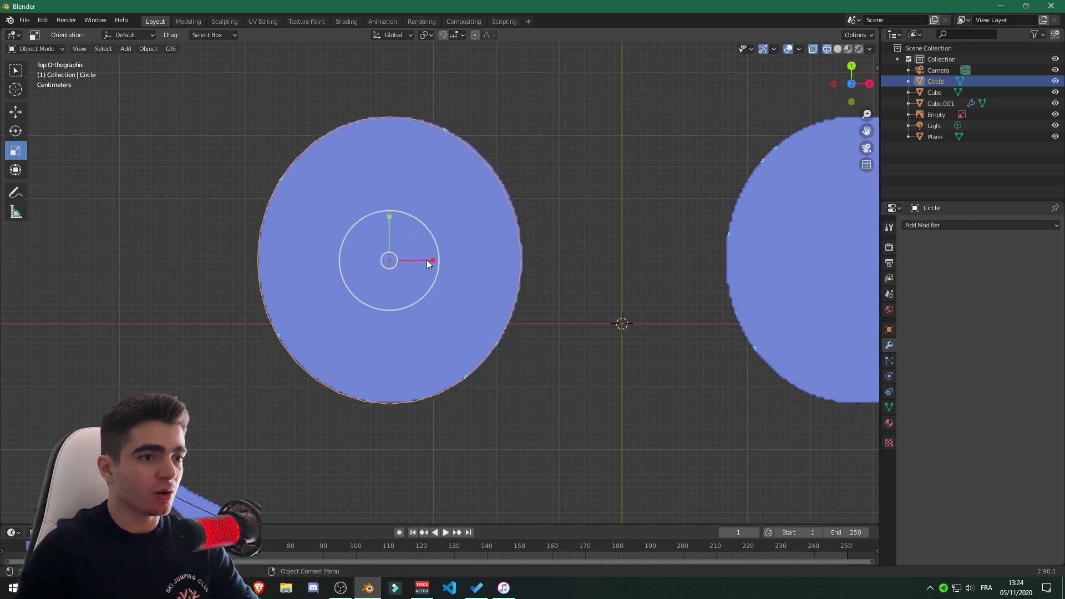
{"action": "key", "text": "g"}
{"action": "left_click", "coordinate": [444, 228]}
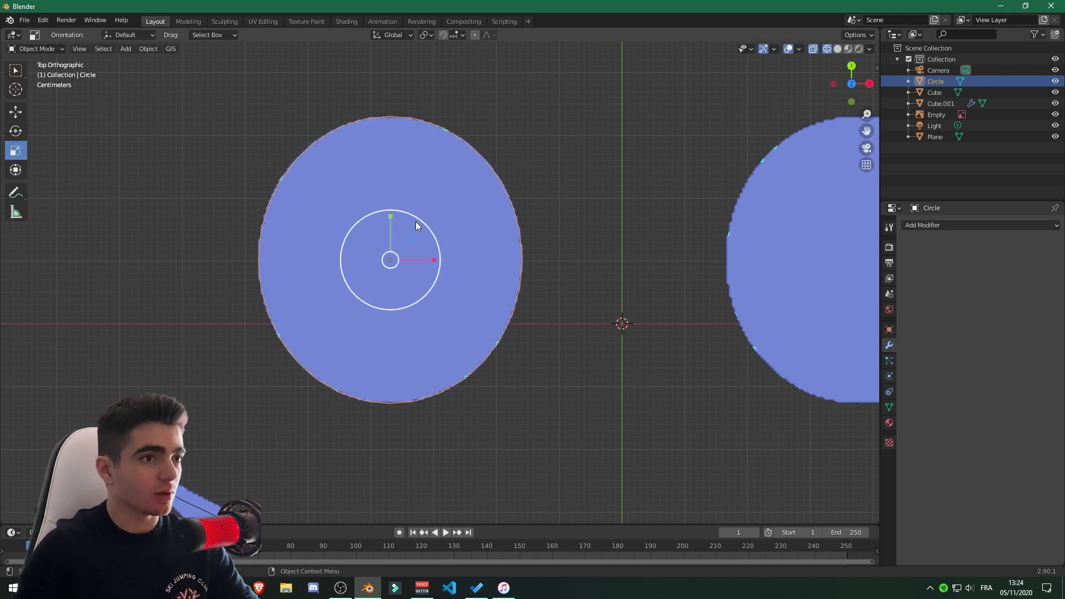
- Extrude the oval eye outline straight up along Z in Edit Mode and return to Object Mode
{"action": "left_click", "coordinate": [33, 48]}
{"action": "left_click", "coordinate": [33, 75]}
{"action": "middle_click_drag", "start_coordinate": [188, 214], "coordinate": [411, 293]}
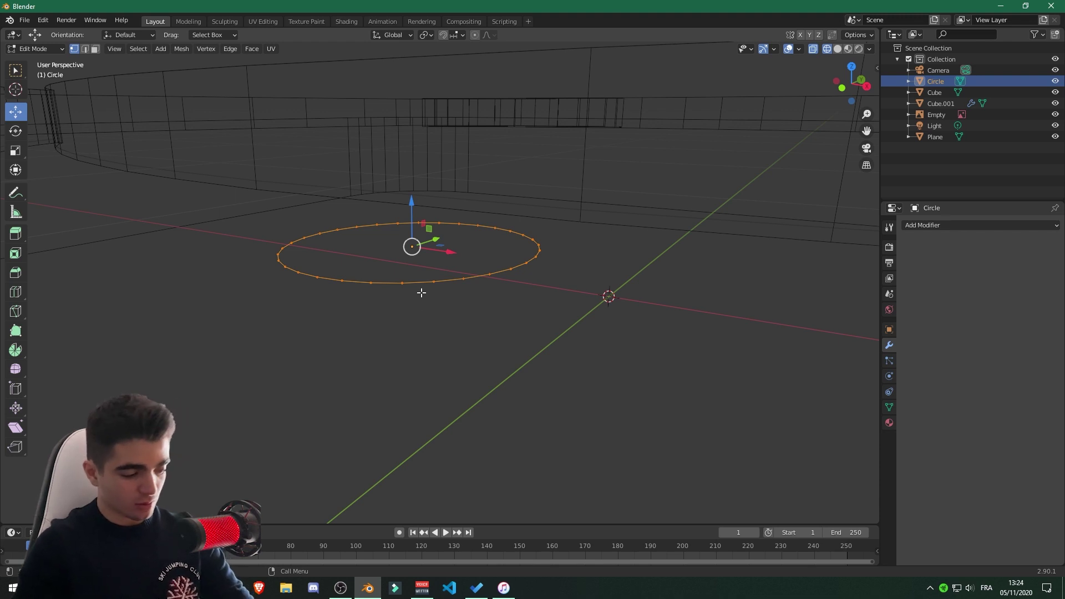
{"action": "key", "text": "e"}
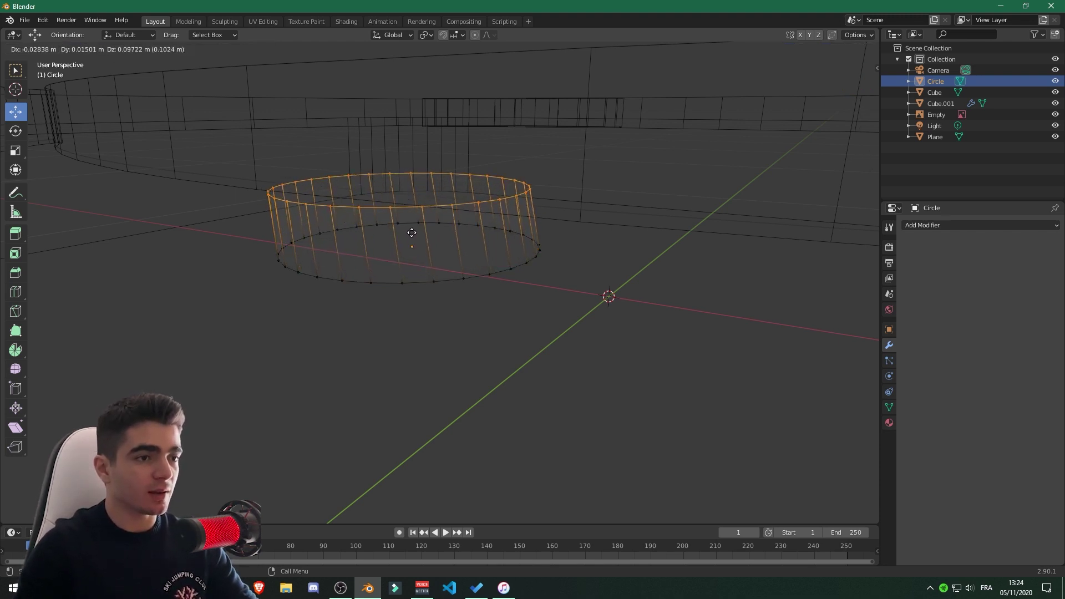
{"action": "key", "text": "z"}
{"action": "left_click", "coordinate": [398, 153]}
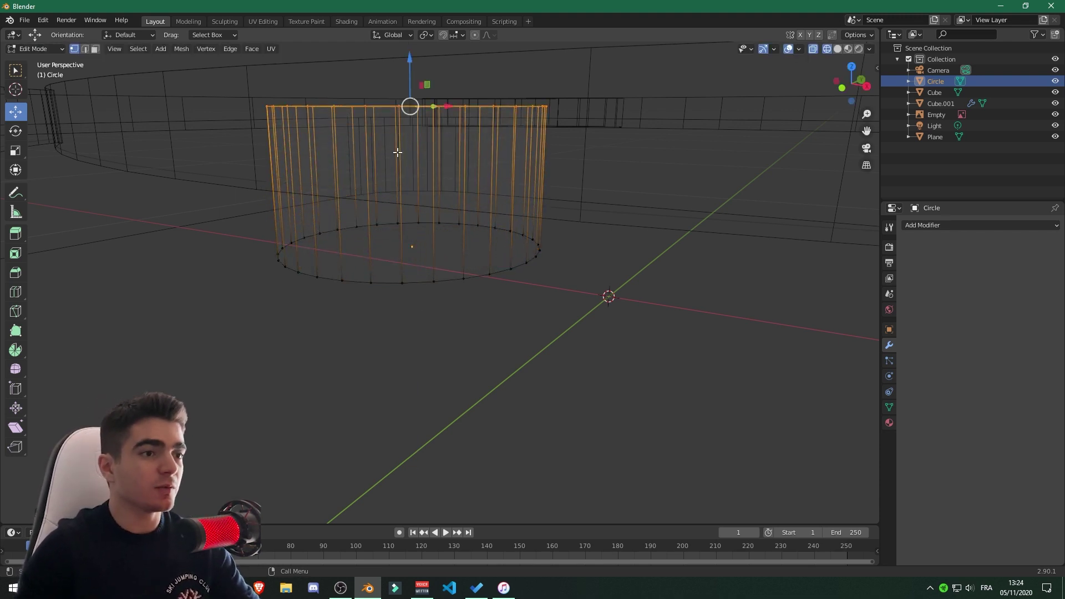
{"action": "scroll", "coordinate": [424, 226], "scroll_direction": "down", "scroll_amount": 4}
{"action": "middle_click_drag", "start_coordinate": [406, 174], "coordinate": [380, 320], "text": "shift"}
{"action": "scroll", "coordinate": [420, 409], "scroll_direction": "up", "scroll_amount": 2}
{"action": "key", "text": "Tab"}
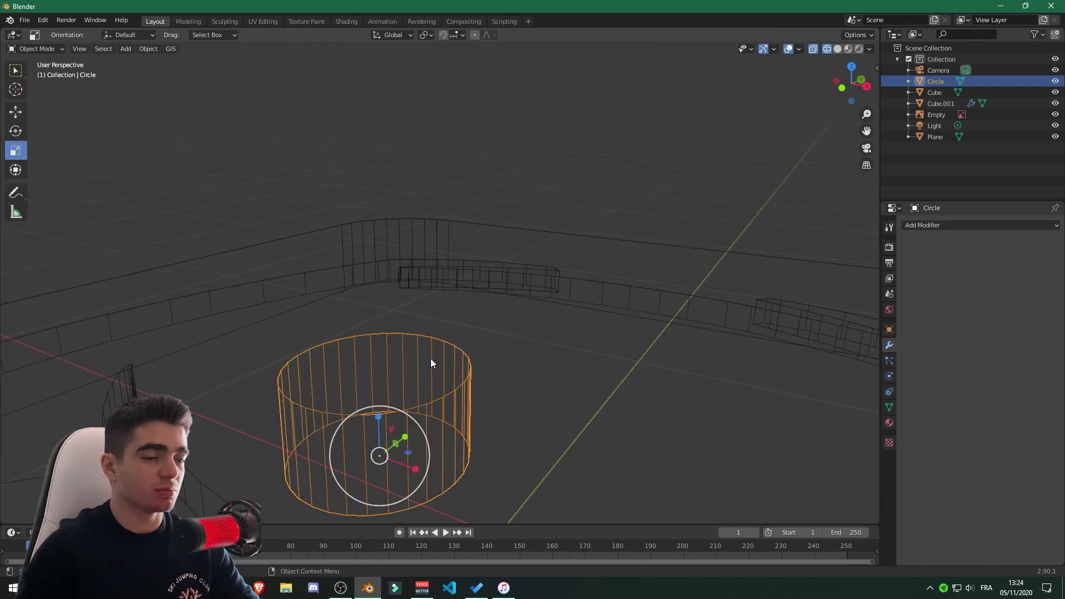
- Display the scene in solid shading and raise the extruded eye until it sticks out above the face shape
{"action": "key", "text": "KP_7"}
{"action": "middle_click_drag", "start_coordinate": [508, 364], "coordinate": [435, 347]}
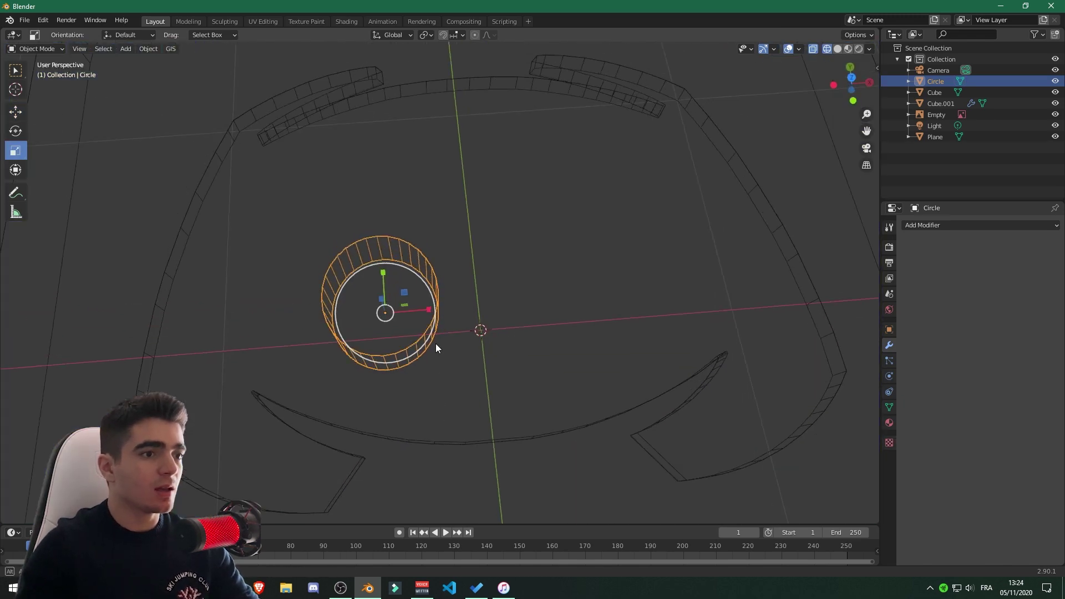
{"action": "key", "text": "z"}
{"action": "left_click", "coordinate": [532, 310]}
{"action": "scroll", "coordinate": [400, 294], "scroll_direction": "up", "scroll_amount": 2}
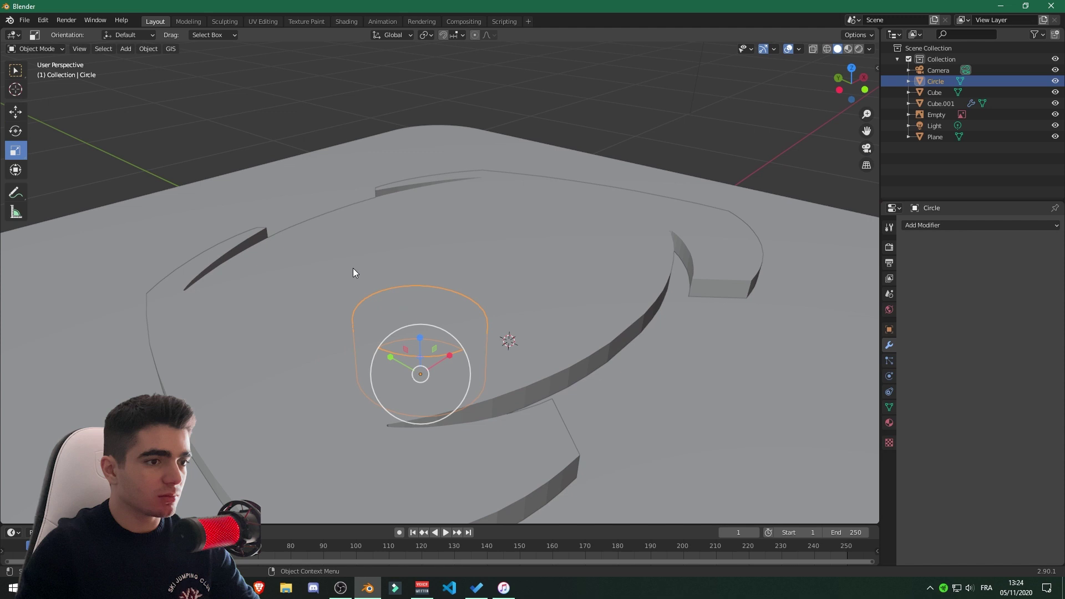
{"action": "left_click", "coordinate": [15, 111]}
{"action": "left_click_drag", "start_coordinate": [420, 334], "coordinate": [419, 327]}
{"action": "middle_click_drag", "start_coordinate": [419, 327], "coordinate": [392, 253]}
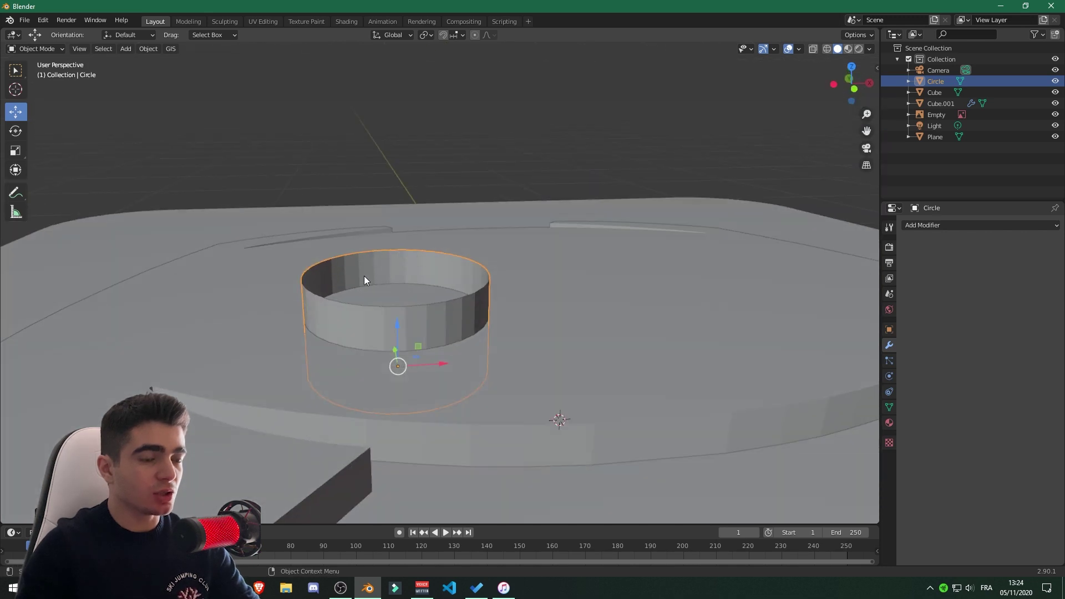
- Select the upper edge loop of the eye ring in Edit Mode and fill it with a face
{"action": "key", "text": "Tab"}
{"action": "scroll", "coordinate": [411, 277], "scroll_direction": "up", "scroll_amount": 3}
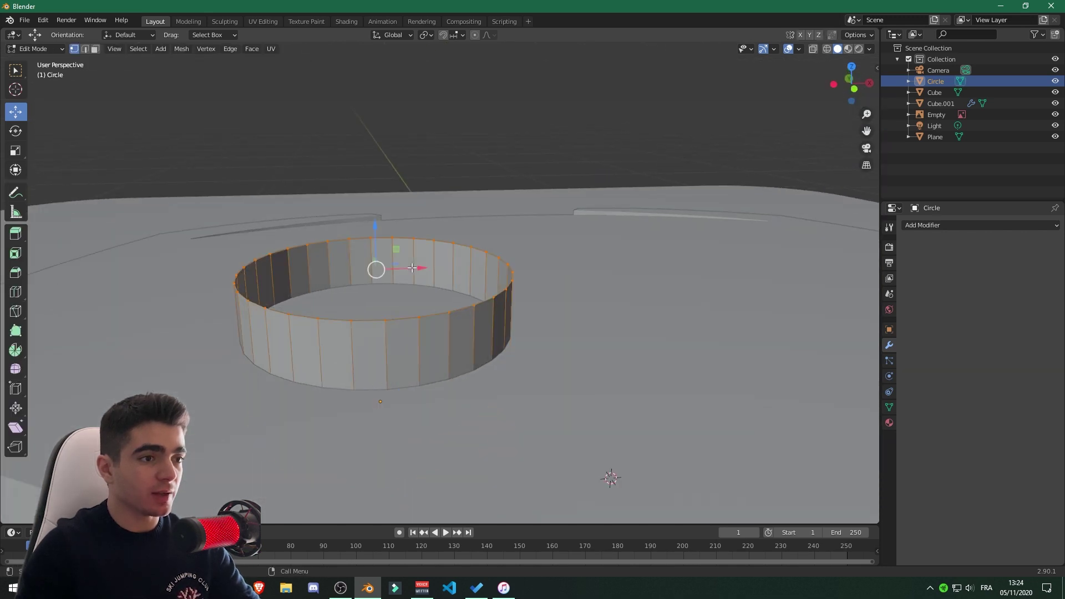
{"action": "left_click", "coordinate": [410, 318]}
{"action": "left_click", "coordinate": [406, 320], "text": "alt"}
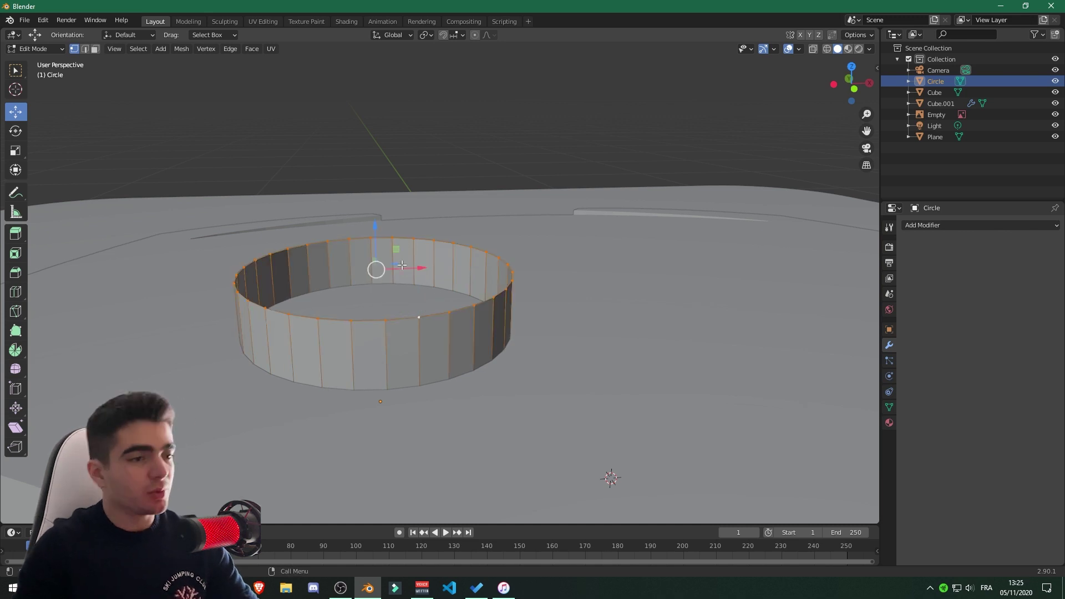
{"action": "key", "text": "f"}
{"action": "middle_click_drag", "start_coordinate": [399, 302], "coordinate": [460, 288]}
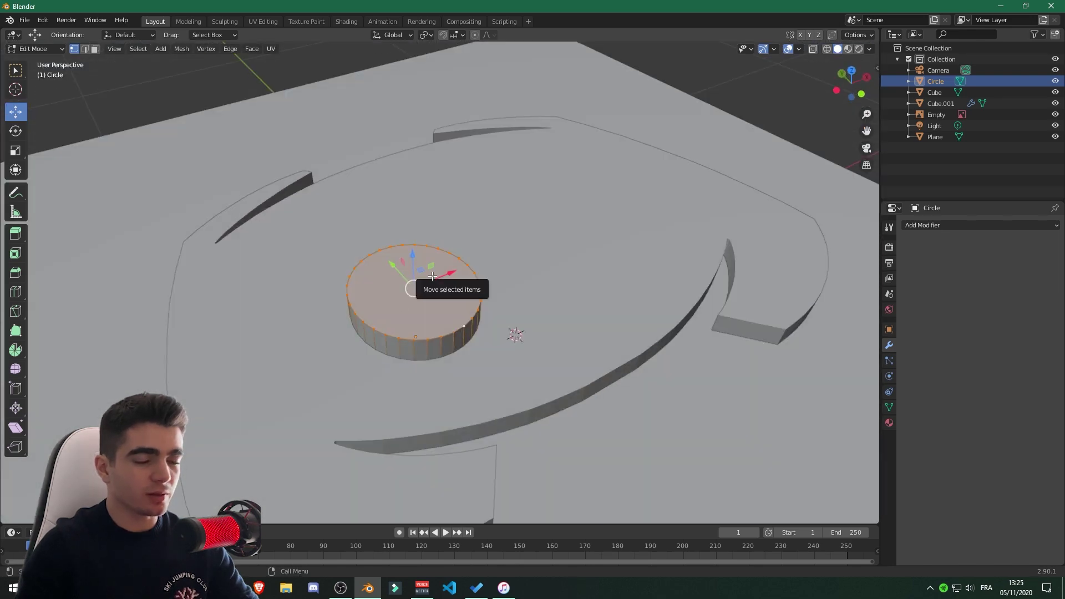
- Duplicate the whole eye mesh in top view and move the copy along X to line up with the reference image's right eye
{"action": "key", "text": "KP_7"}
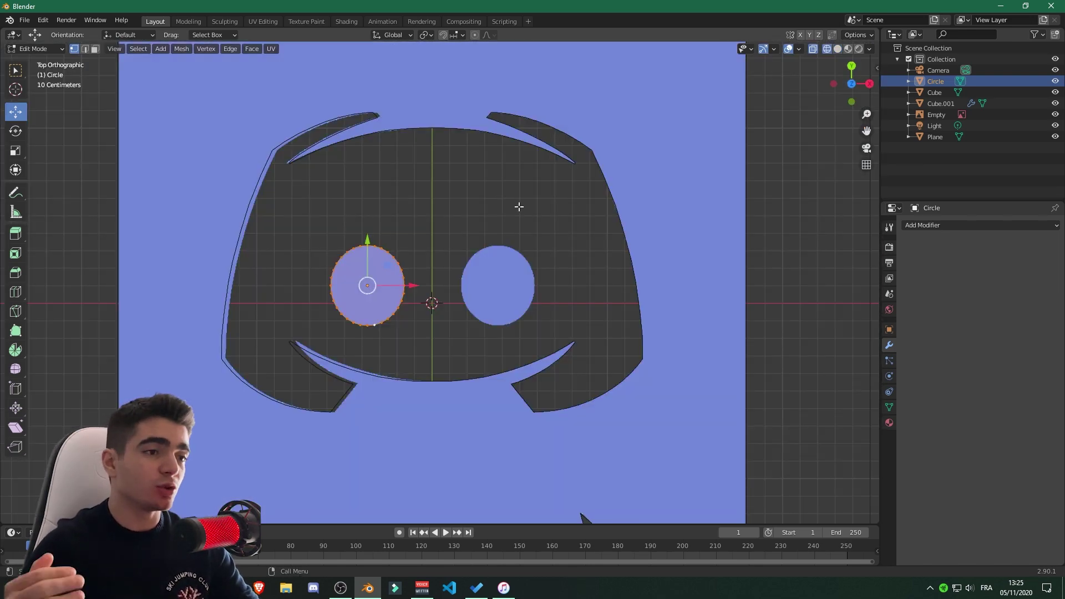
{"action": "scroll", "coordinate": [518, 207], "scroll_direction": "up", "scroll_amount": 5}
{"action": "scroll", "coordinate": [294, 279], "scroll_direction": "down", "scroll_amount": 2}
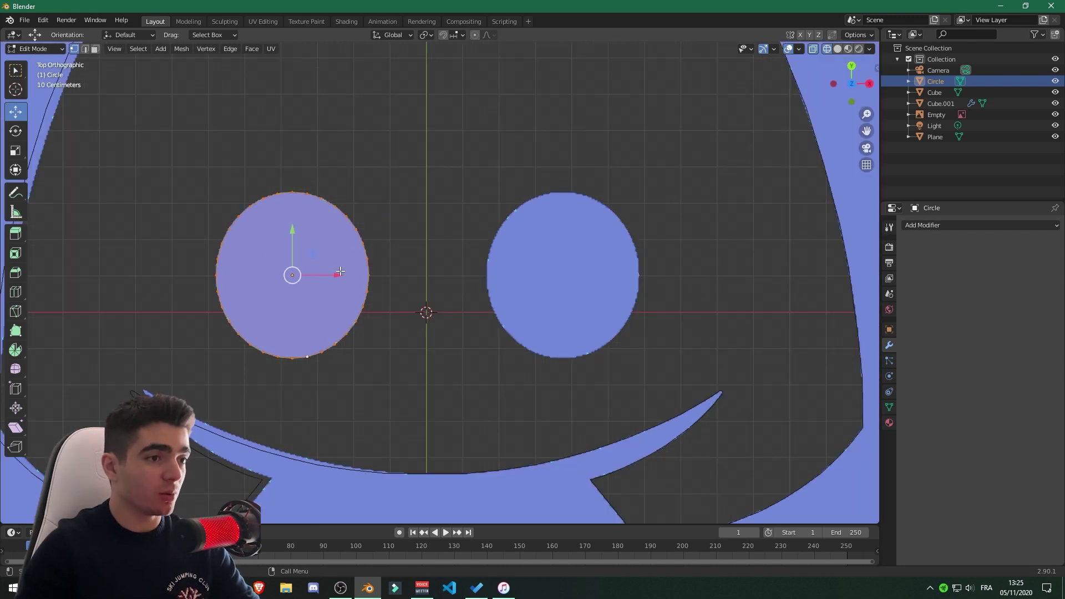
{"action": "middle_click_drag", "start_coordinate": [340, 271], "coordinate": [406, 189]}
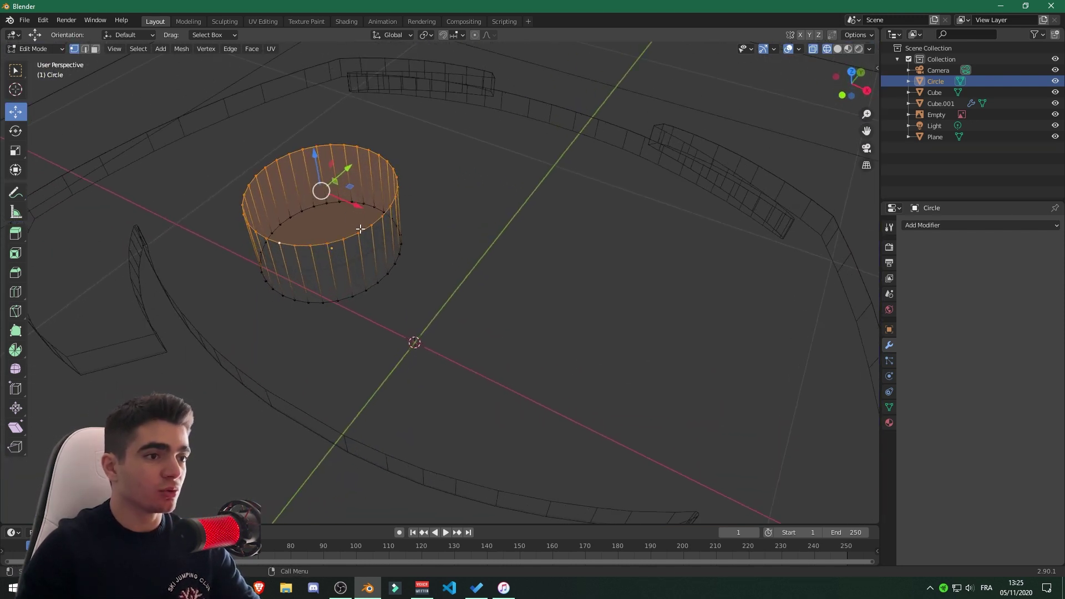
{"action": "key", "text": "a"}
{"action": "key", "text": "KP_7"}
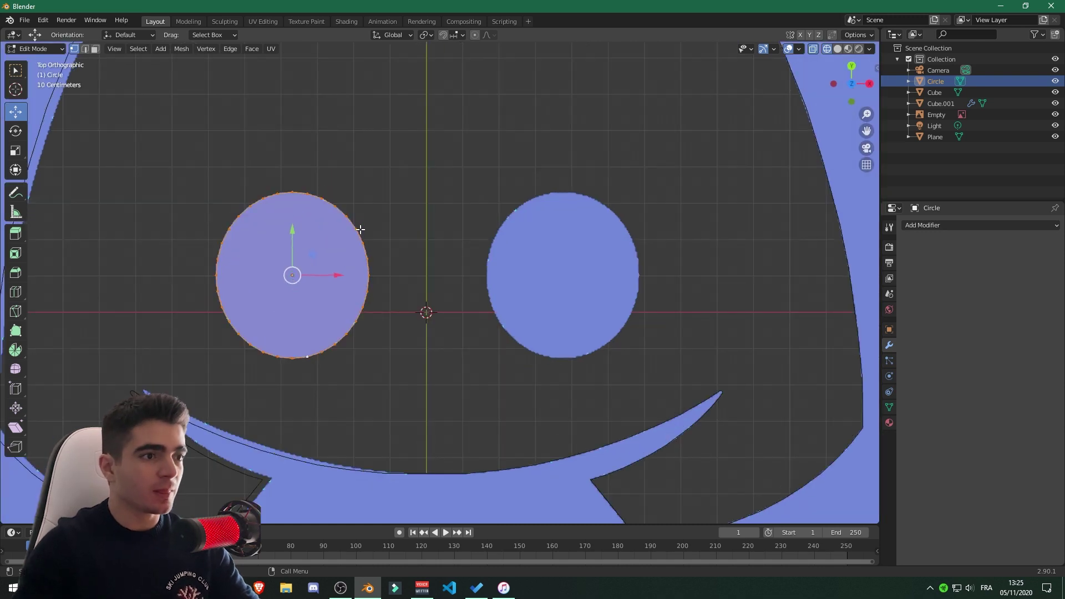
{"action": "key", "text": "g"}
{"action": "key", "text": "x"}
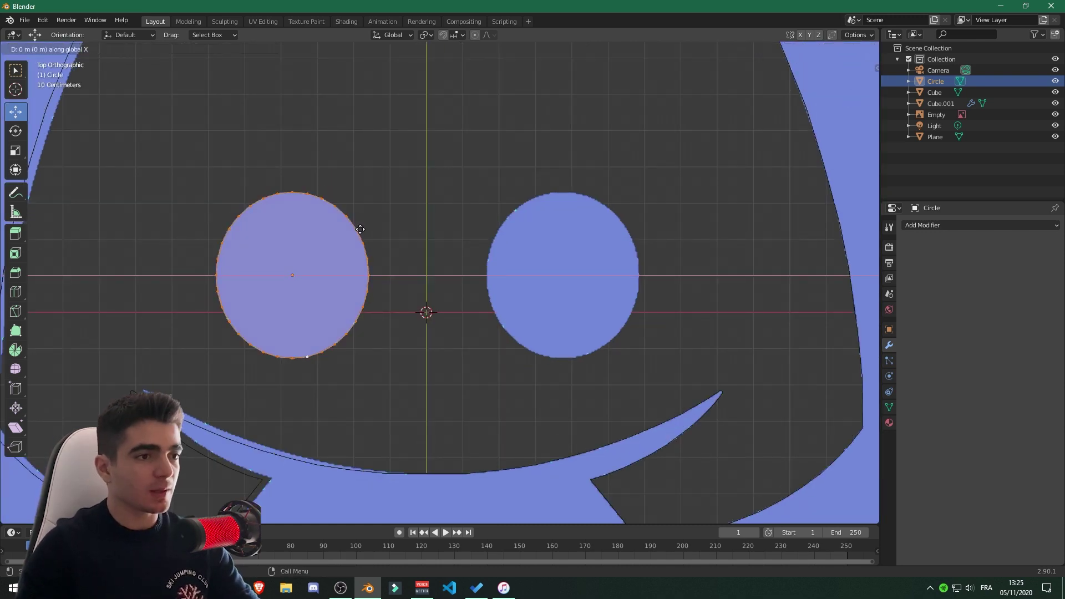
{"action": "left_click", "coordinate": [632, 248]}
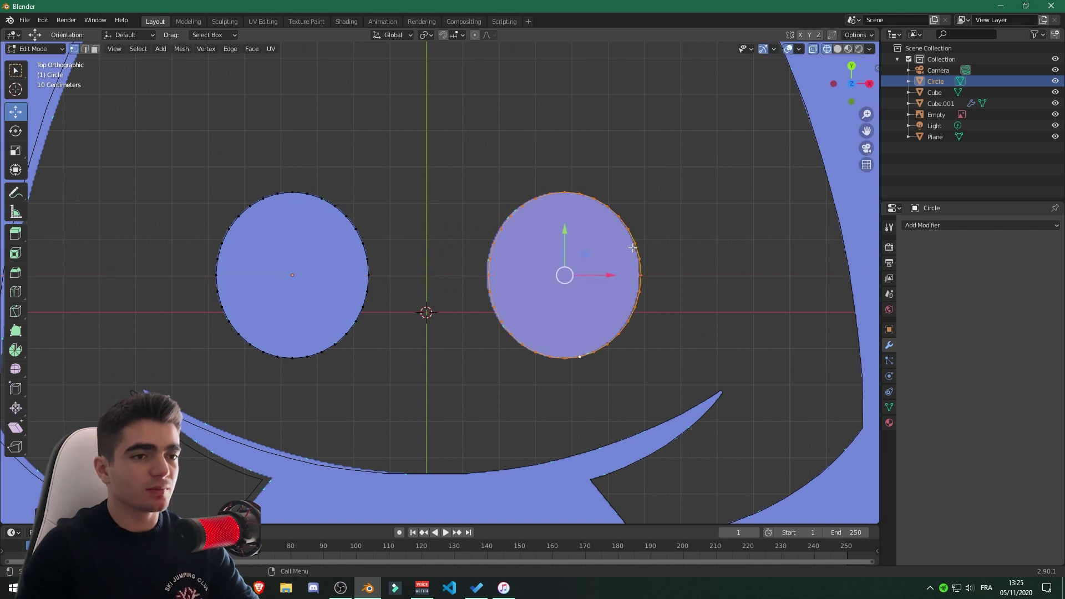
{"action": "key", "text": "g"}
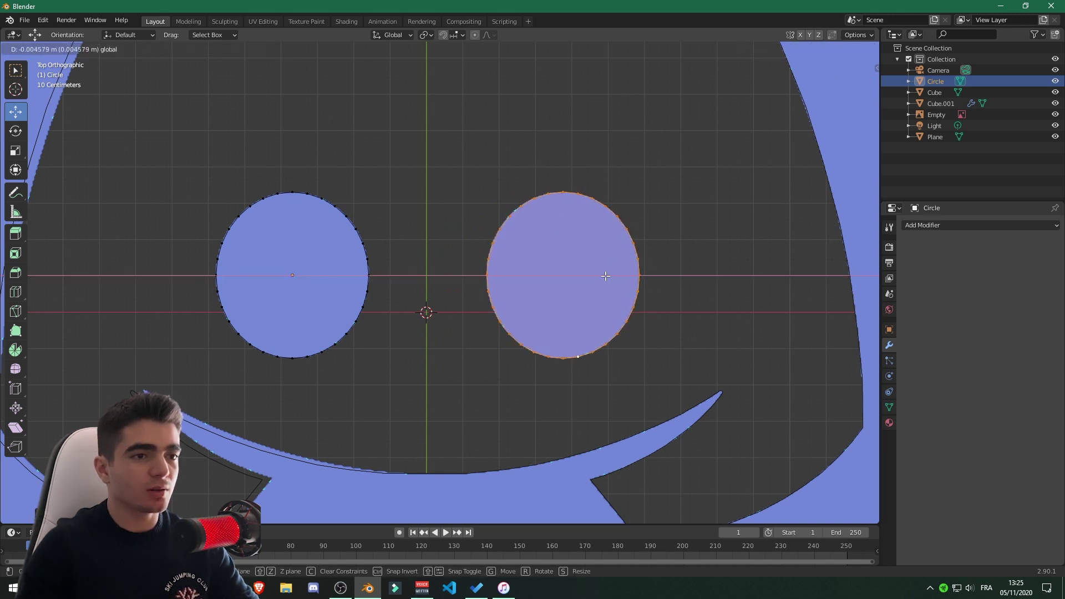
{"action": "key", "text": "Escape"}
- Switch to Object Mode and display the scene in solid shading
{"action": "left_click", "coordinate": [35, 48]}
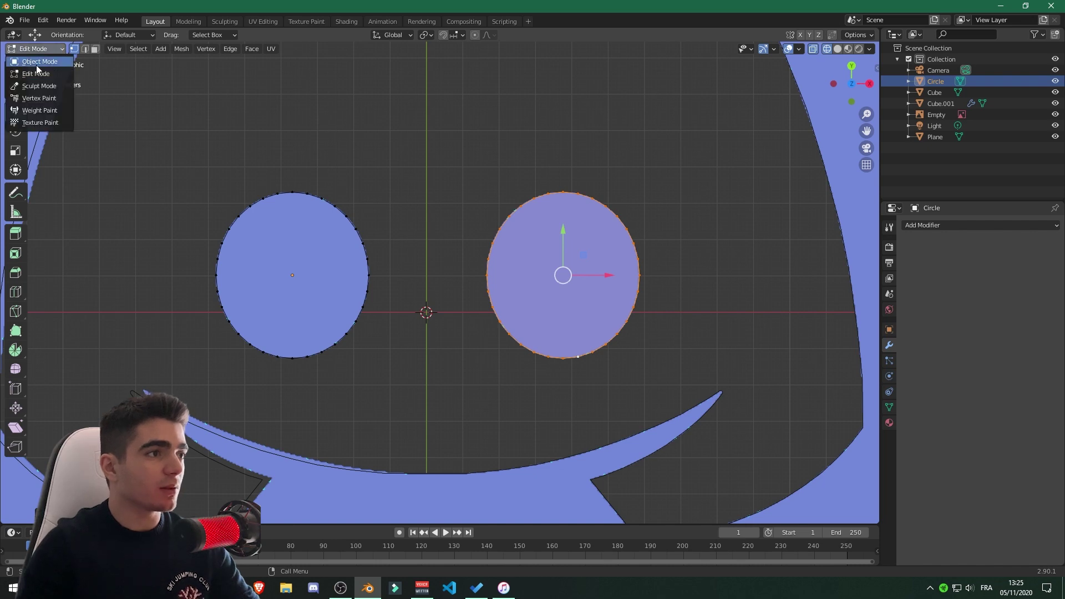
{"action": "left_click", "coordinate": [36, 65]}
{"action": "left_click", "coordinate": [837, 49]}
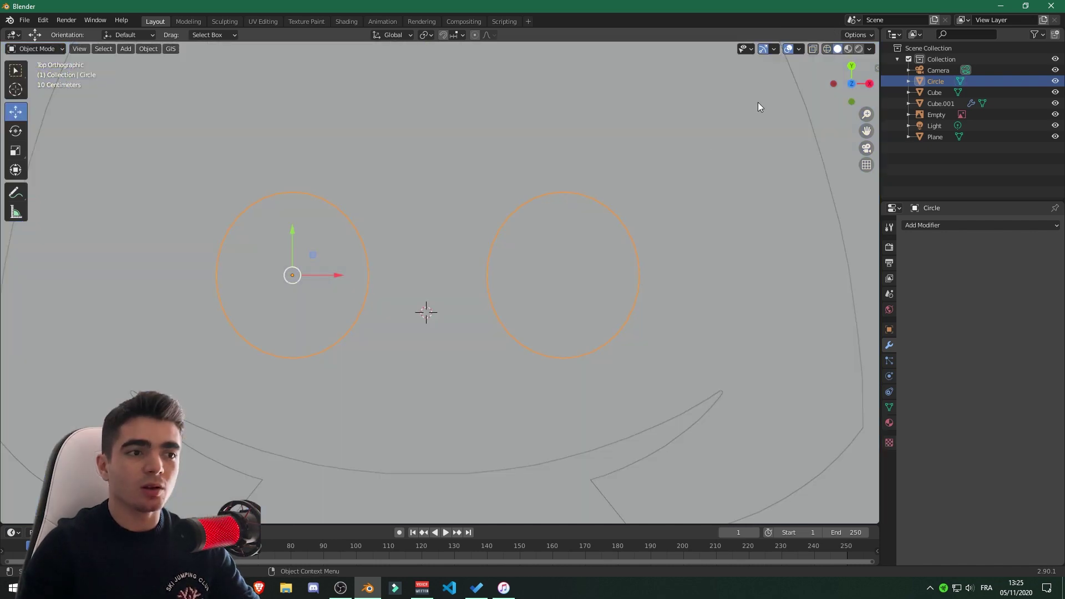
- Add a Boolean modifier set to Difference to the face shape, with the eyes mesh as the cutting object
{"action": "mouse_move", "coordinate": [758, 102]}
{"action": "middle_mouse_down"}
{"action": "mouse_move", "coordinate": [374, 244]}
{"action": "mouse_move", "coordinate": [373, 182]}
{"action": "mouse_move", "coordinate": [501, 172]}
{"action": "mouse_move", "coordinate": [279, 173]}
{"action": "mouse_move", "coordinate": [463, 257]}
{"action": "mouse_move", "coordinate": [477, 185]}
{"action": "mouse_move", "coordinate": [454, 184]}
{"action": "middle_mouse_up"}
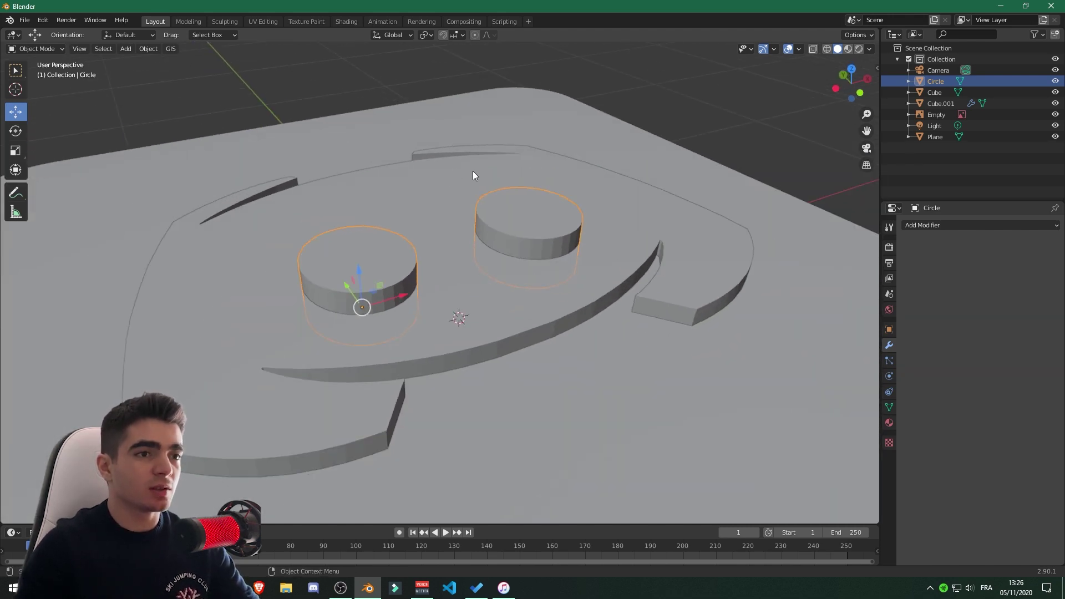
{"action": "left_click", "coordinate": [491, 172]}
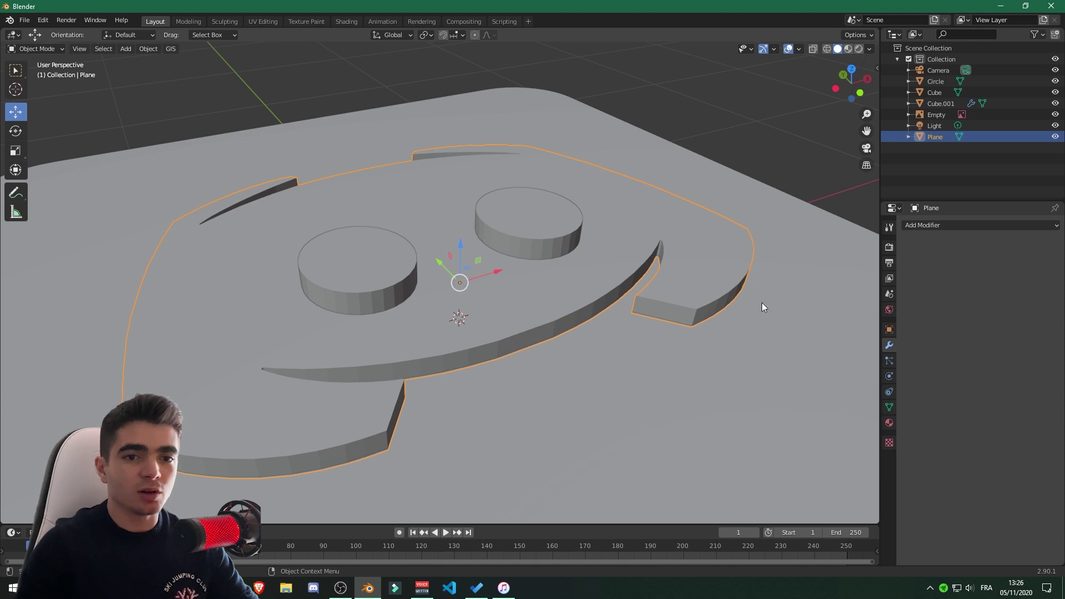
{"action": "left_click", "coordinate": [951, 226]}
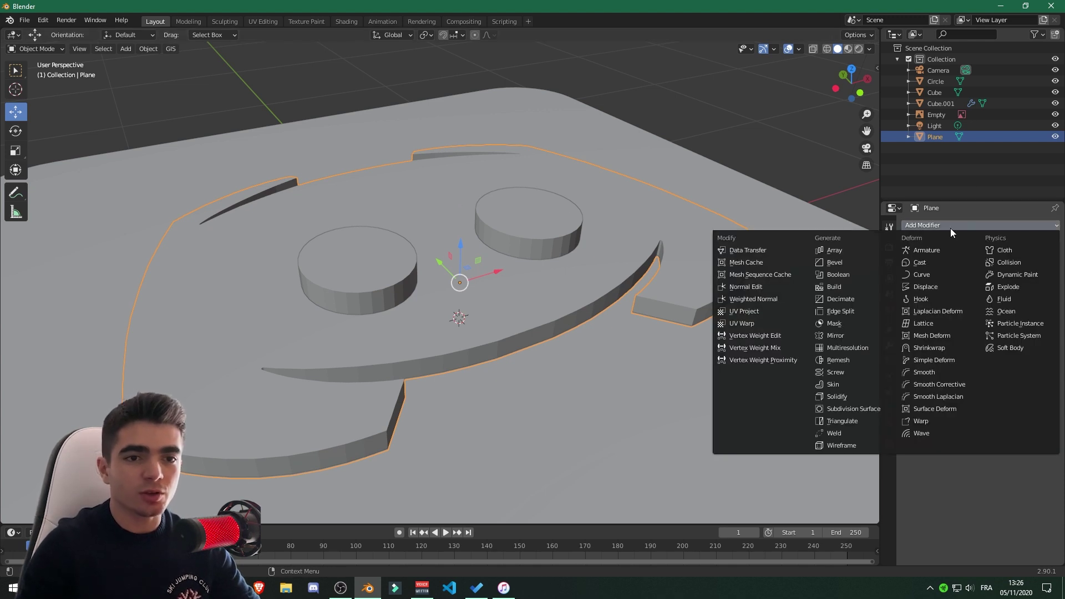
{"action": "left_click", "coordinate": [857, 274]}
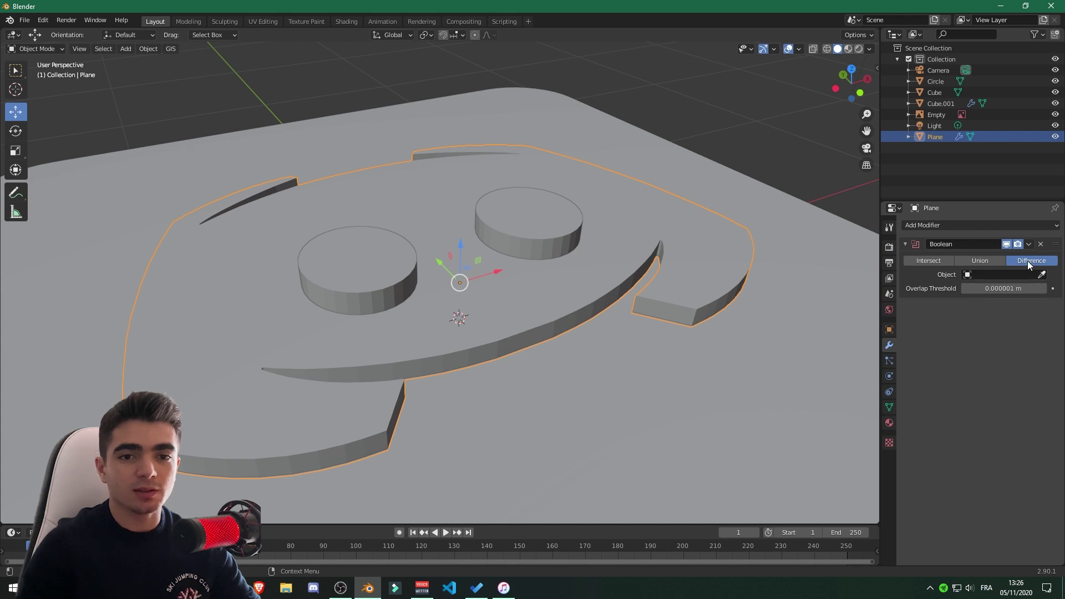
{"action": "left_click", "coordinate": [1041, 274]}
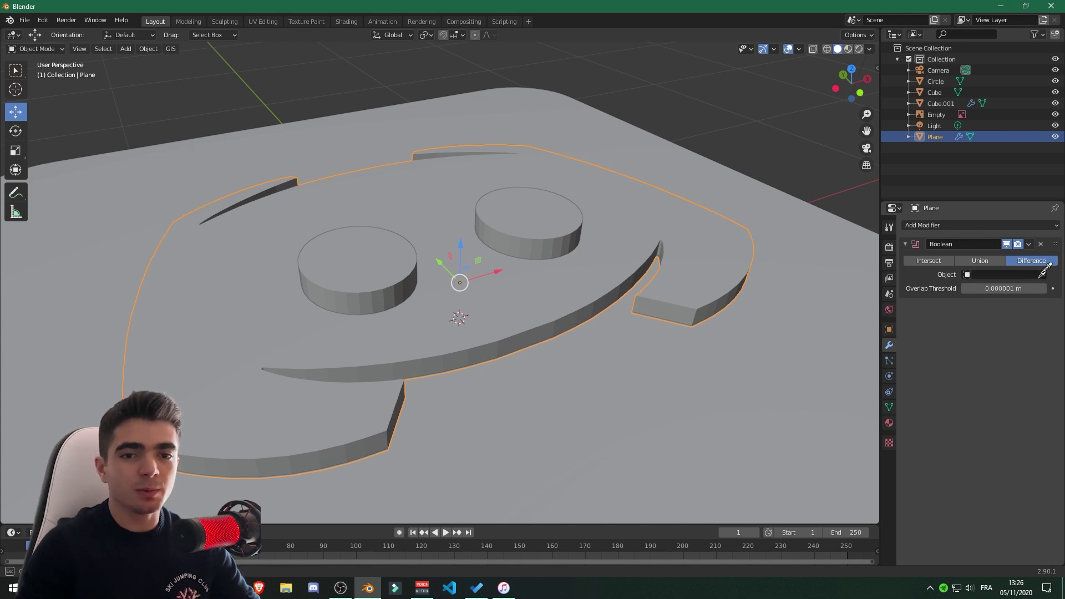
{"action": "left_click", "coordinate": [522, 212]}
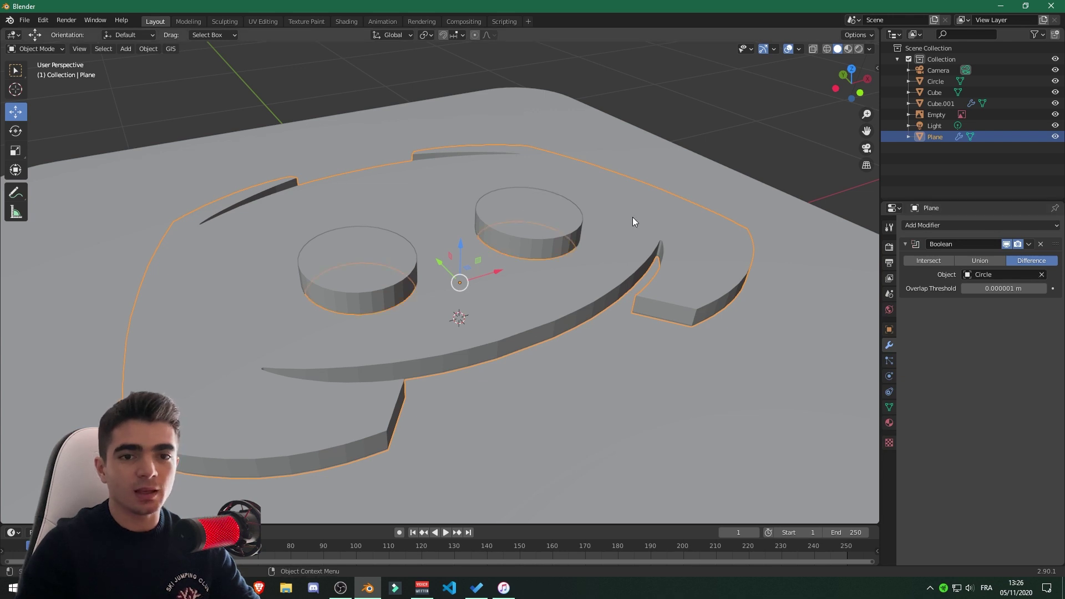
- Apply the face shape's Boolean modifier and delete the eyes mesh that served as the cutter
{"action": "left_click", "coordinate": [1028, 244]}
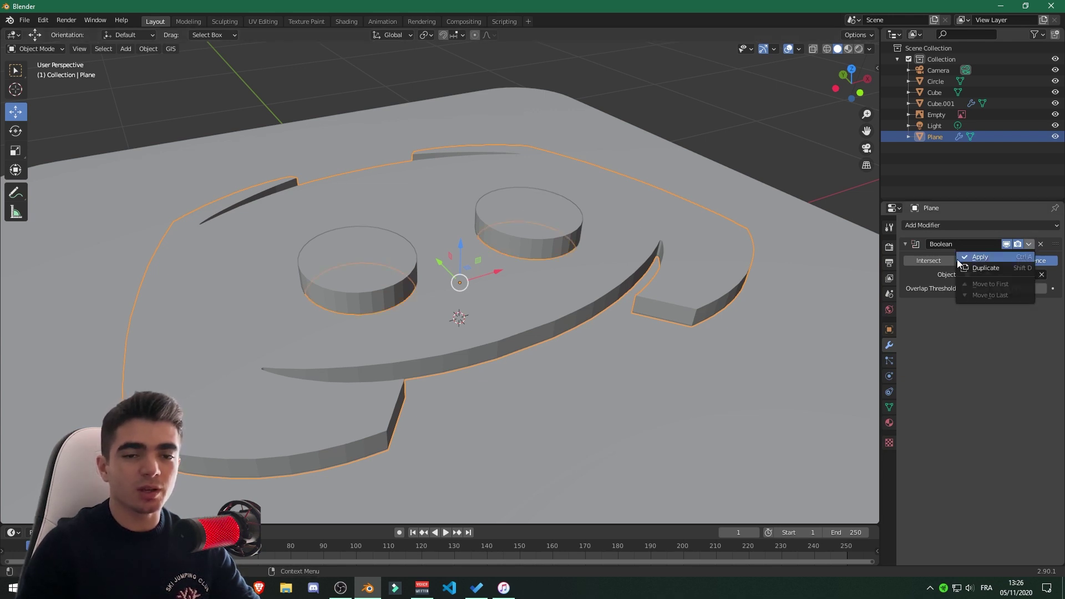
{"action": "left_click", "coordinate": [979, 257]}
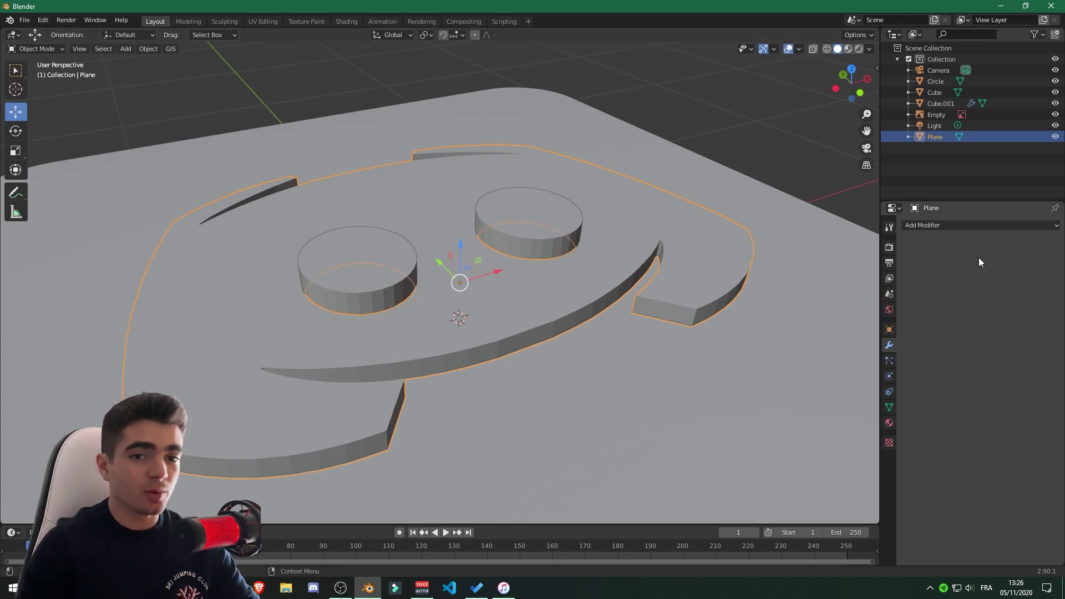
{"action": "left_click", "coordinate": [521, 209]}
{"action": "key", "text": "Delete"}
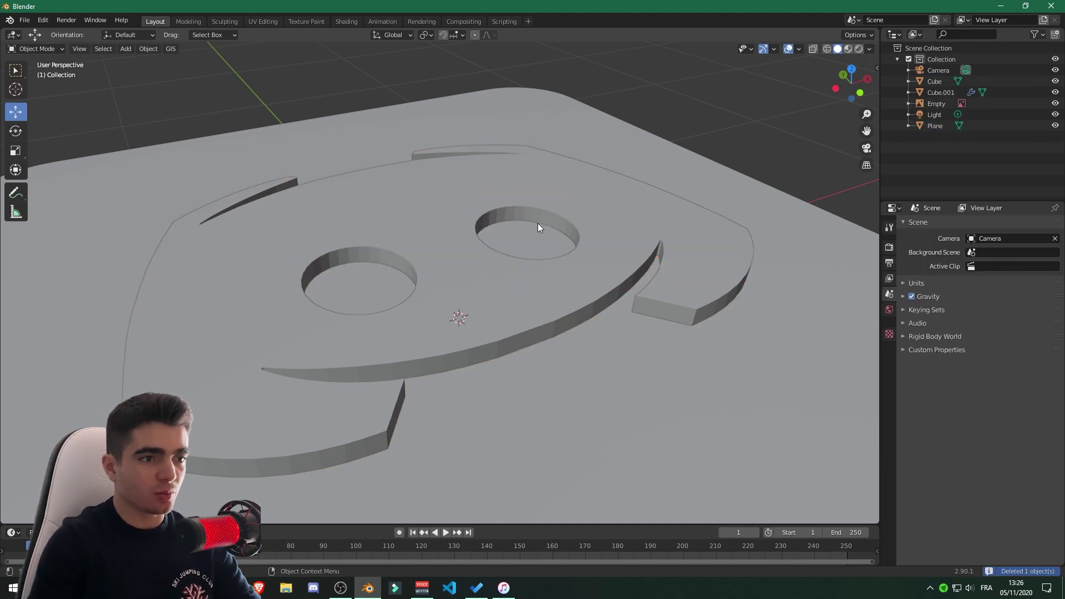
- Select the speech bubble body and create a new material for it
{"action": "middle_click_drag", "start_coordinate": [496, 244], "coordinate": [459, 285]}
{"action": "scroll", "coordinate": [459, 285], "scroll_direction": "up", "scroll_amount": 5}
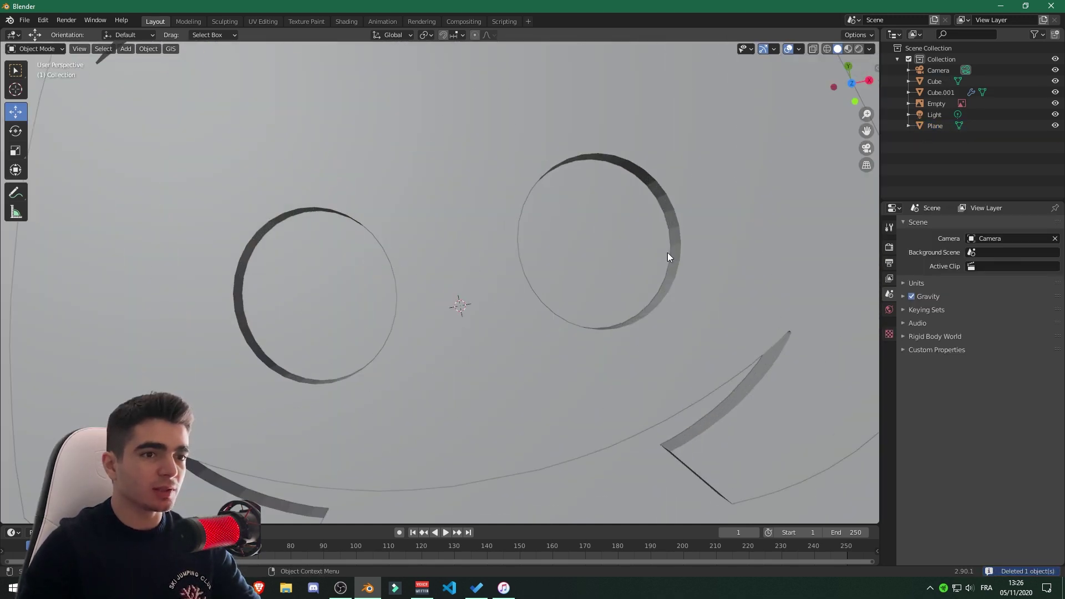
{"action": "scroll", "coordinate": [549, 357], "scroll_direction": "down", "scroll_amount": 5}
{"action": "middle_click_drag", "start_coordinate": [549, 357], "coordinate": [520, 222]}
{"action": "scroll", "coordinate": [525, 313], "scroll_direction": "down", "scroll_amount": 3}
{"action": "left_click", "coordinate": [557, 266]}
{"action": "scroll", "coordinate": [520, 333], "scroll_direction": "up", "scroll_amount": 2}
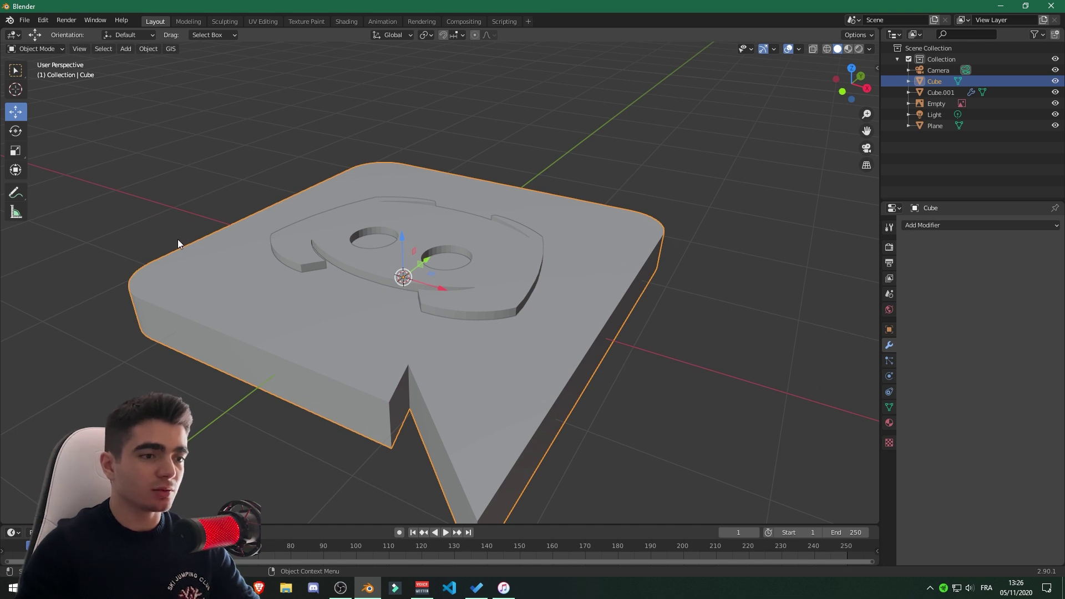
{"action": "left_click", "coordinate": [890, 425]}
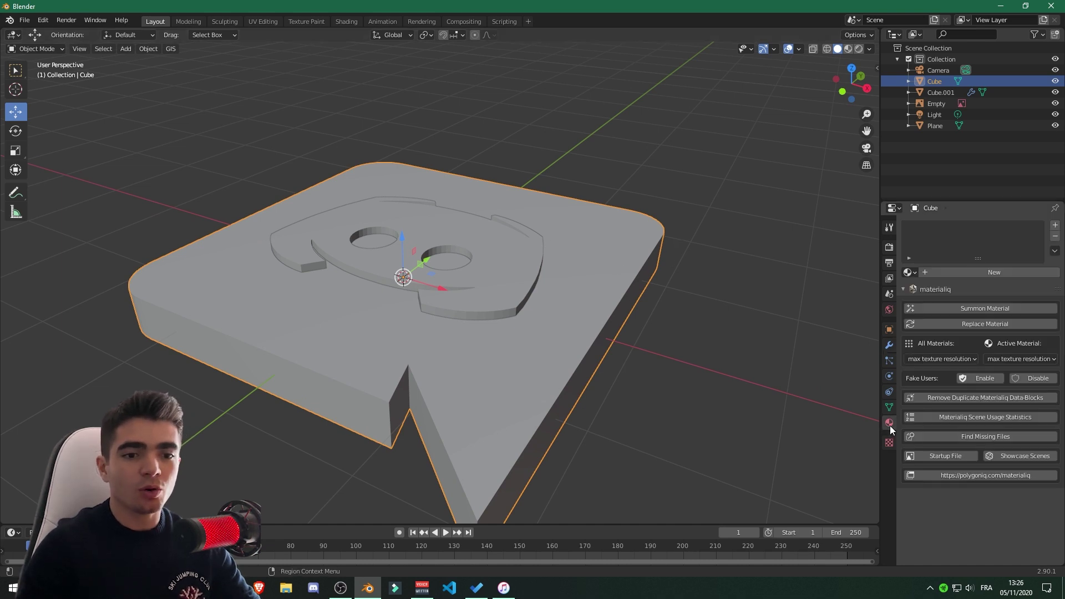
{"action": "left_click", "coordinate": [980, 275]}
{"action": "scroll", "coordinate": [665, 293], "scroll_direction": "down", "scroll_amount": 3}
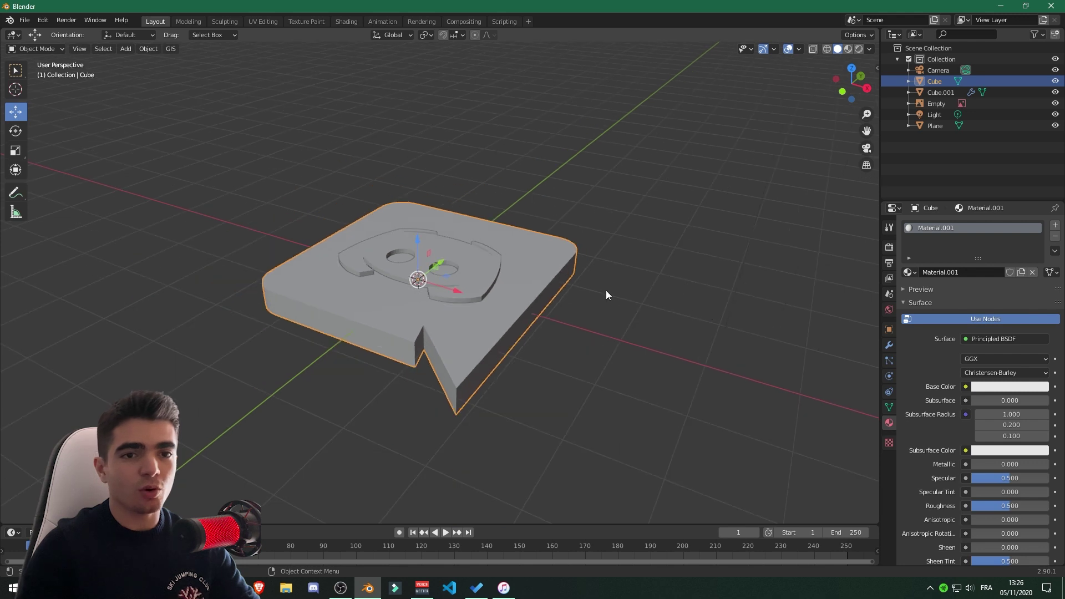
- Show the reference image in top wireframe view and sample its blue as the base color of the bubble's material
{"action": "middle_click_drag", "start_coordinate": [606, 291], "coordinate": [635, 295]}
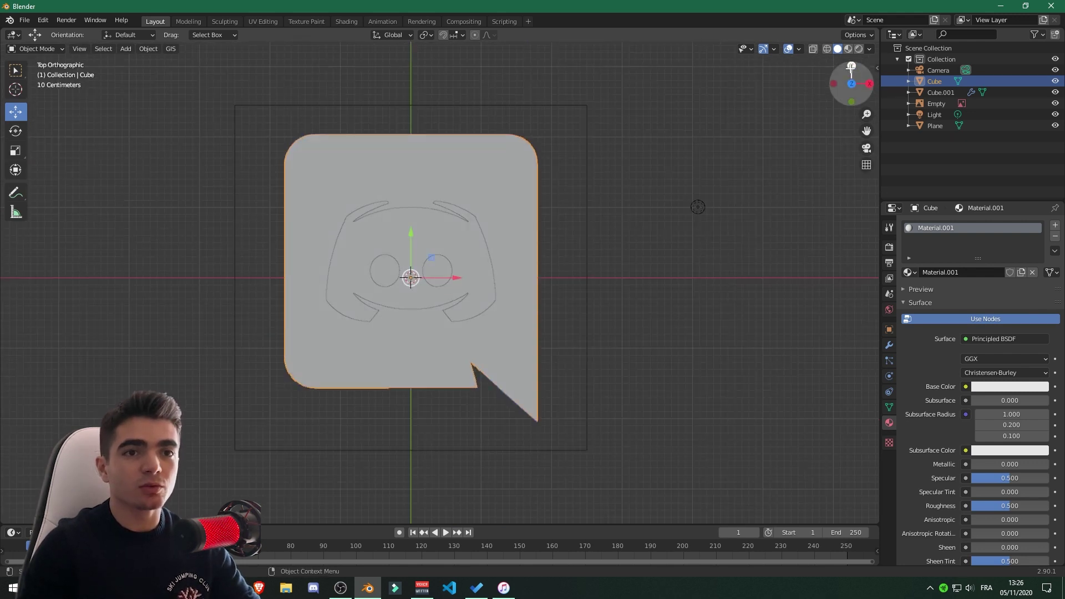
{"action": "left_click", "coordinate": [852, 69]}
{"action": "left_click", "coordinate": [826, 48]}
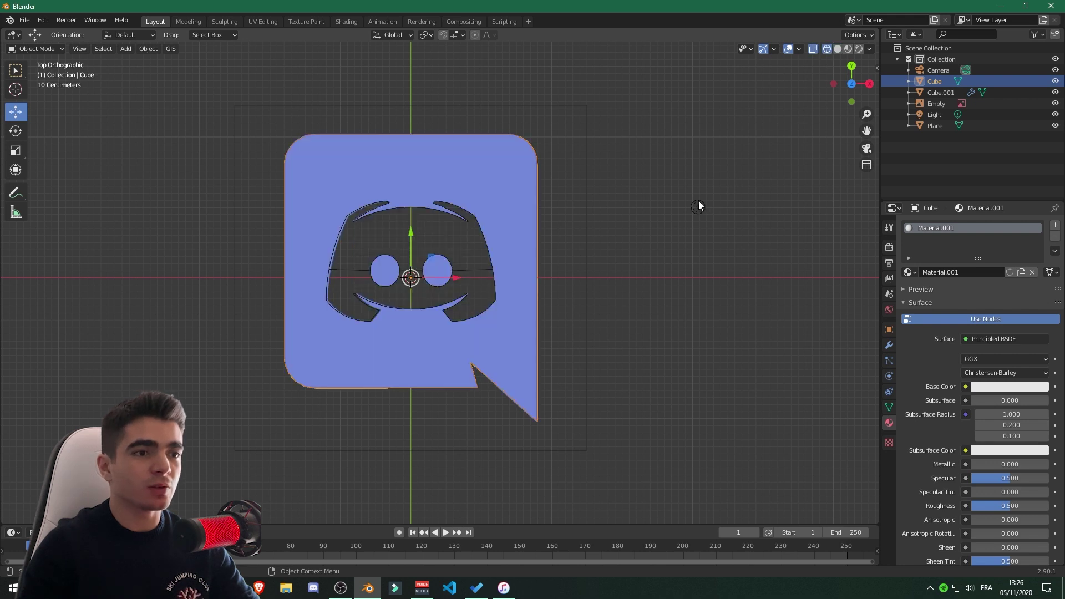
{"action": "scroll", "coordinate": [697, 201], "scroll_direction": "up", "scroll_amount": 2}
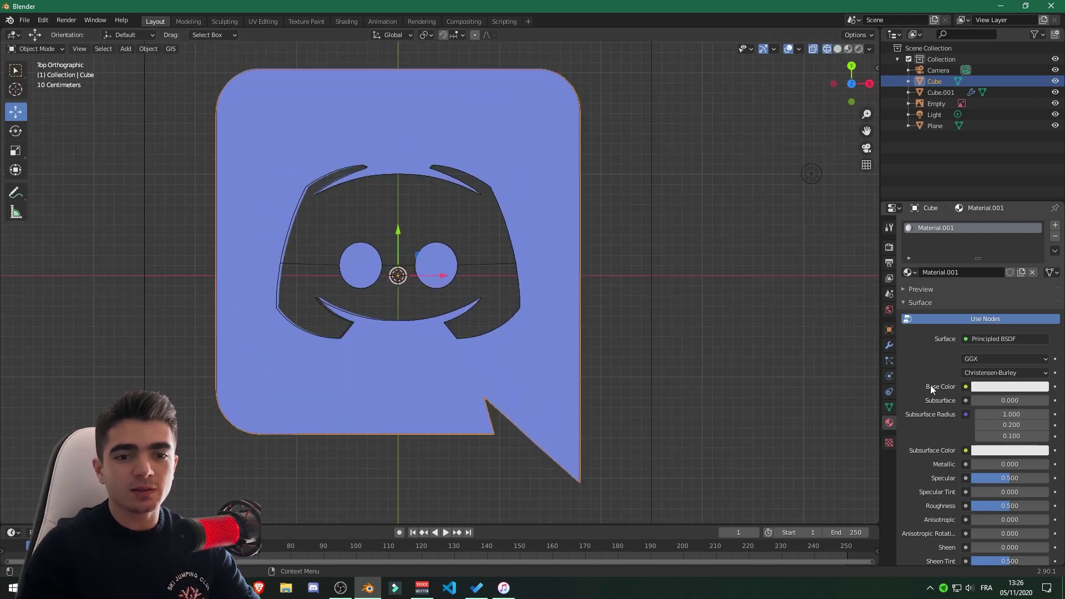
{"action": "left_click", "coordinate": [1013, 387]}
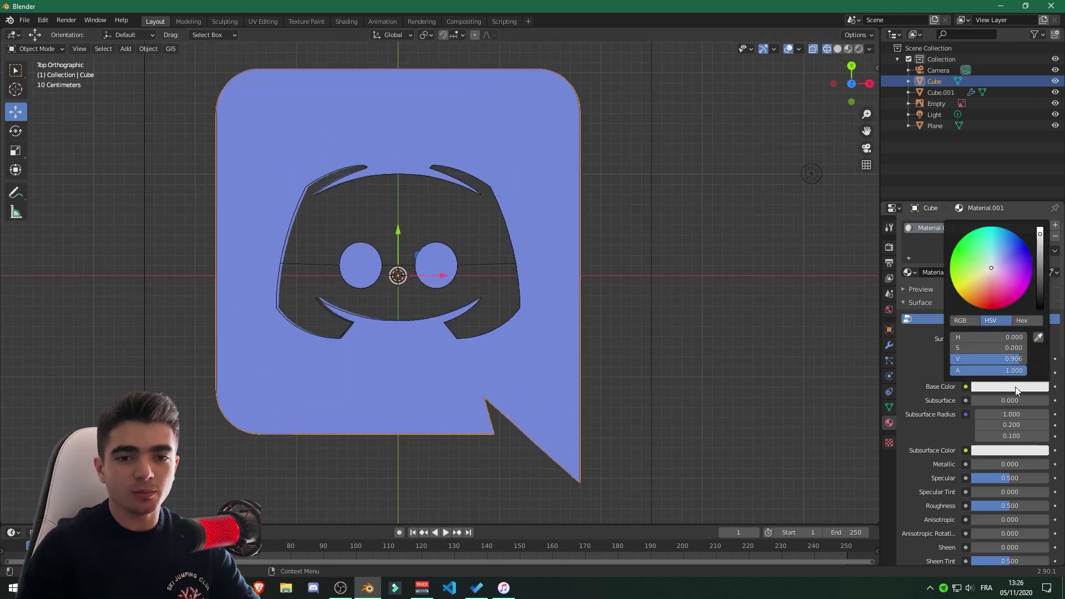
{"action": "left_click", "coordinate": [1038, 337]}
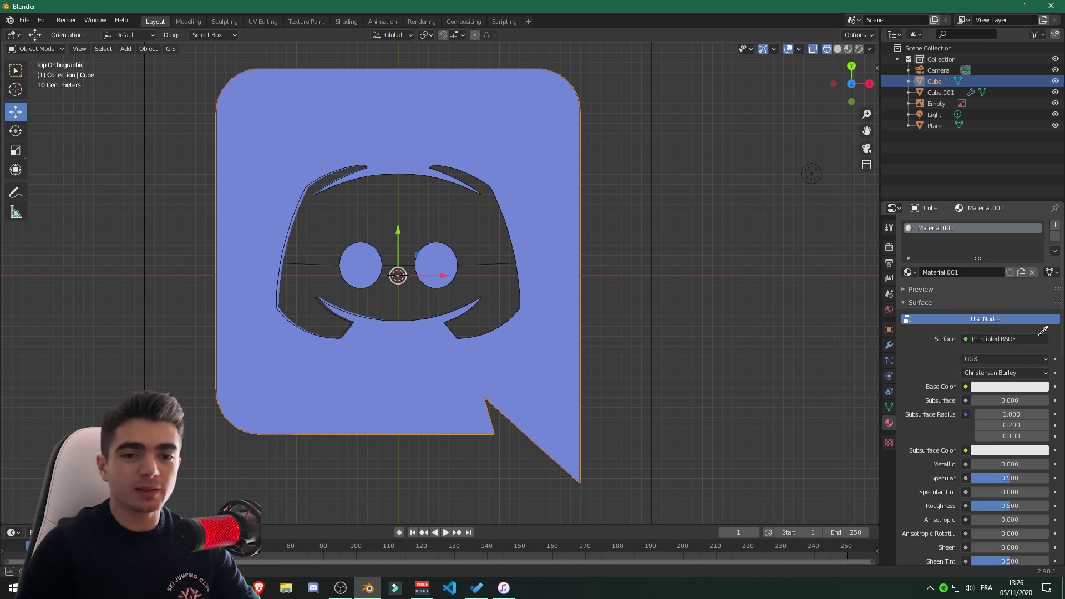
{"action": "left_click", "coordinate": [514, 100]}
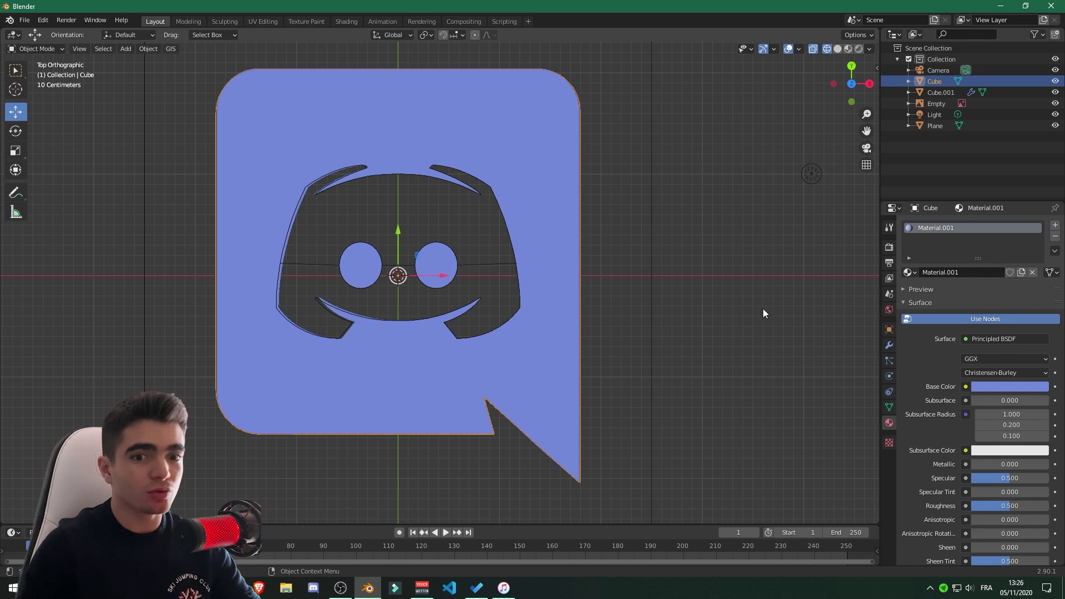
- Display the scene in rendered shading from a perspective angle
{"action": "scroll", "coordinate": [749, 333], "scroll_direction": "up", "scroll_amount": 2}
{"action": "scroll", "coordinate": [743, 366], "scroll_direction": "down", "scroll_amount": 1}
{"action": "key", "text": "shift+z"}
{"action": "mouse_move", "coordinate": [766, 378]}
{"action": "middle_mouse_down"}
{"action": "mouse_move", "coordinate": [725, 318]}
{"action": "mouse_move", "coordinate": [737, 312]}
{"action": "middle_mouse_up"}
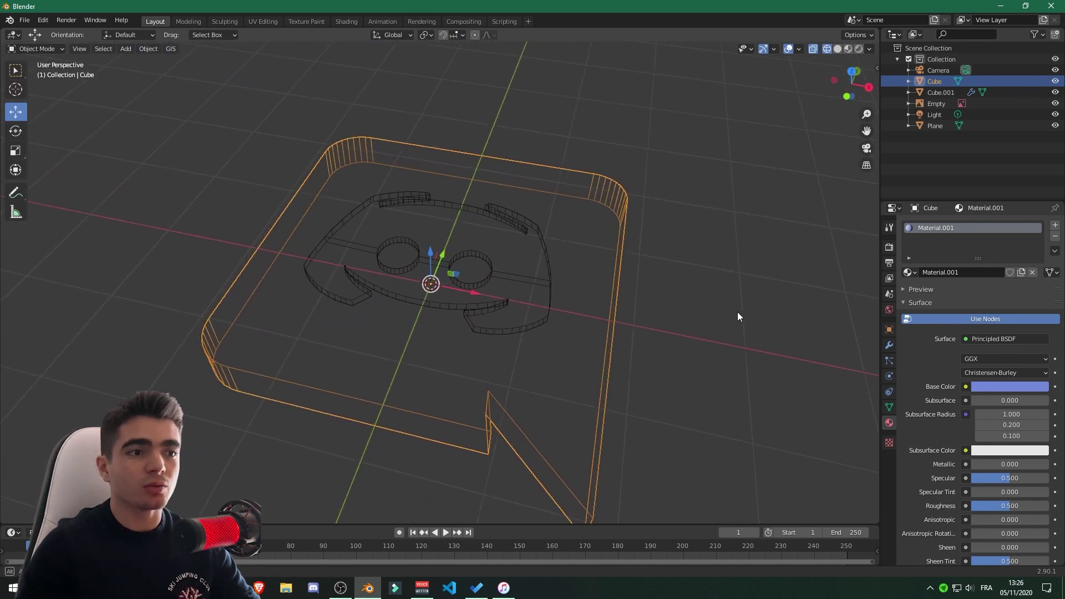
{"action": "left_click", "coordinate": [857, 49]}
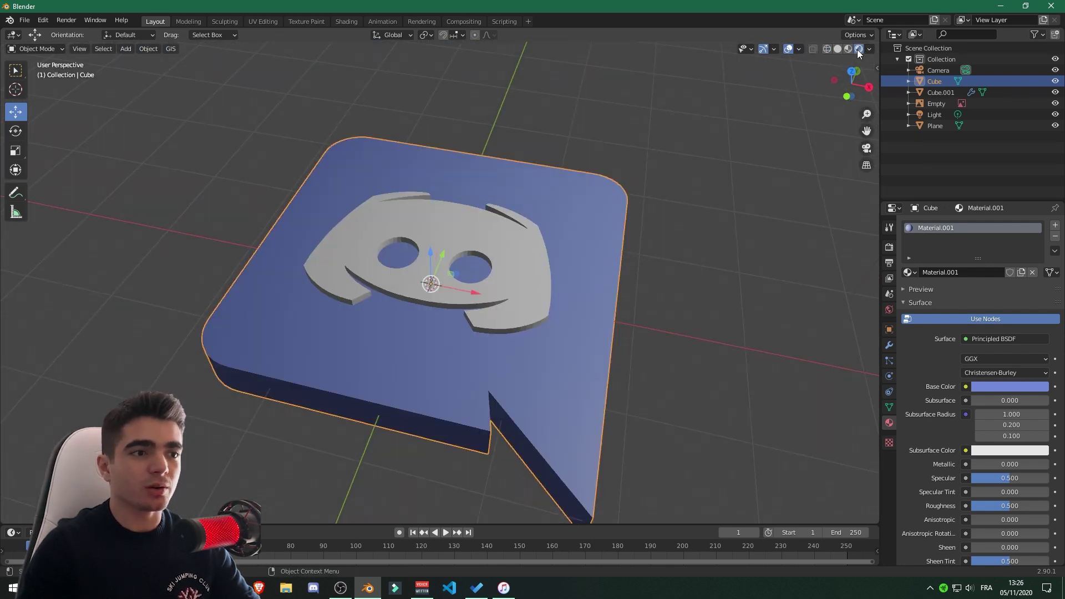
- Give the face shape a new material with a pure white base color (value 1.000), then deselect it
{"action": "mouse_move", "coordinate": [467, 271]}
{"action": "middle_mouse_down"}
{"action": "mouse_move", "coordinate": [593, 255]}
{"action": "mouse_move", "coordinate": [564, 277]}
{"action": "mouse_move", "coordinate": [571, 329]}
{"action": "mouse_move", "coordinate": [546, 328]}
{"action": "mouse_move", "coordinate": [607, 226]}
{"action": "mouse_move", "coordinate": [523, 261]}
{"action": "mouse_move", "coordinate": [514, 281]}
{"action": "mouse_move", "coordinate": [536, 253]}
{"action": "mouse_move", "coordinate": [483, 262]}
{"action": "middle_mouse_up"}
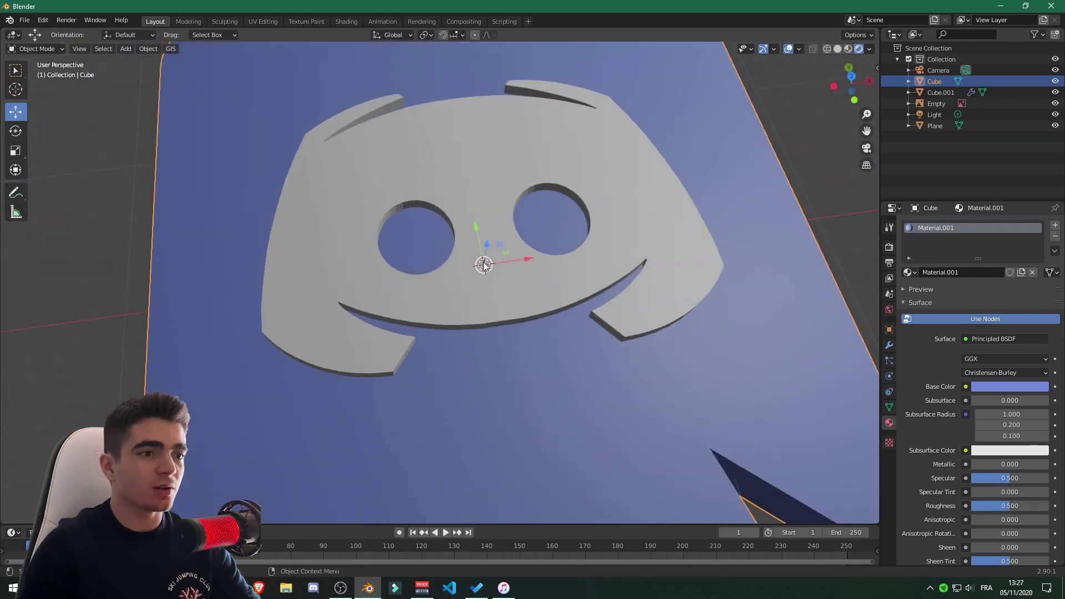
{"action": "left_click", "coordinate": [418, 168]}
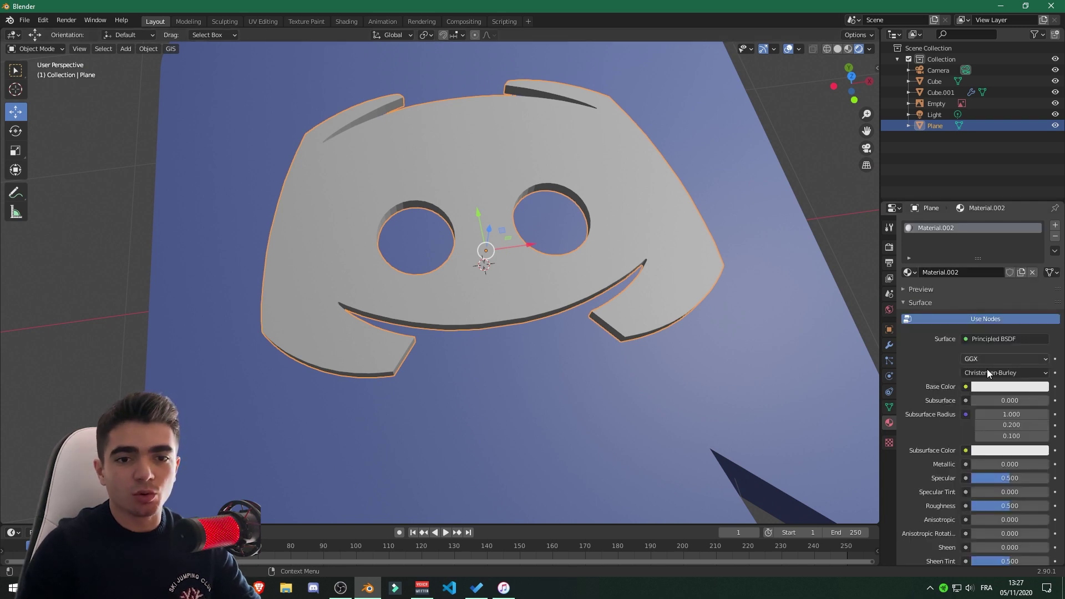
{"action": "left_click", "coordinate": [996, 386]}
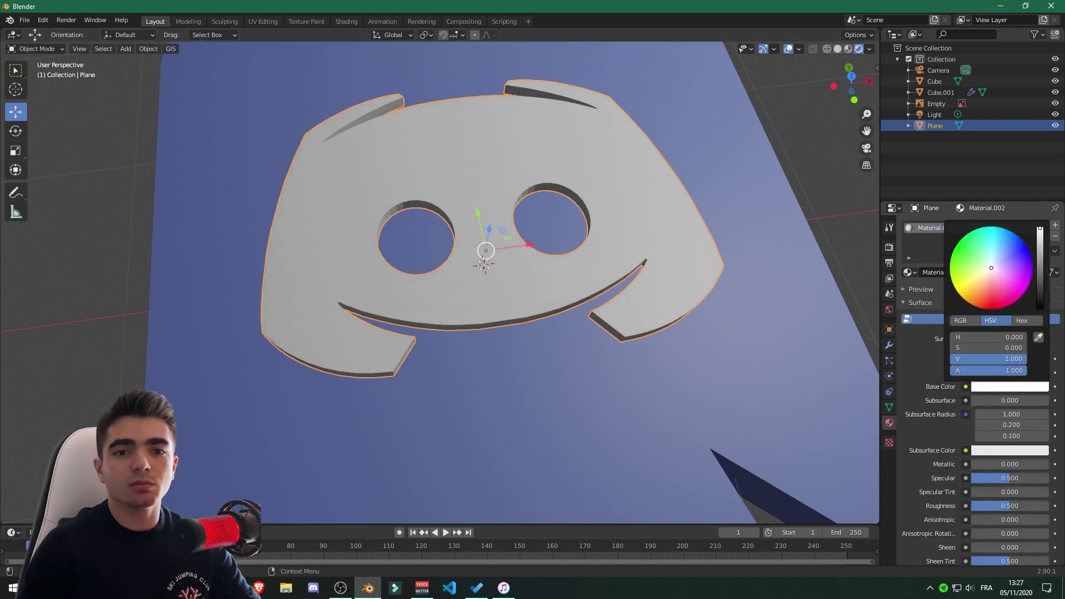
{"action": "scroll", "coordinate": [733, 292], "scroll_direction": "down", "scroll_amount": 5}
{"action": "left_click", "coordinate": [732, 218]}
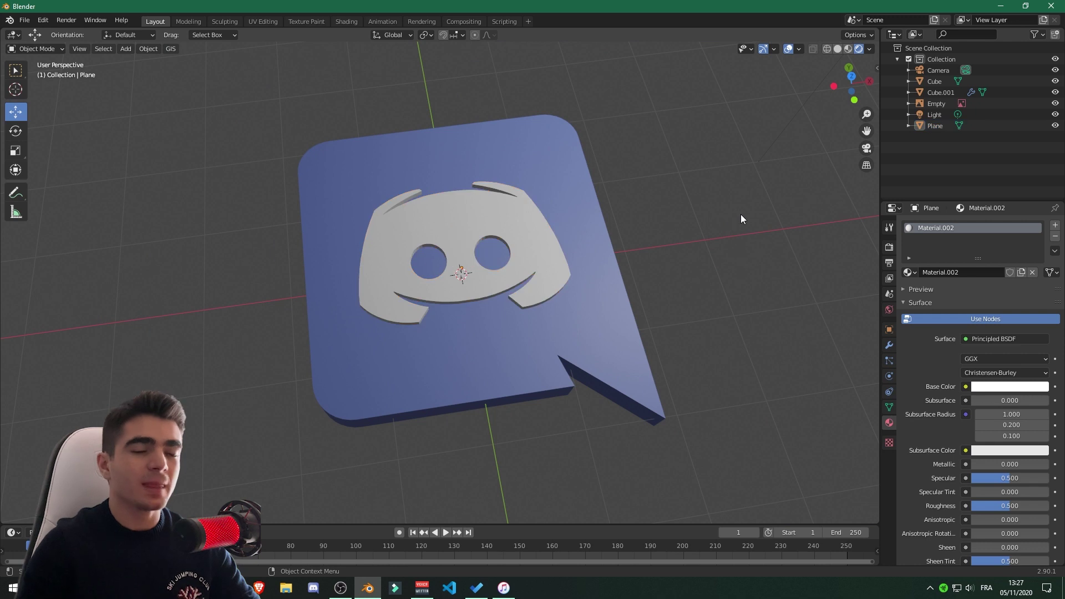